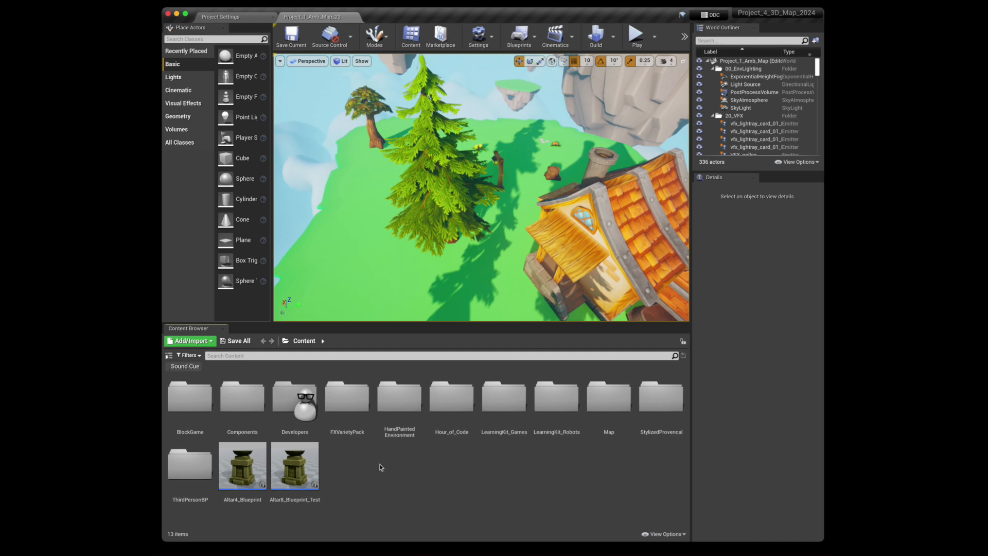
# Open the _Concurrencies folder inside the Sounds folder of BlockGame
pyautogui.doubleClick(190, 397)
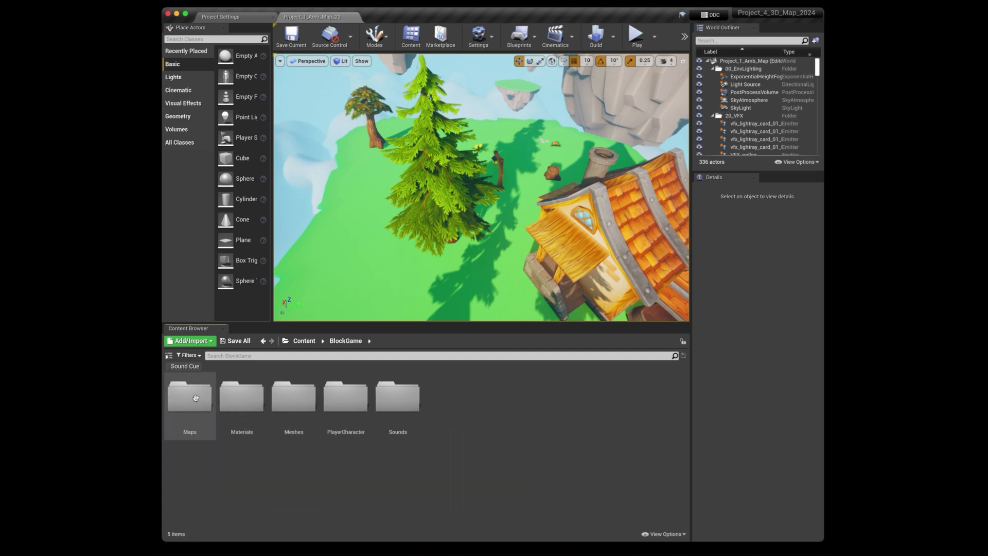
pyautogui.doubleClick(400, 397)
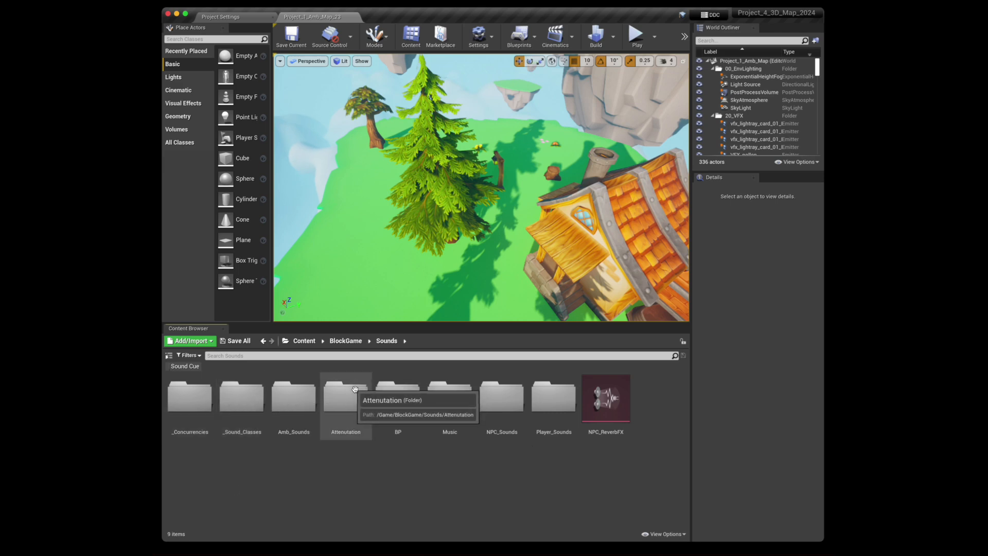
pyautogui.doubleClick(186, 404)
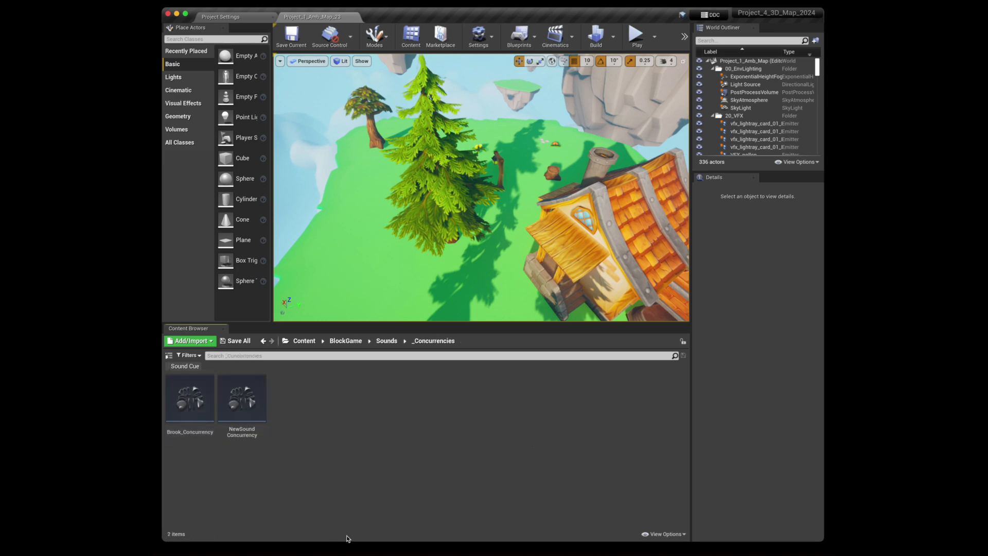
# Examine the concurrency and voice stealing settings of Brook_Concurrency and NewSoundConcurrency, closing each editor when done
pyautogui.doubleClick(187, 400)
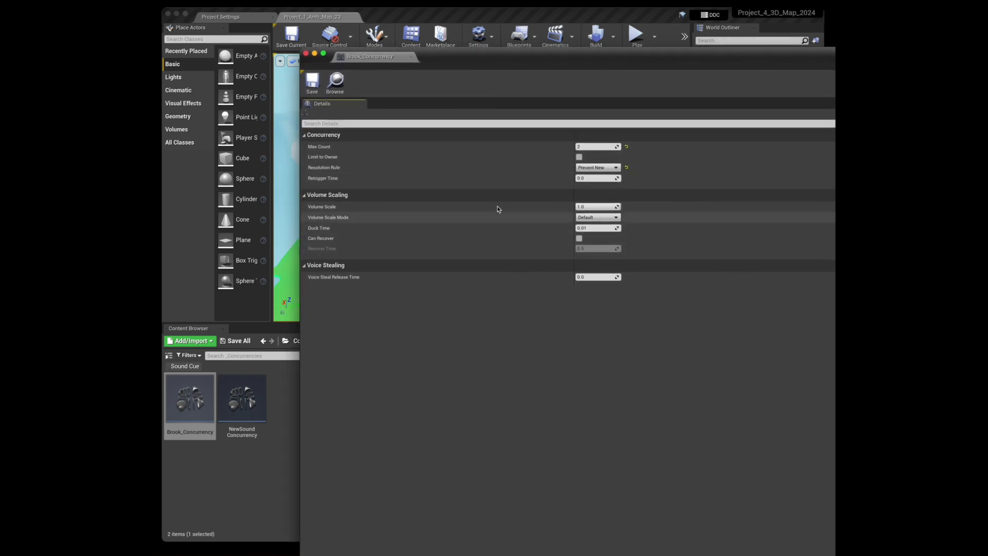
pyautogui.click(306, 54)
pyautogui.doubleClick(245, 405)
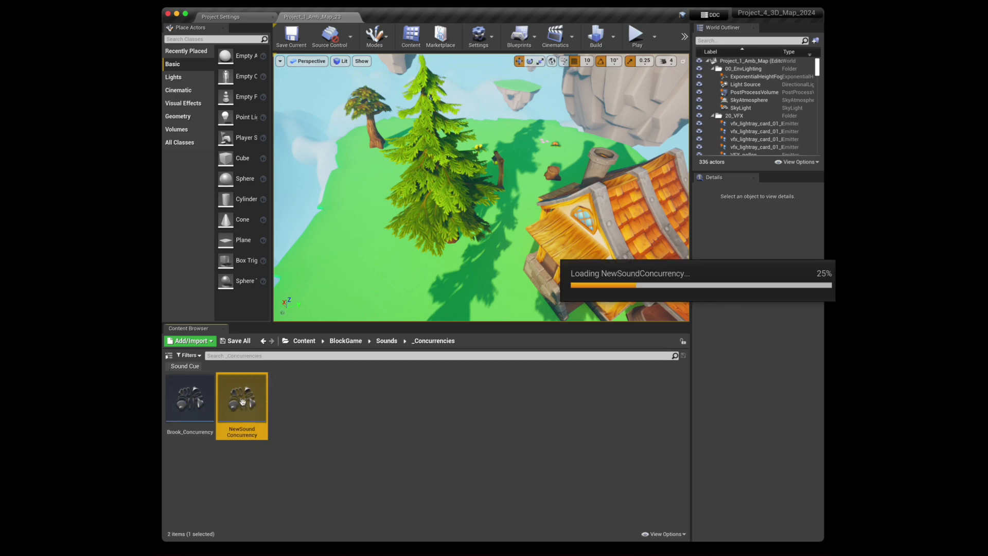
pyautogui.moveTo(501, 59); pyautogui.dragTo(428, 57)
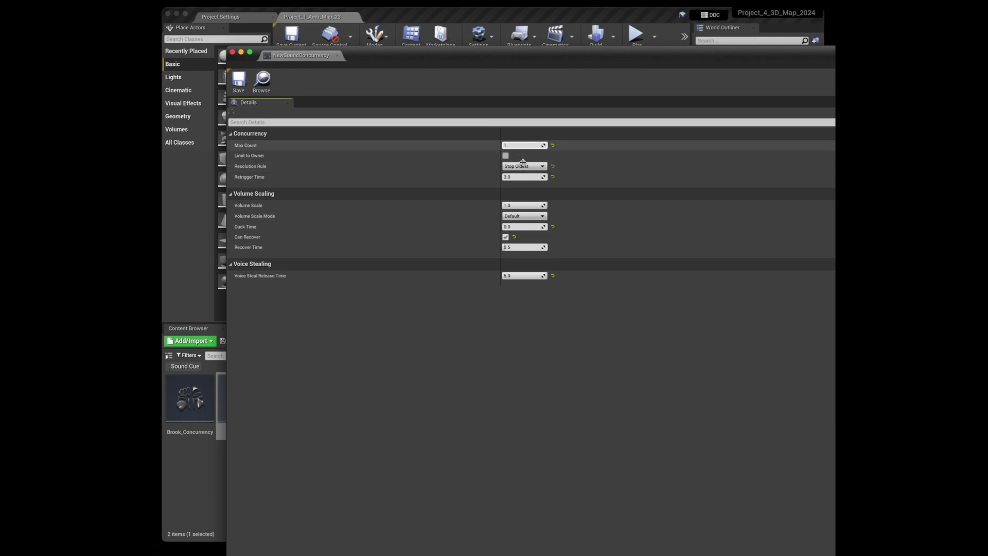
pyautogui.click(232, 52)
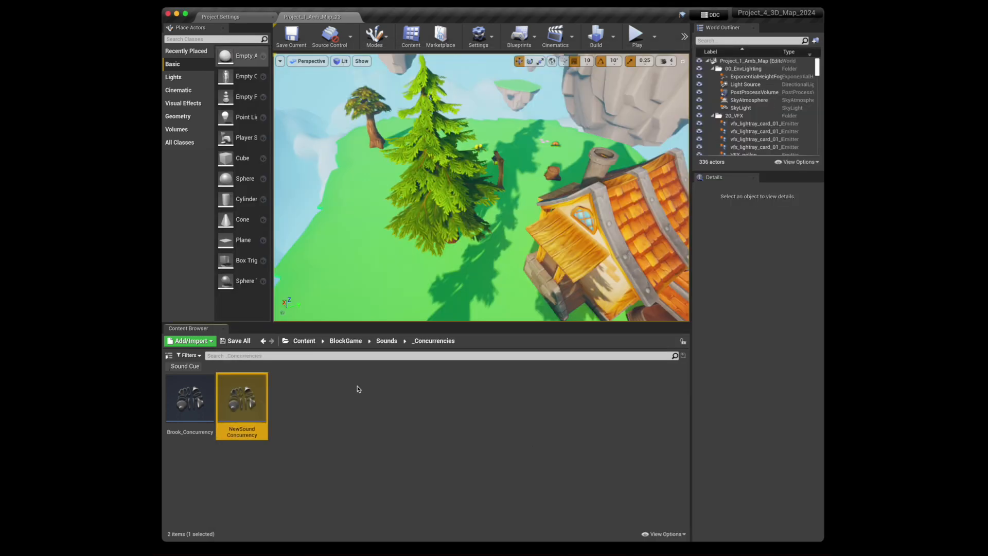
# Look over the assets in the _Sound_Classes folder and return to the Sounds folder
pyautogui.click(387, 341)
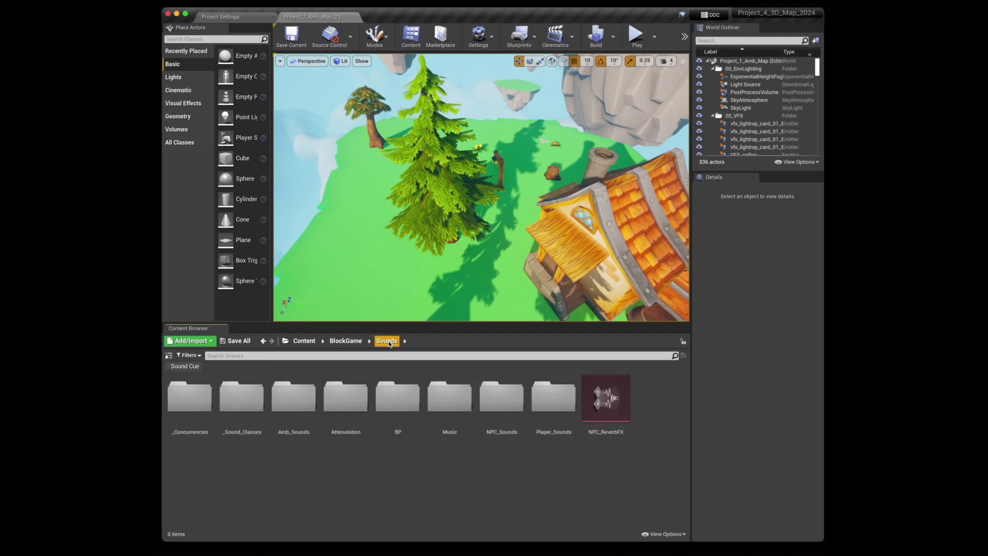
pyautogui.doubleClick(240, 397)
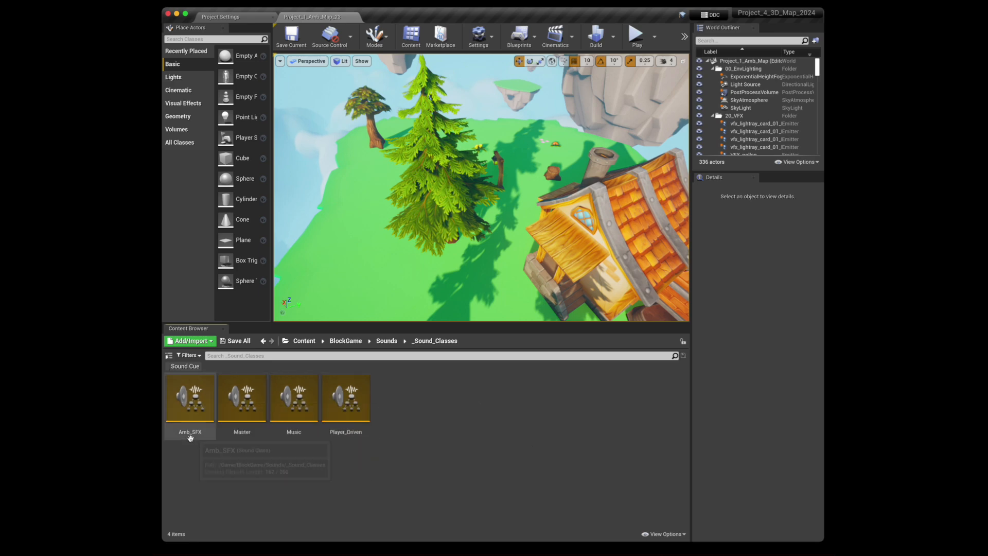
pyautogui.click(392, 341)
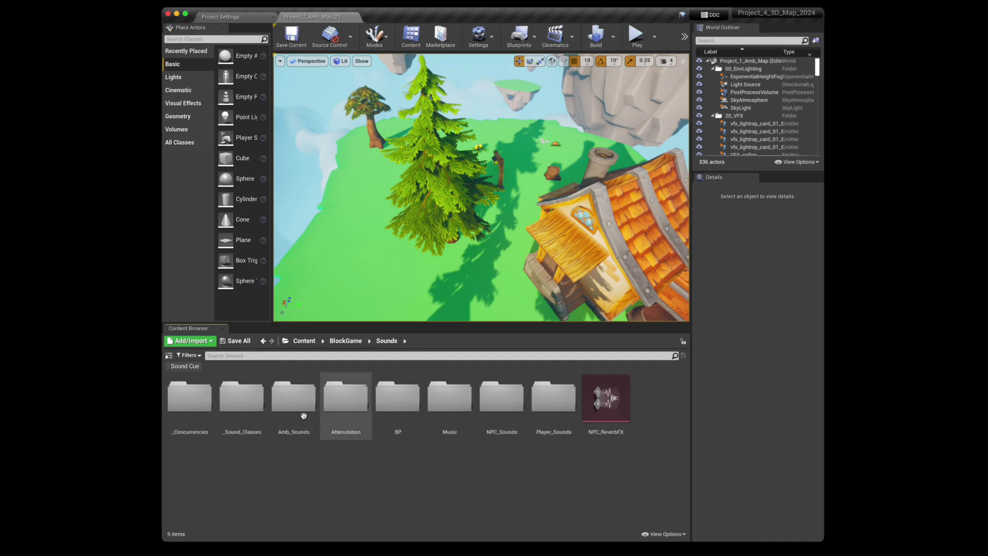
# Open the Amb_Sounds folder and add a Sound Wave filter to its asset list
pyautogui.doubleClick(284, 400)
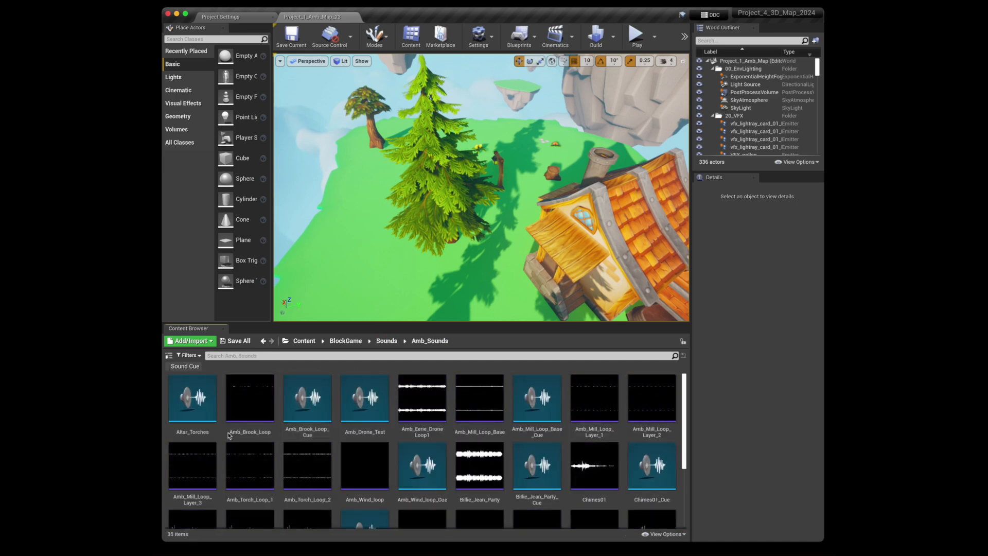
pyautogui.click(193, 357)
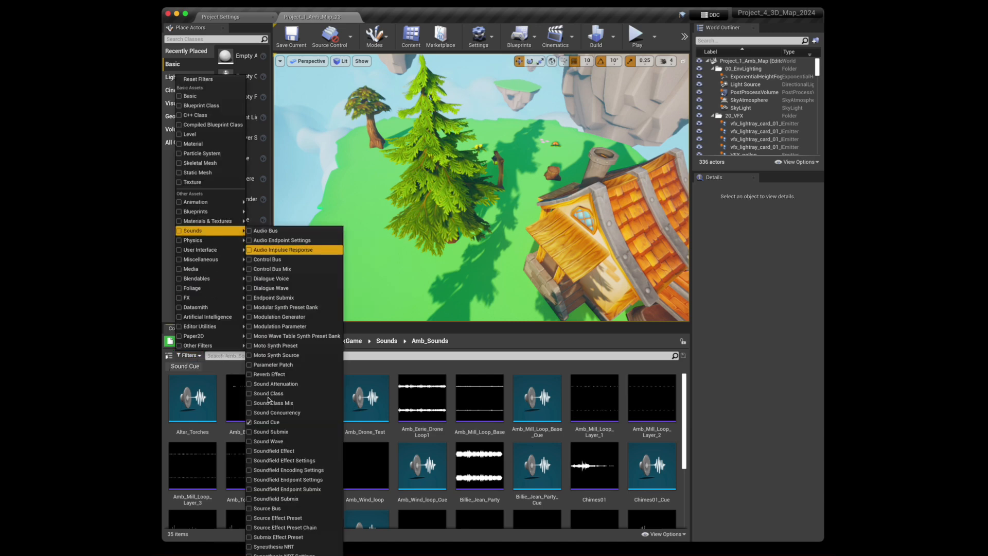
pyautogui.click(267, 441)
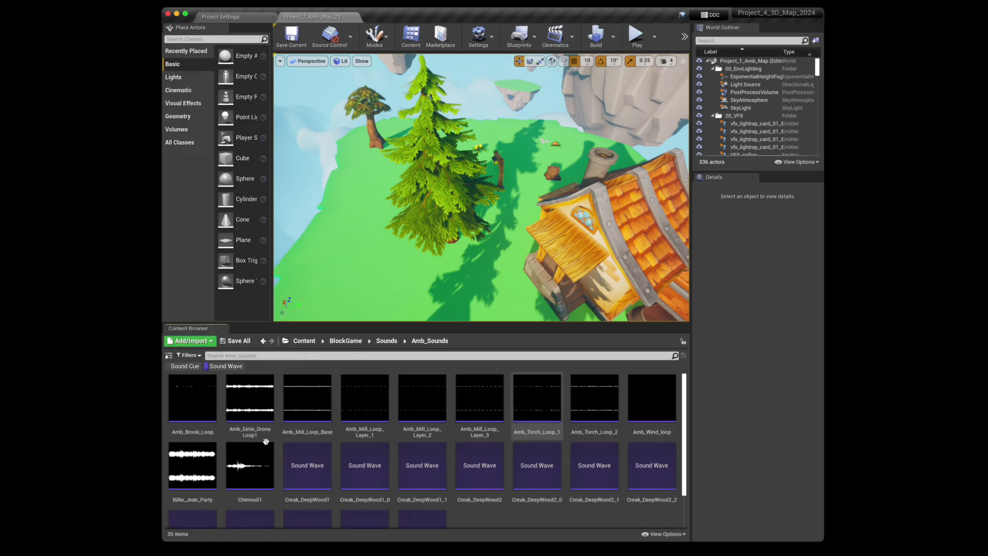
# Compare the ambient assets filtered by Sound Cue, by Sound Wave and by both, and leave both filters off to browse everything
pyautogui.click(224, 367)
pyautogui.click(182, 367)
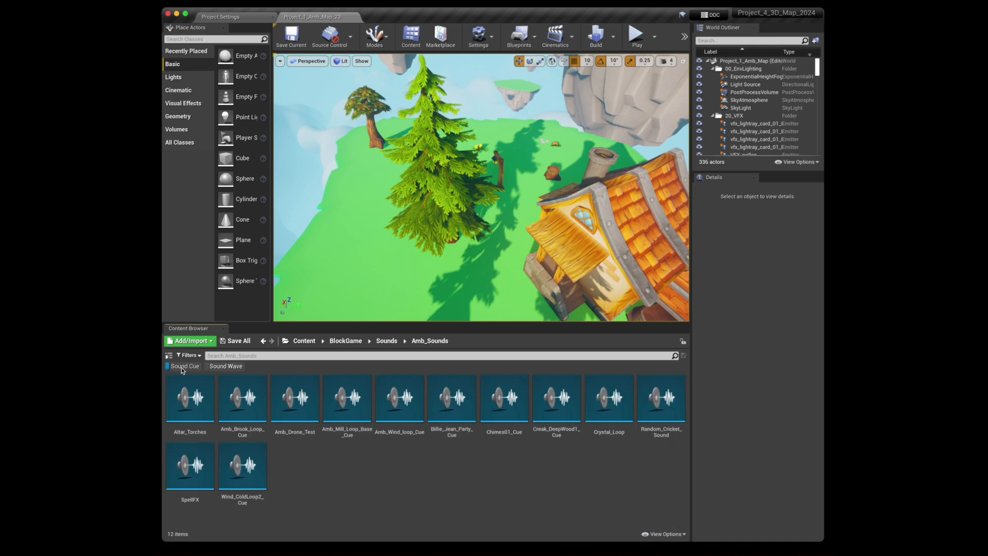
pyautogui.click(185, 366)
pyautogui.click(189, 366)
pyautogui.click(229, 369)
pyautogui.click(226, 367)
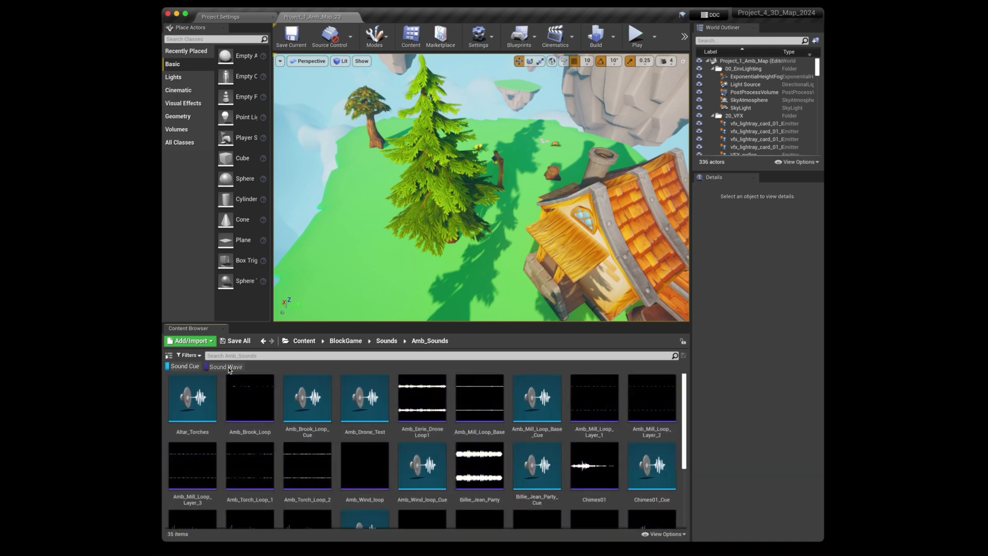
pyautogui.click(185, 368)
pyautogui.click(186, 366)
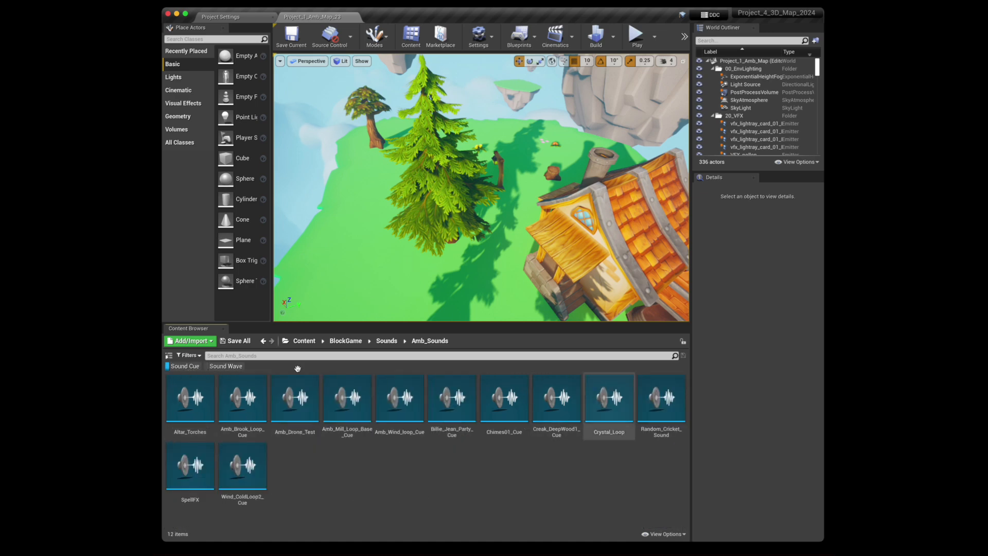
pyautogui.click(190, 368)
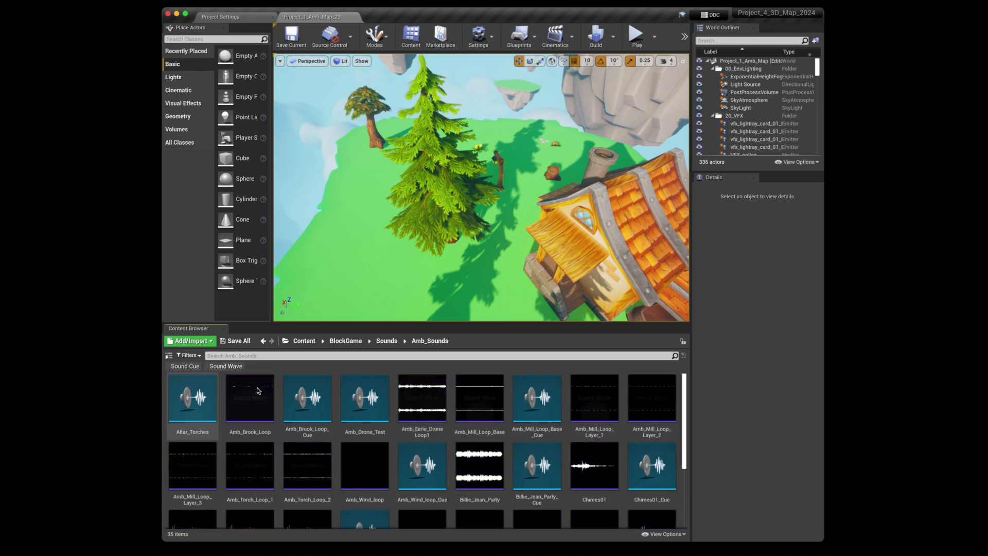
pyautogui.scroll(-3, 383, 477)
pyautogui.scroll(2, 383, 477)
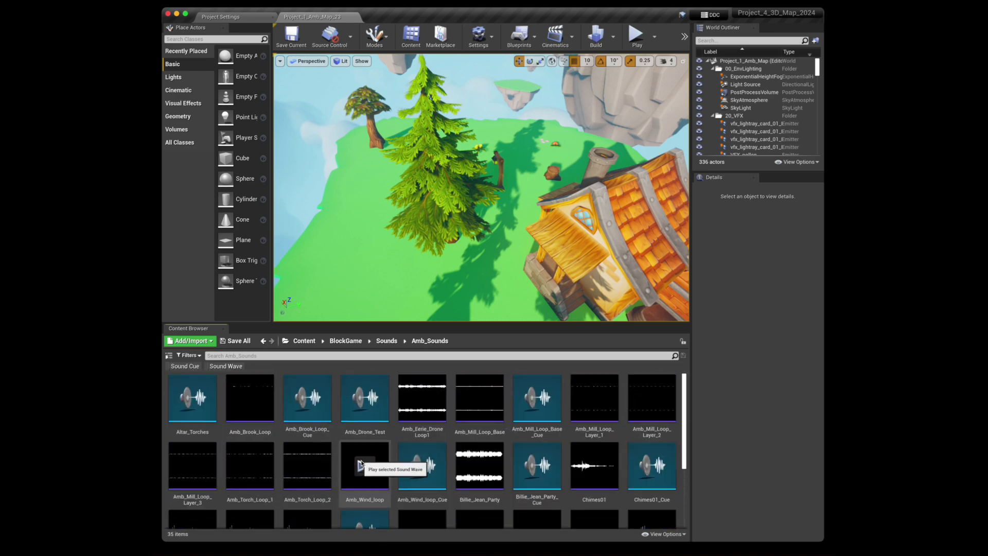
# Open the Altar_Torches sound cue and examine its two looping wave players and their node chain
pyautogui.doubleClick(194, 415)
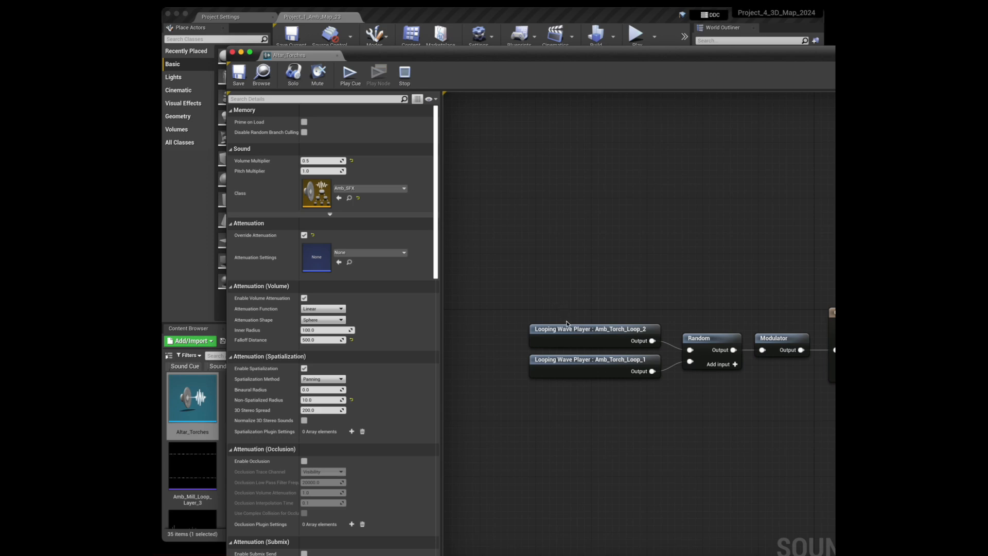
pyautogui.moveTo(577, 309); pyautogui.dragTo(611, 402)
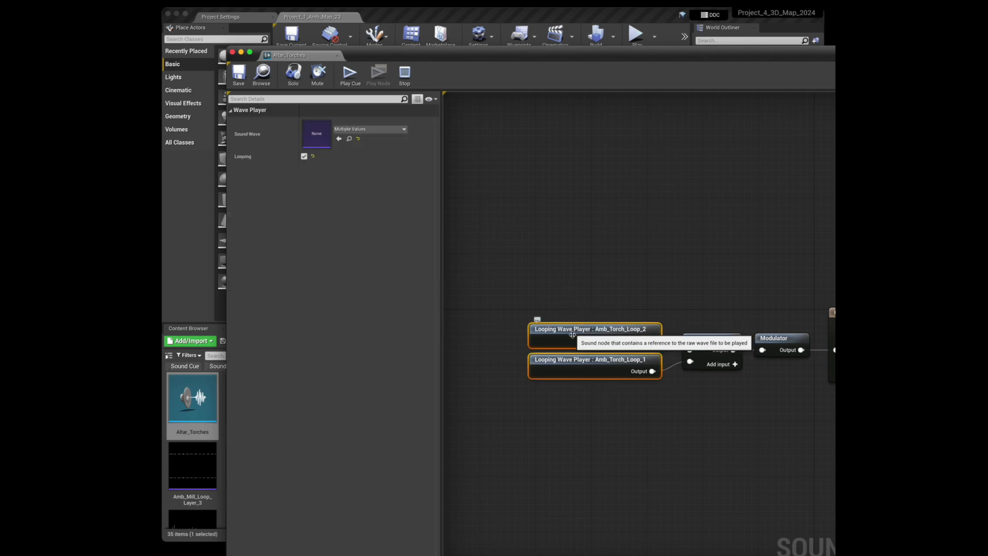
pyautogui.click(549, 301)
pyautogui.moveTo(497, 54); pyautogui.dragTo(454, 28)
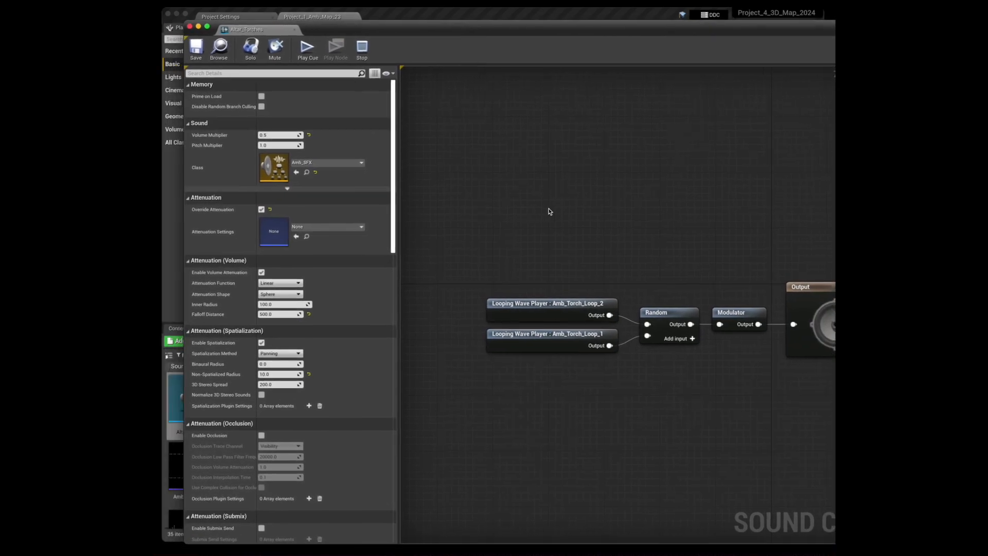
# Toggle Looping off and back on for the Amb_Torch_Loop_2 wave player, and close the Altar_Torches cue
pyautogui.click(534, 303)
pyautogui.click(261, 130)
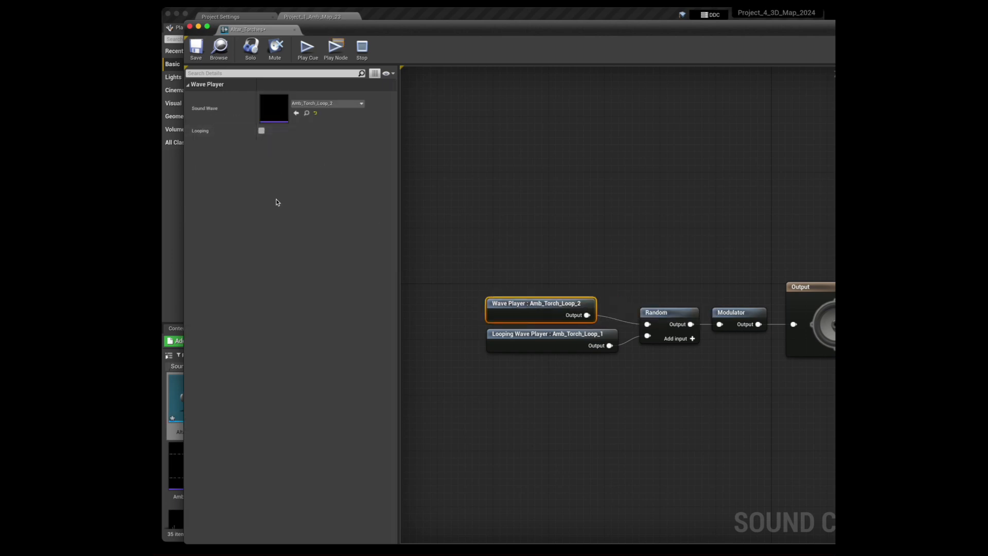
pyautogui.click(261, 131)
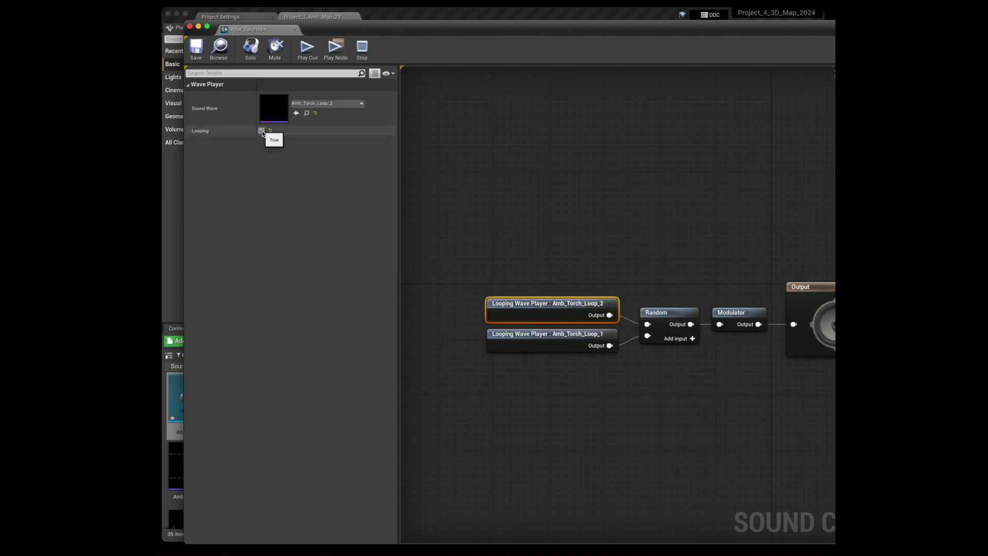
pyautogui.click(261, 131)
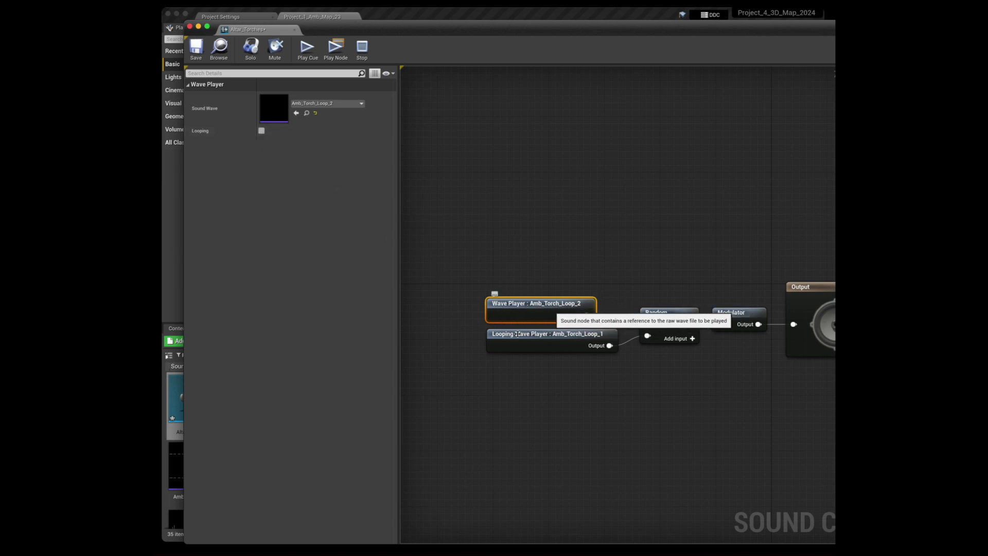
pyautogui.click(262, 131)
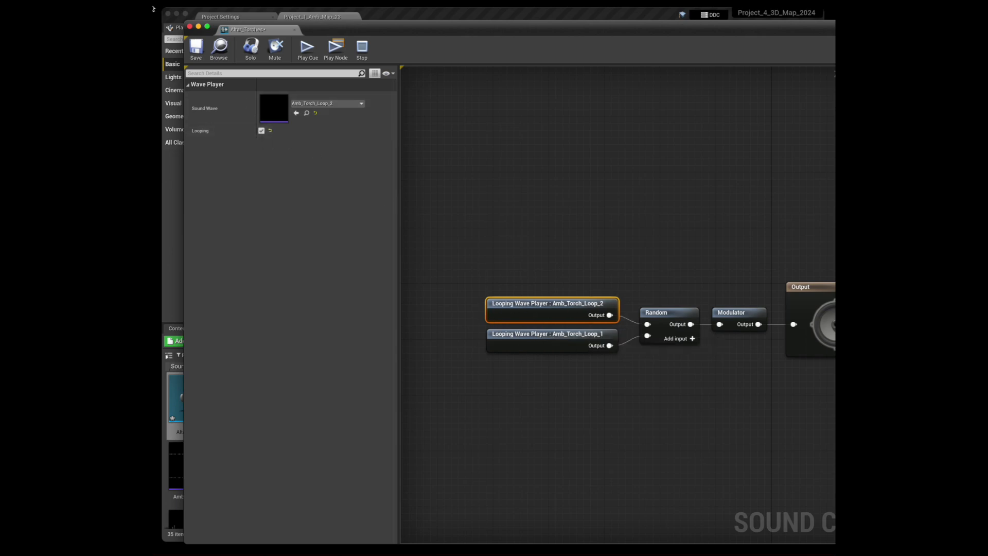
pyautogui.click(190, 27)
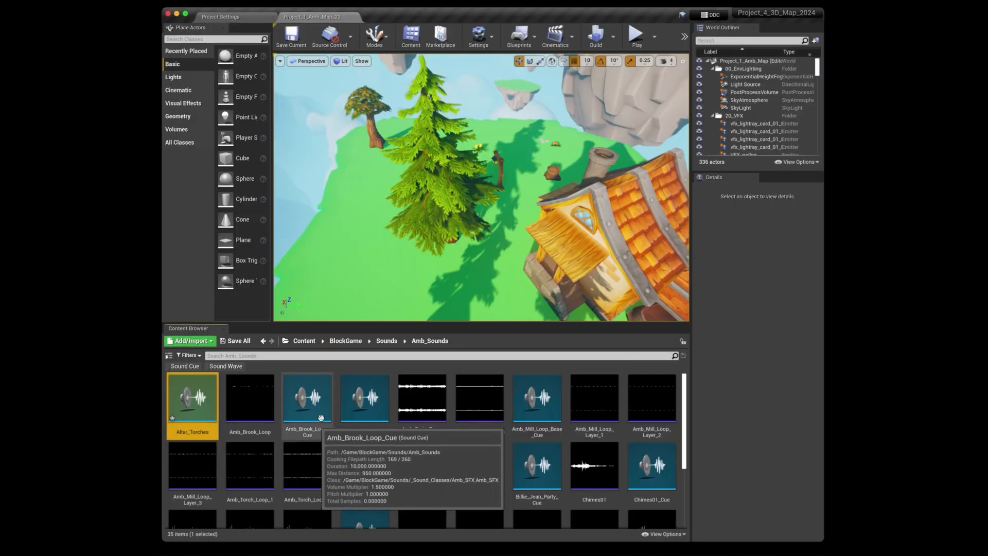
# Check the asset information of the Amb_Brook_Loop and Amb_Torch_Loop sound waves
pyautogui.moveTo(270, 403)
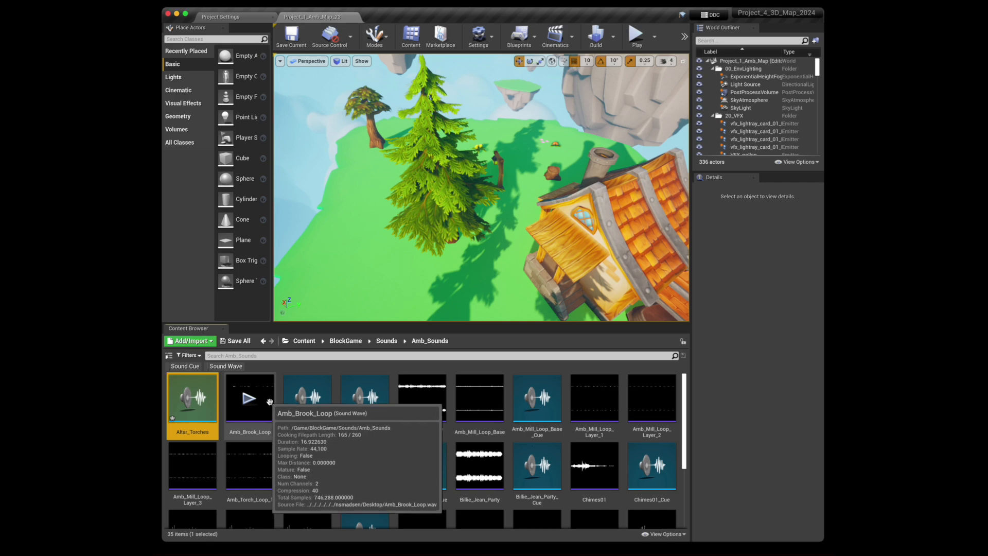
pyautogui.moveTo(263, 450)
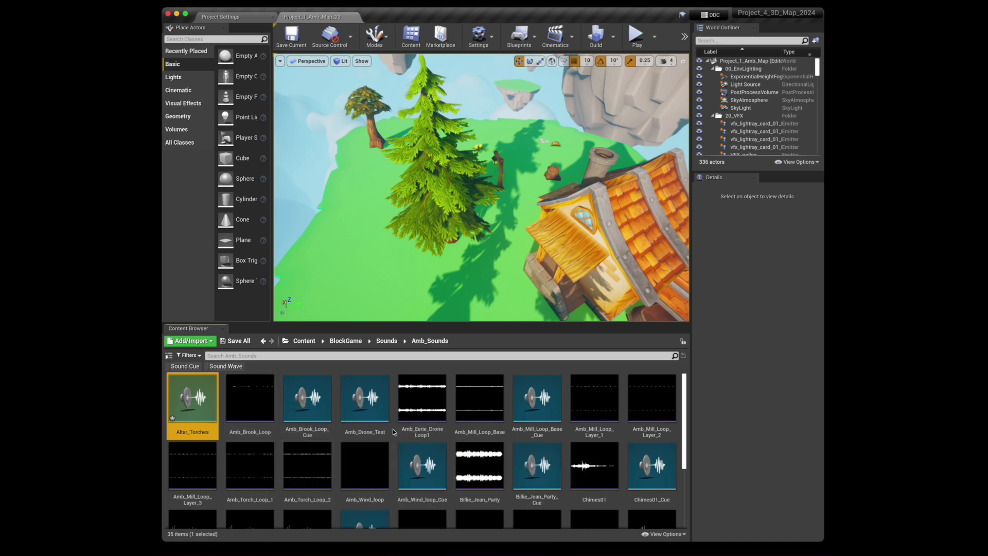
pyautogui.moveTo(249, 490)
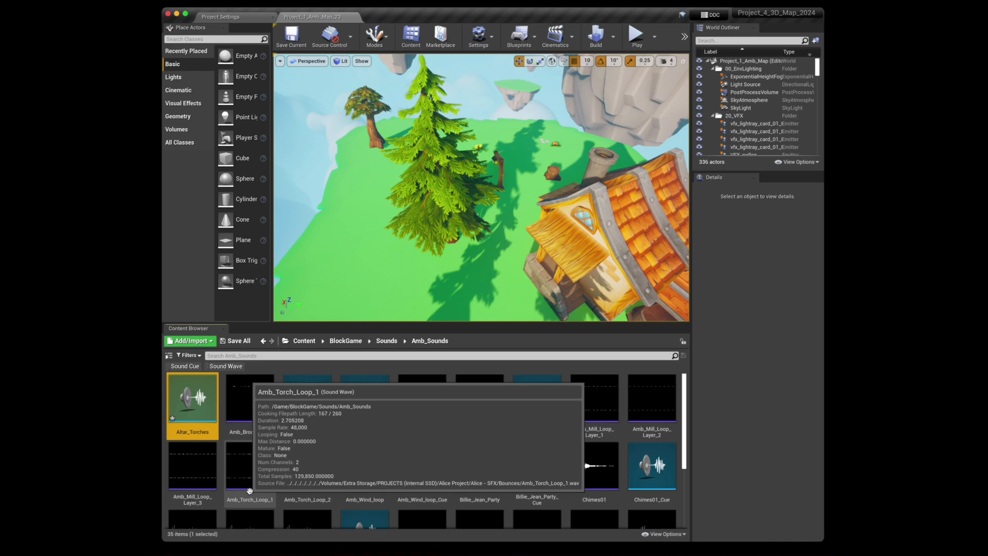
pyautogui.moveTo(317, 493)
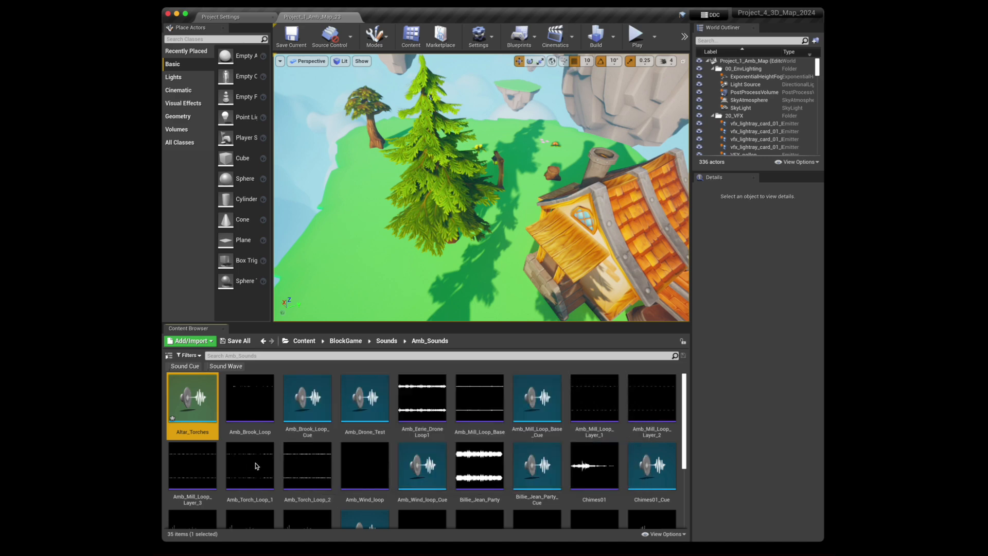
pyautogui.moveTo(247, 465)
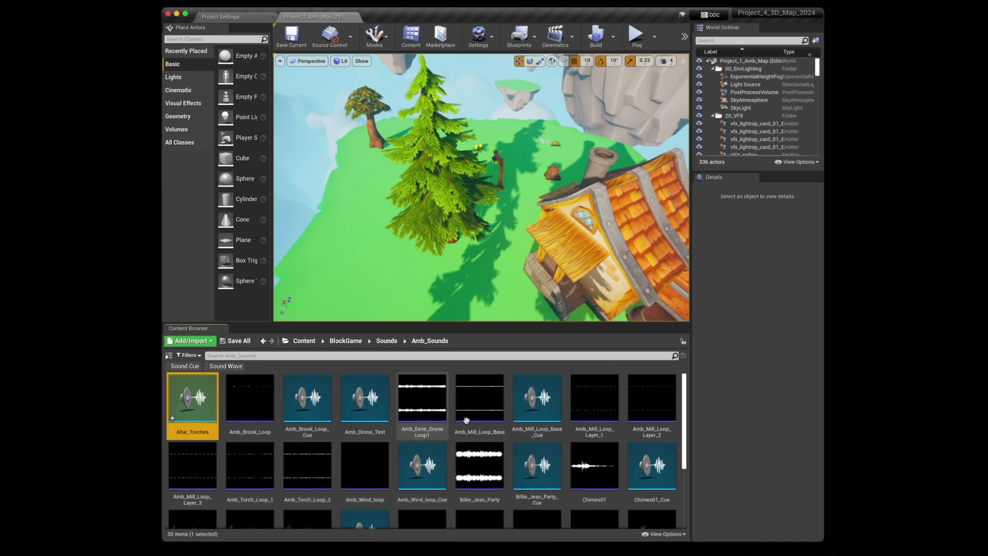
# Open Amb_Mill_Loop_Base_Cue and examine its node graph from the wave players through to the output
pyautogui.doubleClick(527, 422)
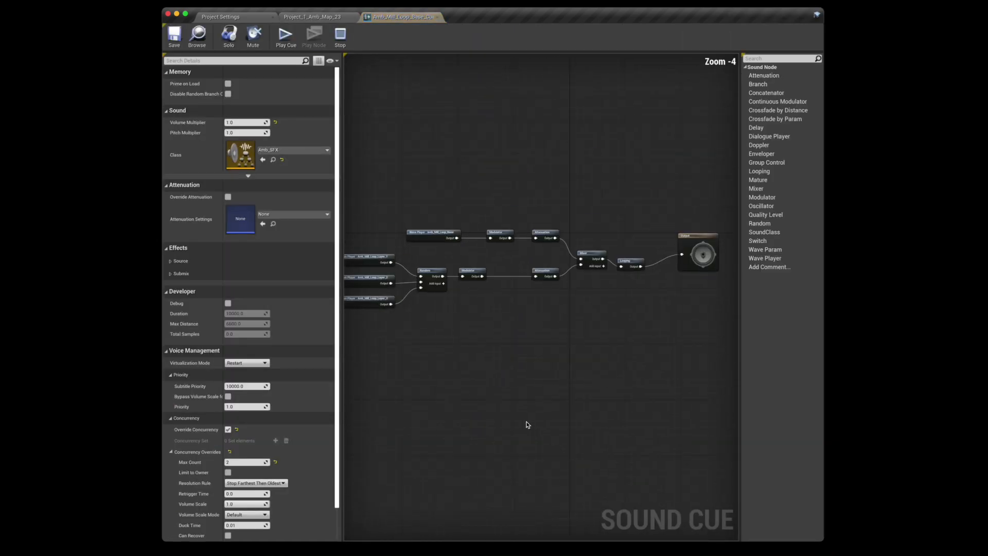
pyautogui.scroll(4, 467, 363)
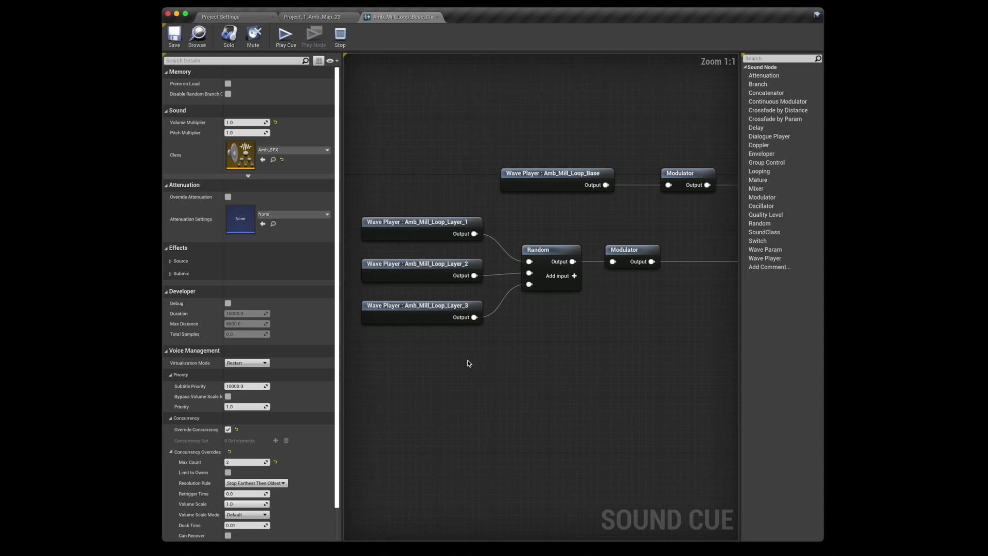
pyautogui.hscroll(7, 467, 363)
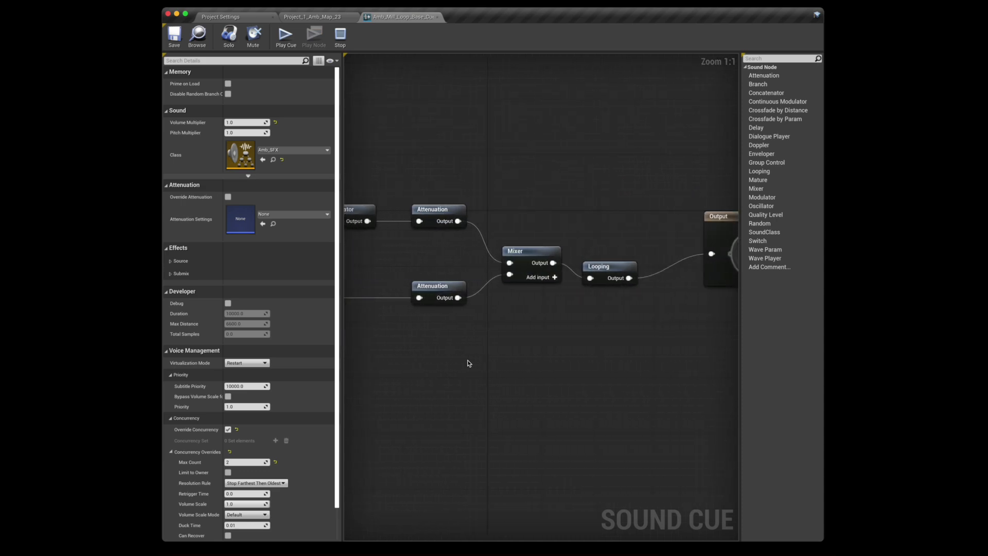
# Override the attenuation of the Amb_Mill_Loop_Base_Cue output and disable its volume attenuation
pyautogui.click(228, 197)
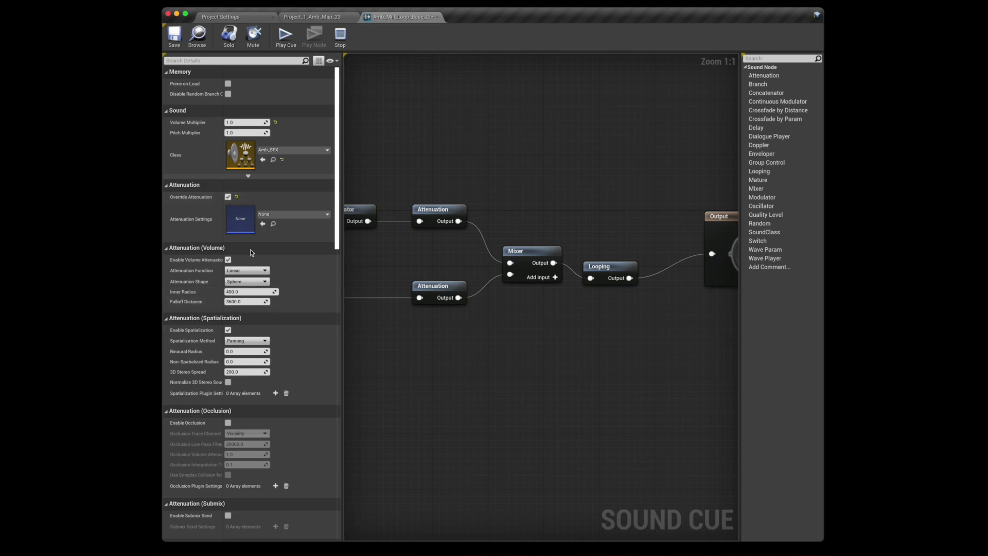
pyautogui.click(247, 270)
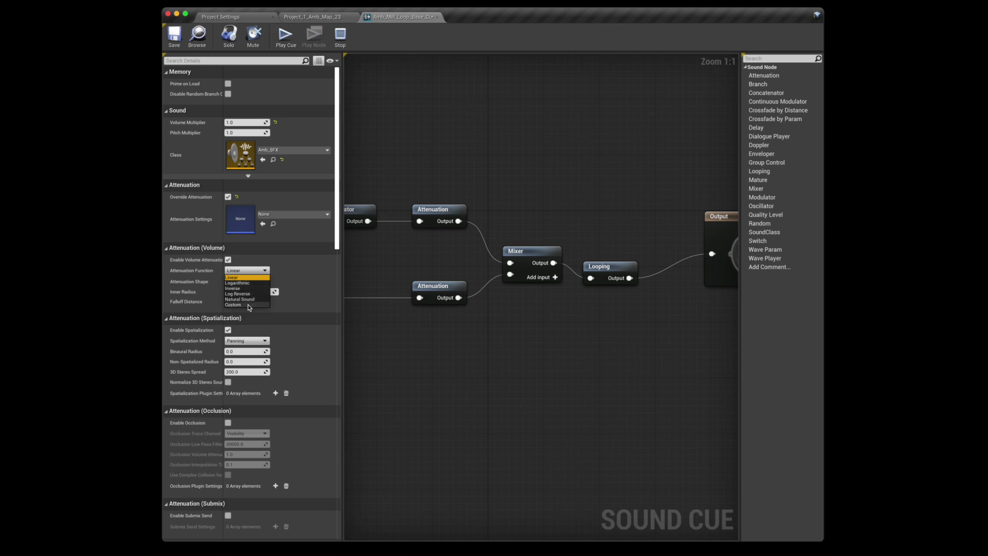
pyautogui.click(225, 262)
pyautogui.click(227, 259)
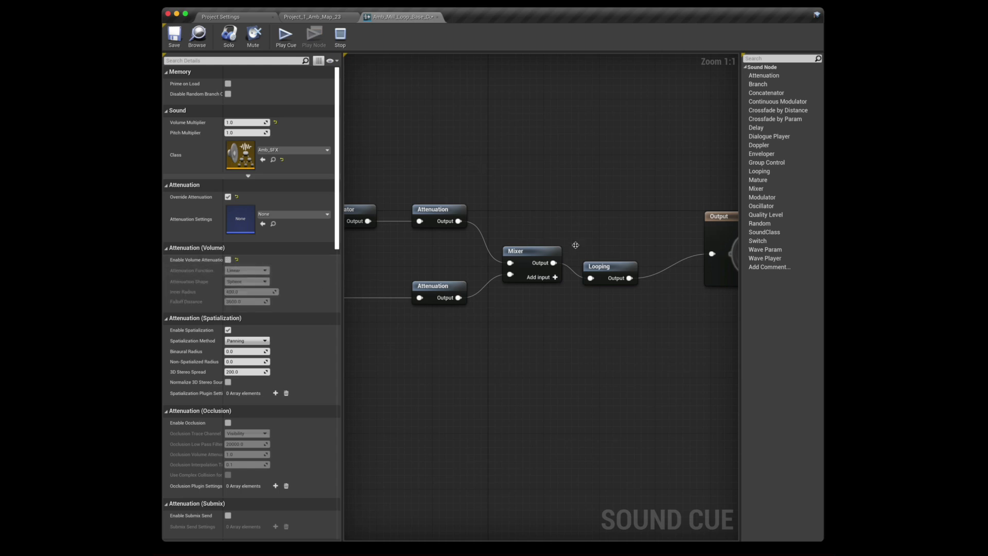
# Compare the attenuation node settings of the base loop branch and the randomised layer branch across the mill cue graph
pyautogui.scroll(-1, 623, 338)
pyautogui.hscroll(-3, 623, 338)
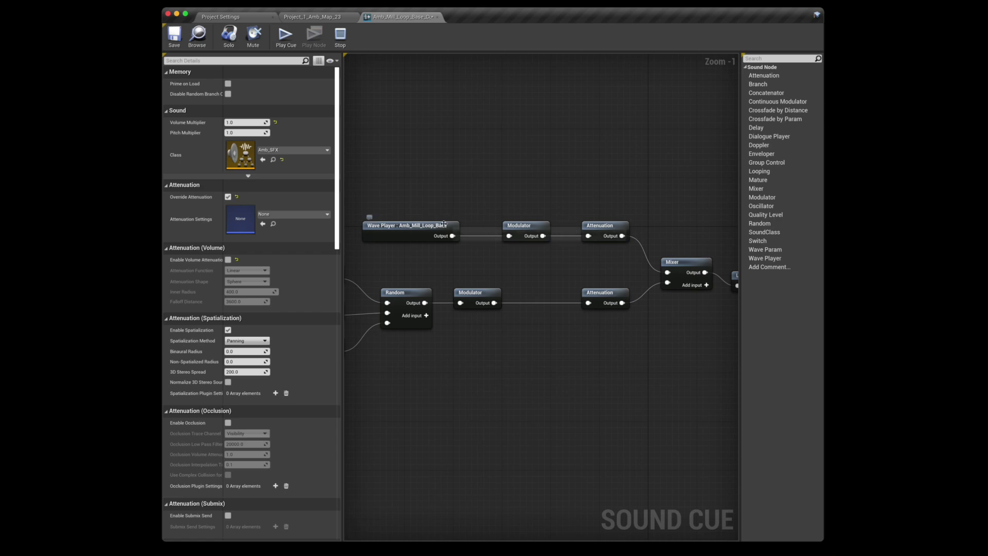
pyautogui.click(603, 226)
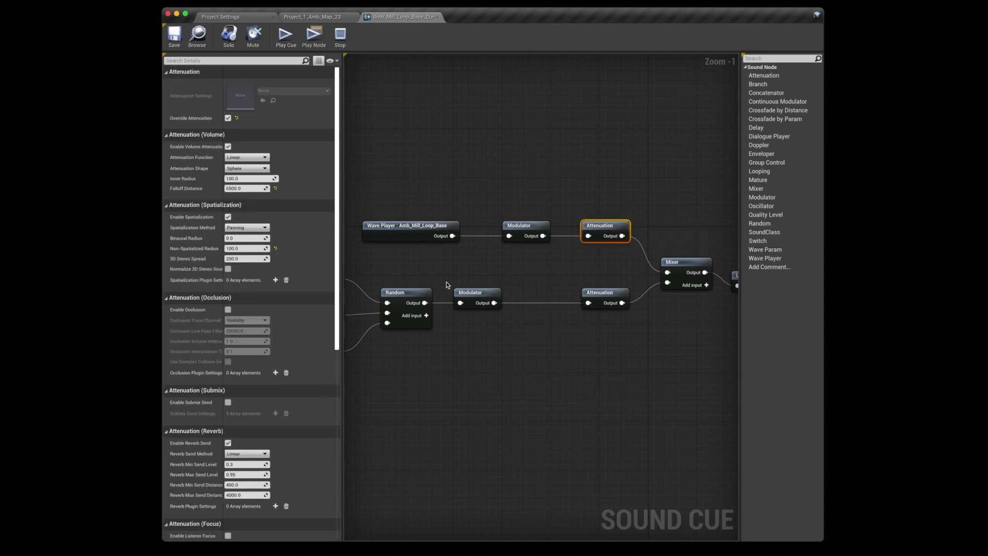
pyautogui.moveTo(446, 288); pyautogui.dragTo(570, 288, button='right')
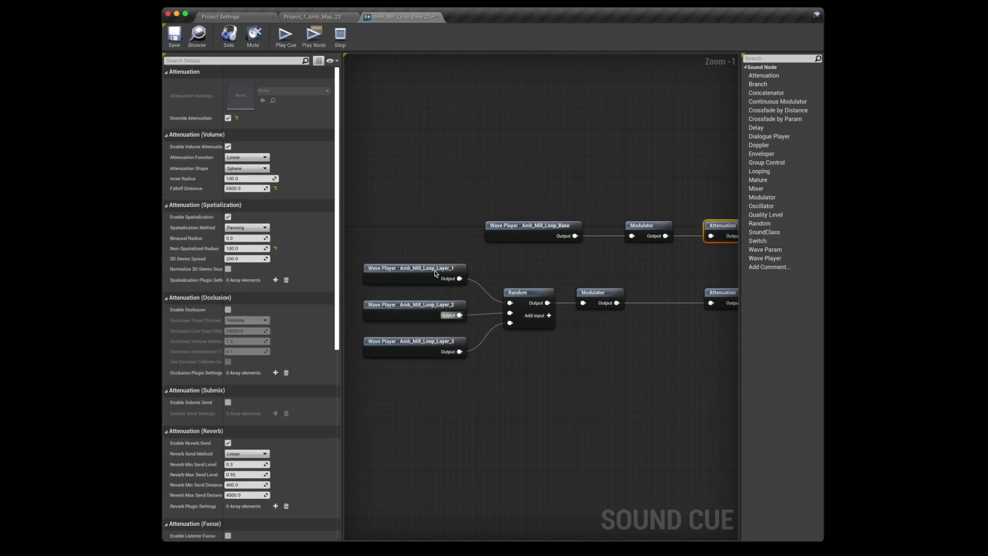
pyautogui.moveTo(419, 303); pyautogui.dragTo(295, 303, button='right')
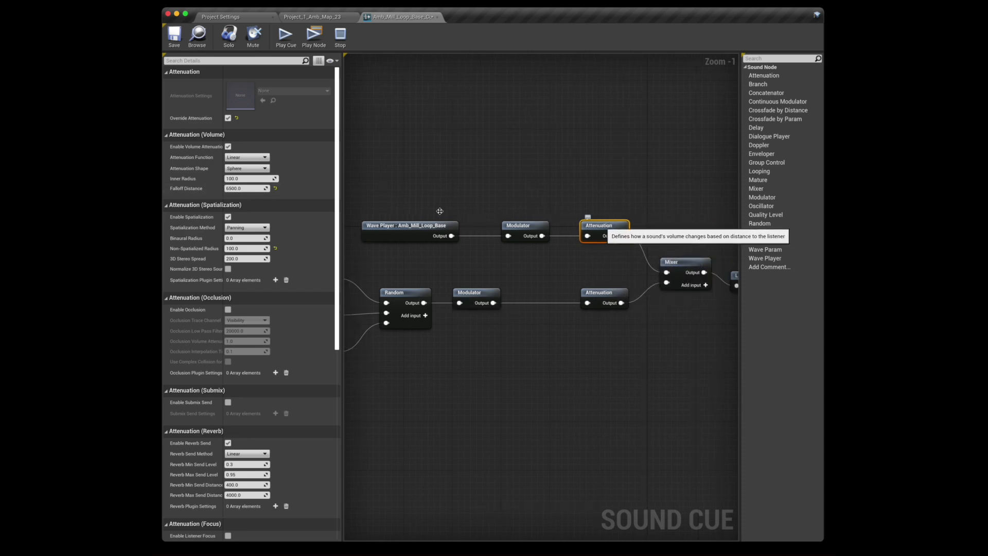
pyautogui.click(598, 294)
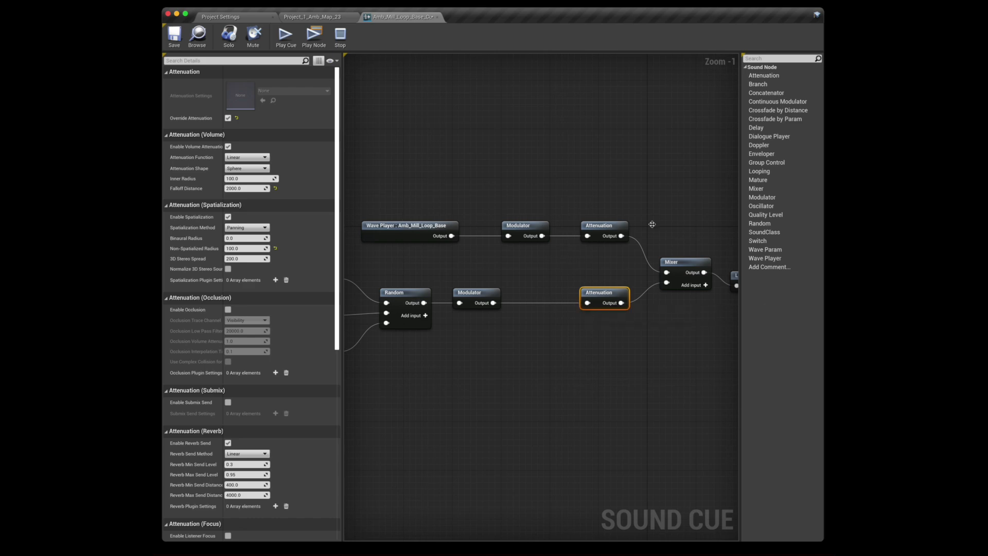
pyautogui.moveTo(629, 254); pyautogui.dragTo(634, 256, button='right')
pyautogui.scroll(-3, 598, 349)
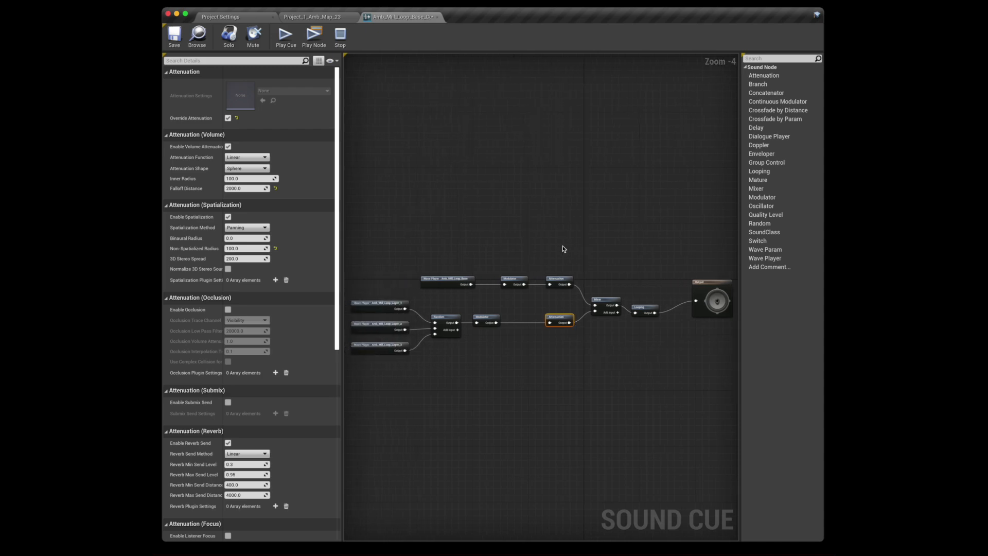
# Add an Attenuation node in the empty space above the mill cue's node chain, and undo the addition
pyautogui.rightClick(505, 186)
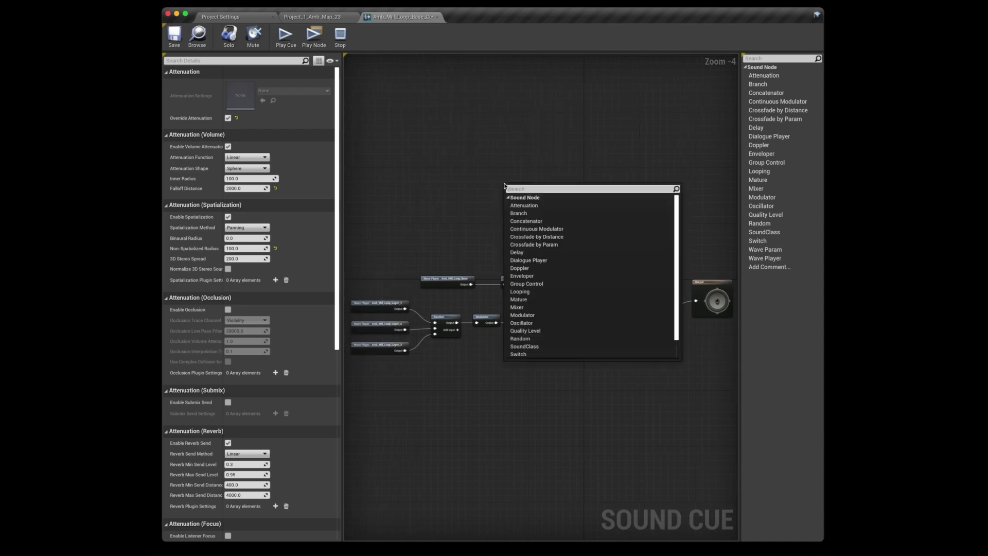
pyautogui.click(543, 205)
pyautogui.press('super+z')
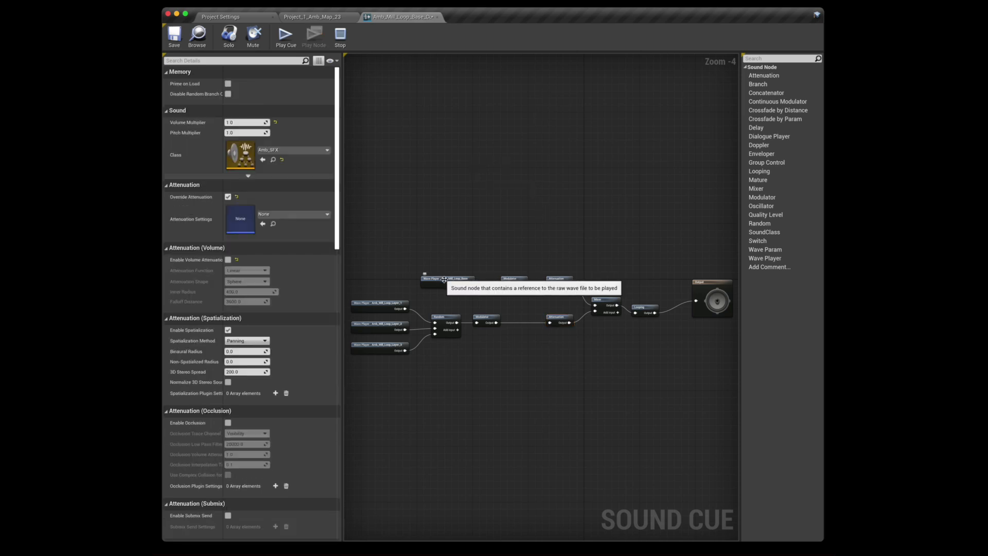
# Check the looping setting of the Amb_Mill_Loop_Base and Amb_Mill_Loop_Layer_1 wave players
pyautogui.click(444, 280)
pyautogui.click(389, 302)
pyautogui.click(444, 280)
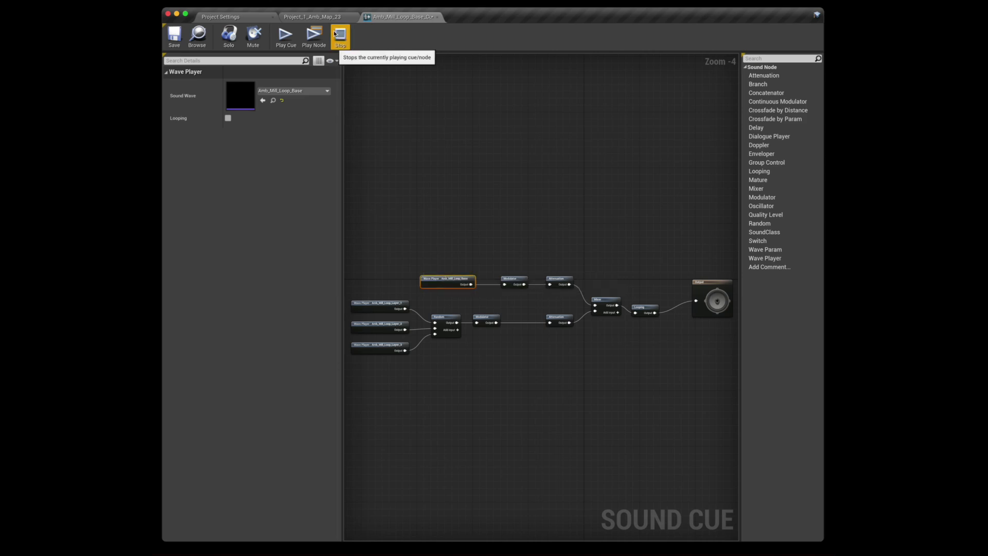
# Open the Crystal_Loop sound cue from the Amb_Sounds folder to view it, and close both it and the mill cue
pyautogui.click(322, 20)
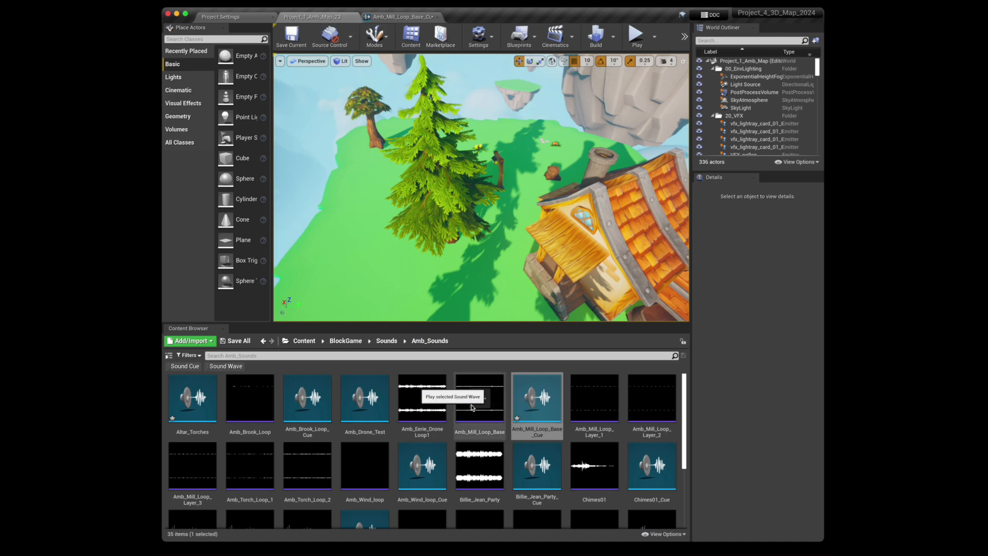
pyautogui.scroll(-1, 470, 403)
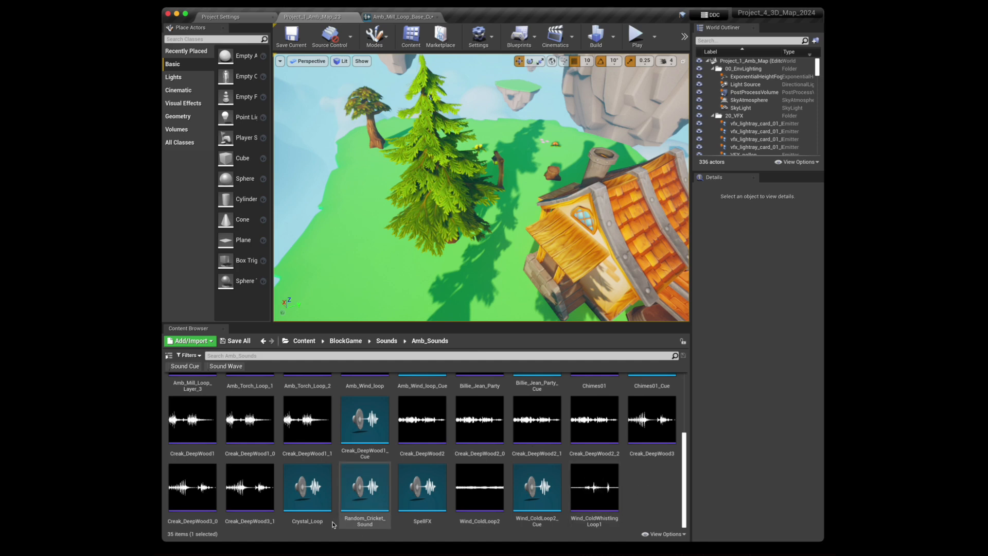
pyautogui.doubleClick(310, 512)
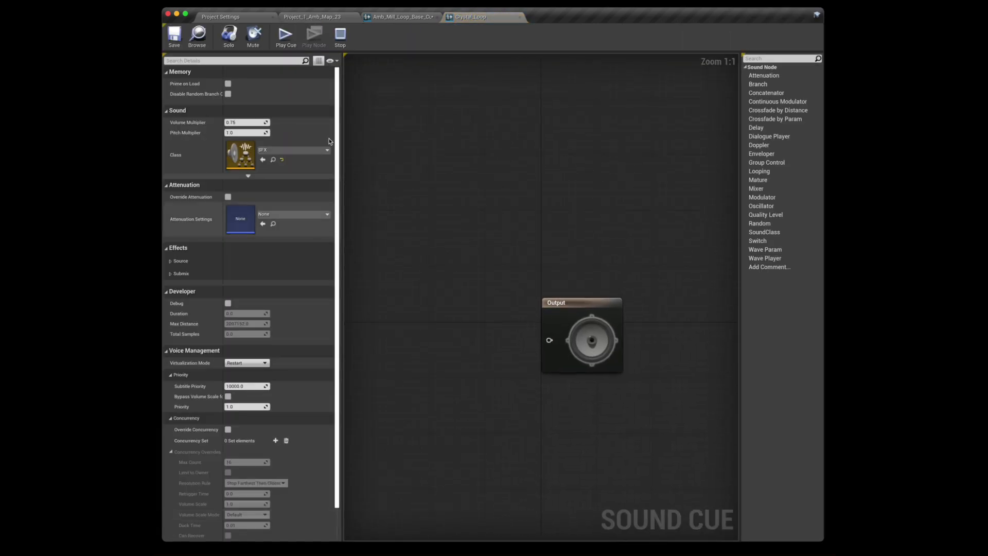
pyautogui.click(516, 17)
pyautogui.click(435, 17)
# Inspect the altar area in the level, with its three torches around the blue crystal, from several angles
pyautogui.moveTo(391, 214); pyautogui.dragTo(391, 214)
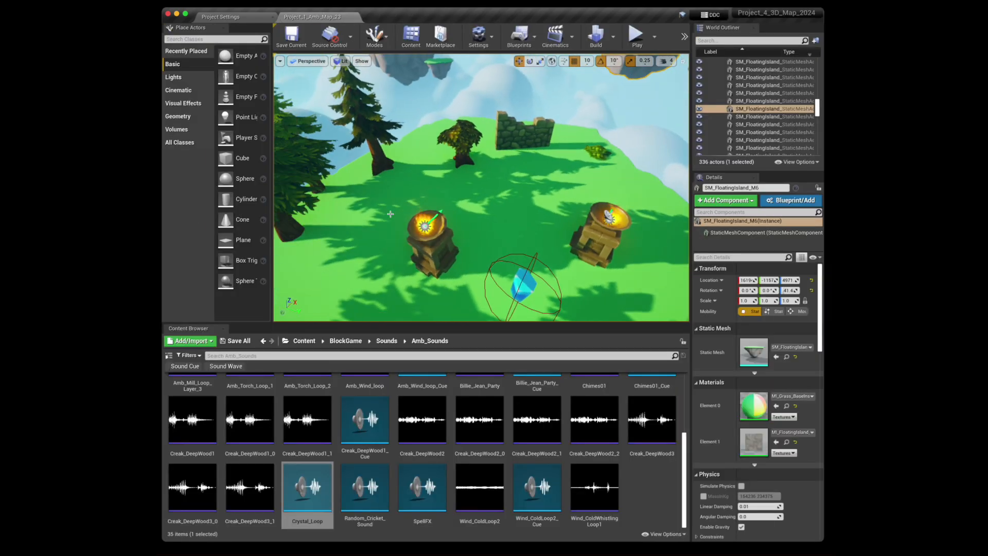
pyautogui.moveTo(391, 214); pyautogui.dragTo(406, 213)
pyautogui.press('s')
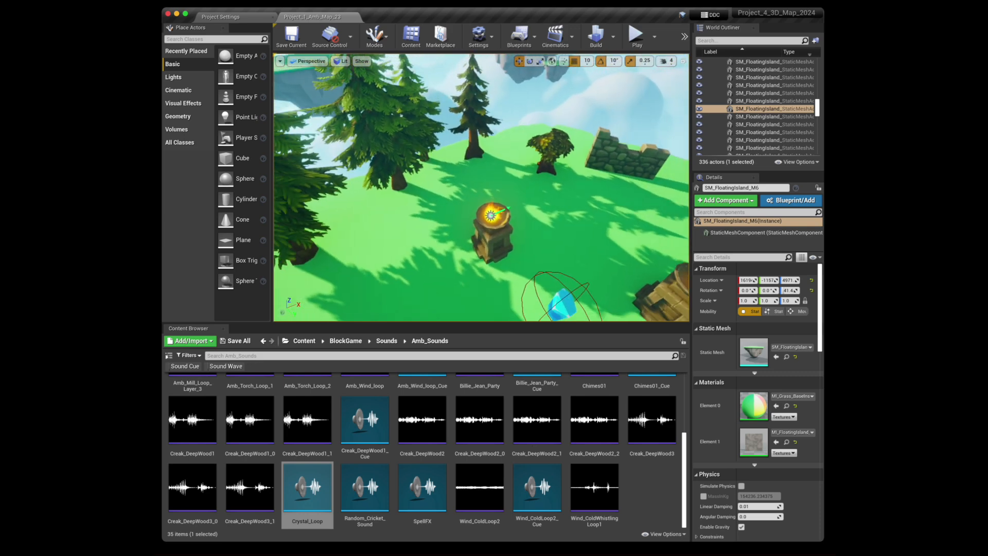
pyautogui.press('w')
pyautogui.moveTo(406, 214)
pyautogui.mouseDown(button='right')
pyautogui.moveTo(520, 214)
pyautogui.moveTo(407, 214)
pyautogui.mouseUp(button='right')
pyautogui.press('s')
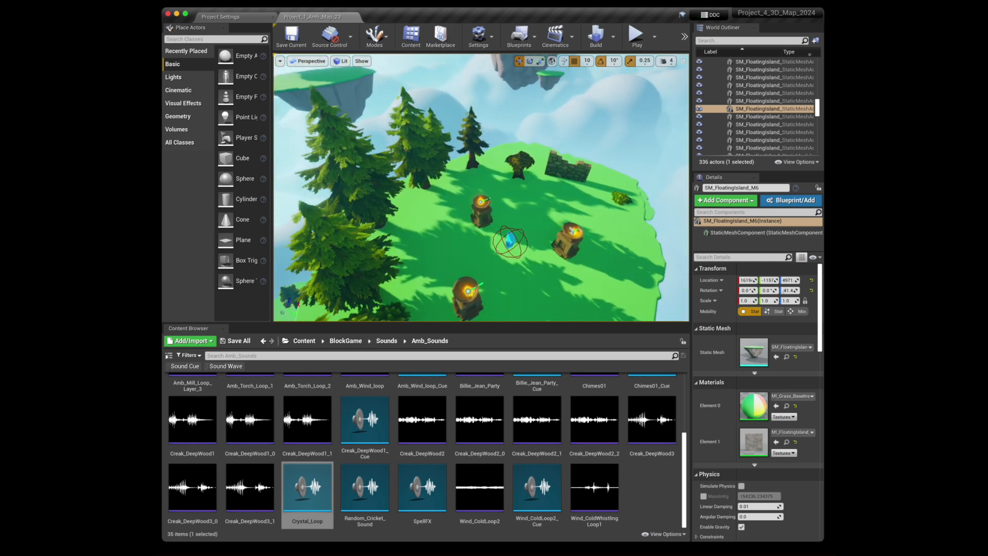
pyautogui.press('w')
pyautogui.press('w')
pyautogui.moveTo(478, 214); pyautogui.dragTo(409, 149, button='right')
pyautogui.press('s')
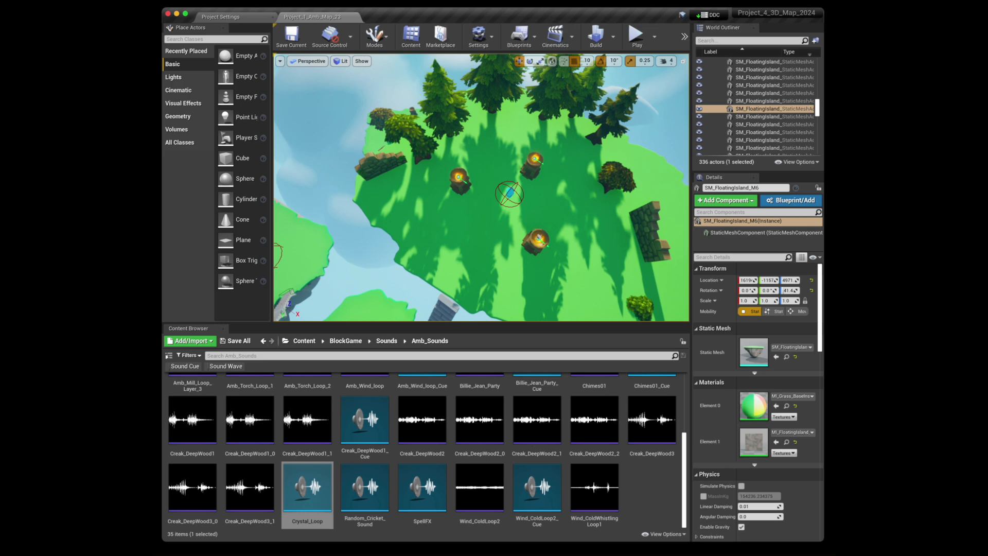
pyautogui.scroll(8, 416, 151)
pyautogui.moveTo(417, 150); pyautogui.dragTo(446, 150, button='right')
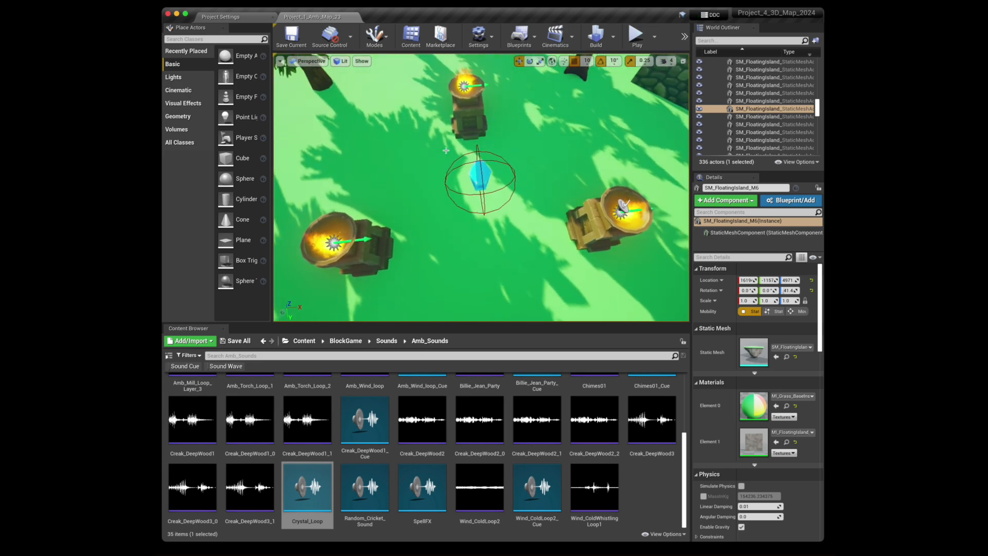
# Find the Altar_Torches ambient sound by searching the level's actors for "torch" and duplicate it onto a second altar torch
pyautogui.click(624, 205)
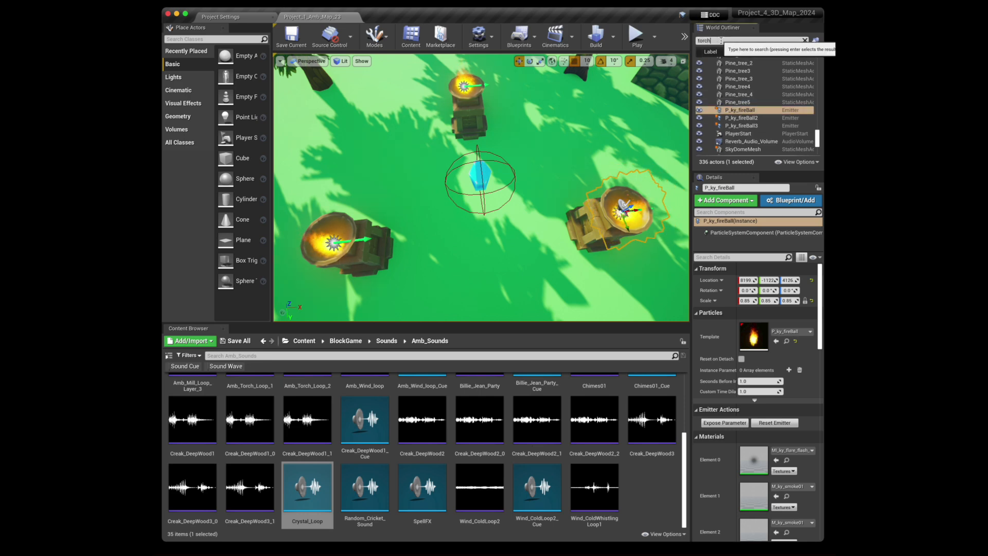
pyautogui.click(720, 40)
pyautogui.write('torch')
pyautogui.press('Return')
pyautogui.click(736, 91)
pyautogui.click(733, 67)
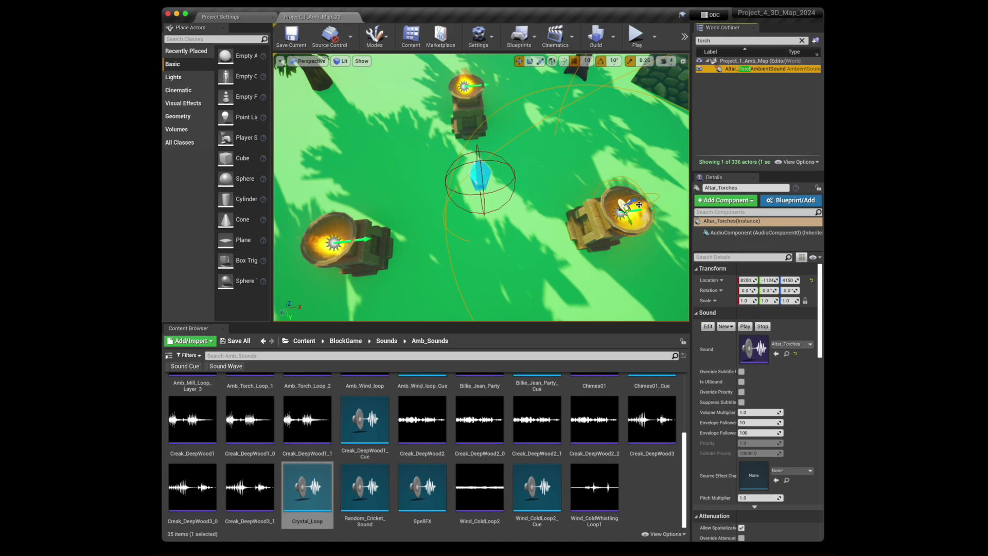
pyautogui.keyDown('alt'); pyautogui.moveTo(627, 206); pyautogui.dragTo(356, 203); pyautogui.keyUp('alt')
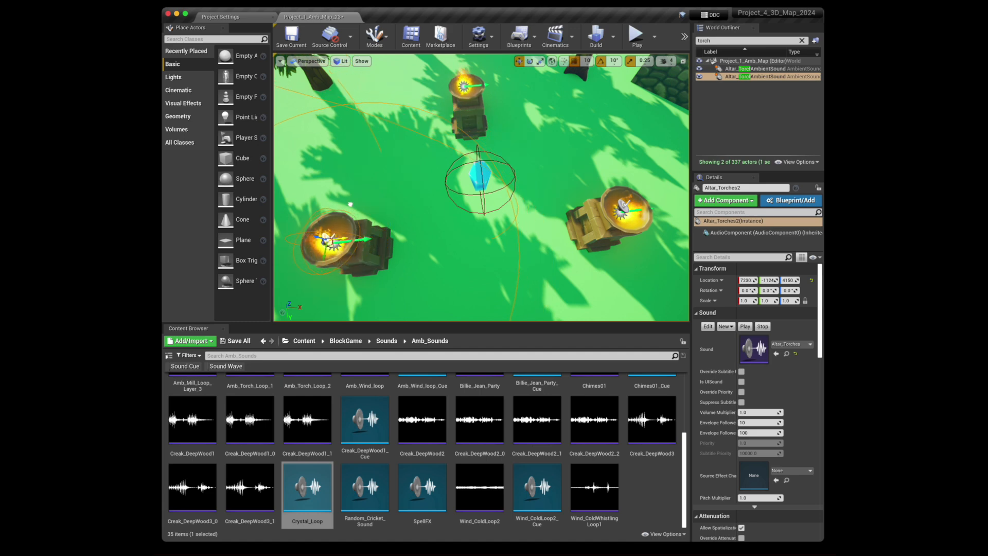
# Adjust the duplicated torch sound's height to a Z location of 4120 at the second torch's bowl
pyautogui.moveTo(355, 204); pyautogui.dragTo(349, 181, button='right')
pyautogui.press('w')
pyautogui.press('s')
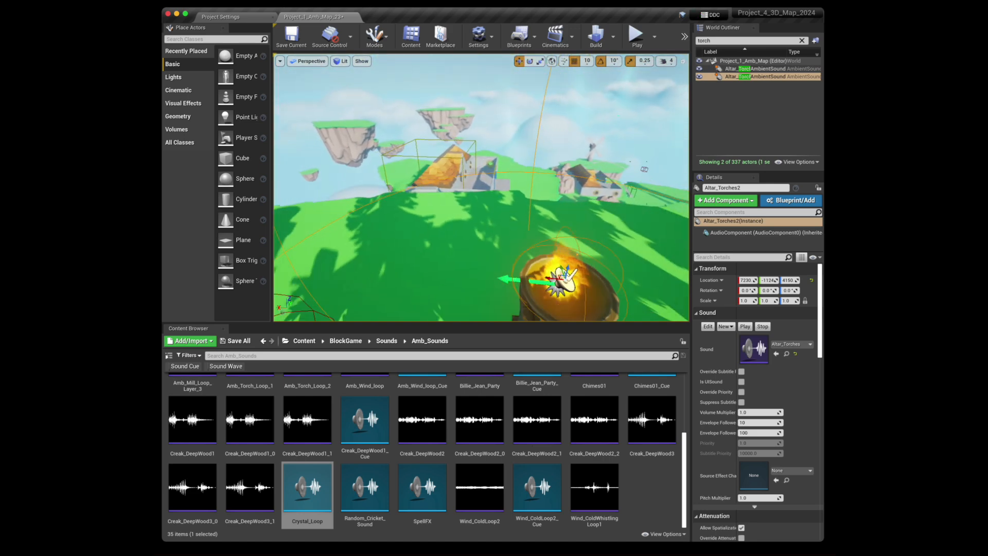
pyautogui.moveTo(511, 233); pyautogui.dragTo(469, 233, button='right')
pyautogui.press('w')
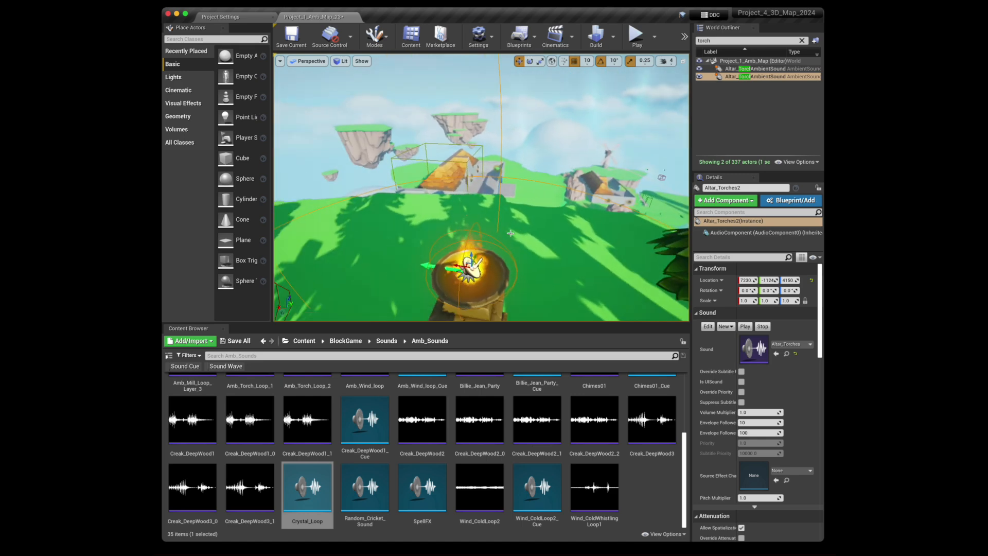
pyautogui.press('s')
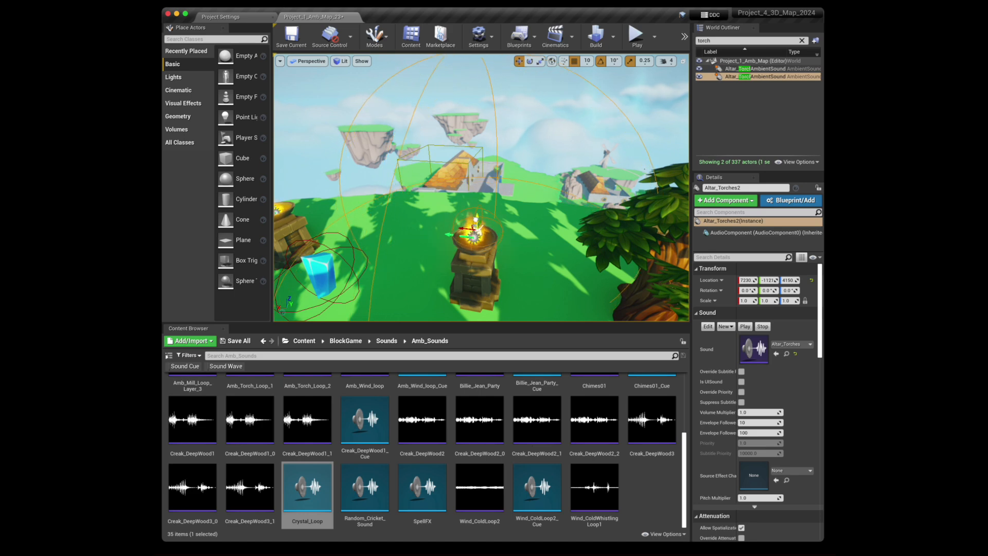
pyautogui.moveTo(473, 239)
pyautogui.mouseDown()
pyautogui.moveTo(475, 257)
pyautogui.moveTo(475, 213)
pyautogui.moveTo(477, 227)
pyautogui.mouseUp()
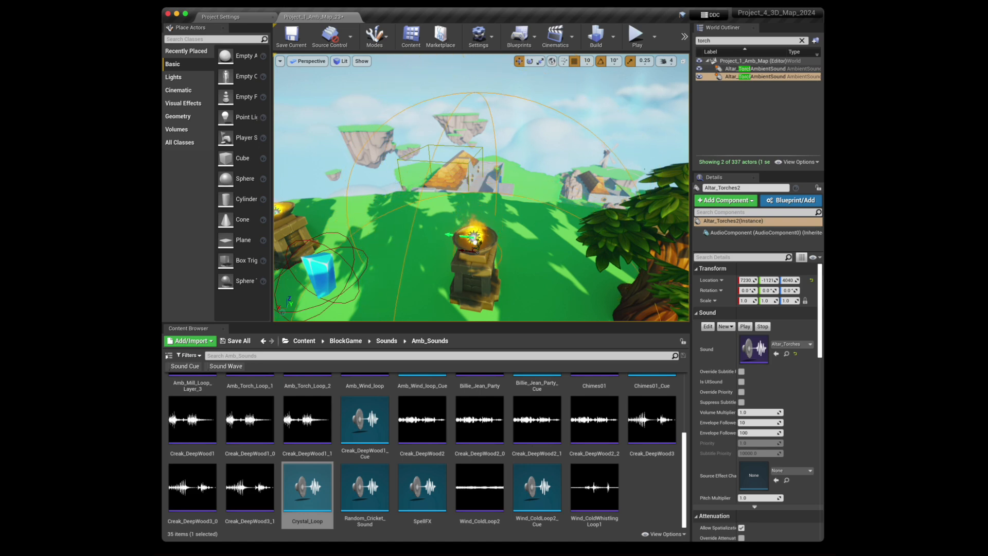
pyautogui.moveTo(477, 227); pyautogui.dragTo(481, 227)
pyautogui.moveTo(495, 237); pyautogui.dragTo(495, 240, button='right')
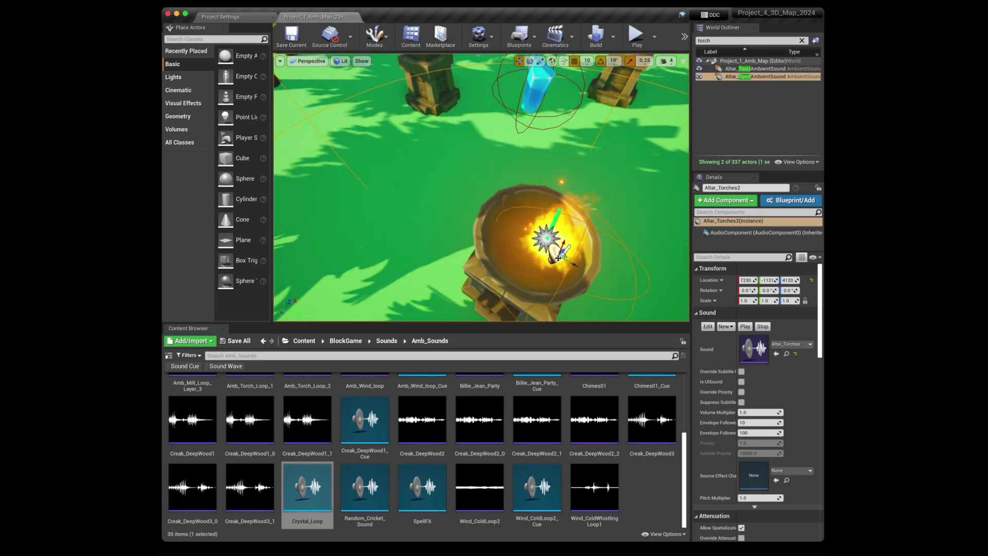
# Shift the duplicated torch sound horizontally to centre it on the flame in the second torch's bowl
pyautogui.moveTo(561, 252); pyautogui.dragTo(569, 265, button='right')
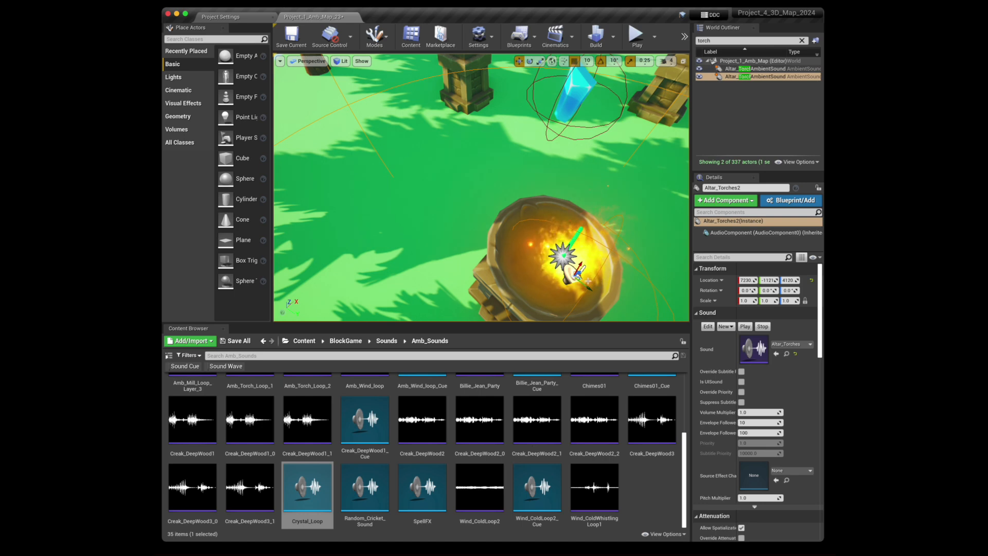
pyautogui.moveTo(577, 284); pyautogui.dragTo(568, 275)
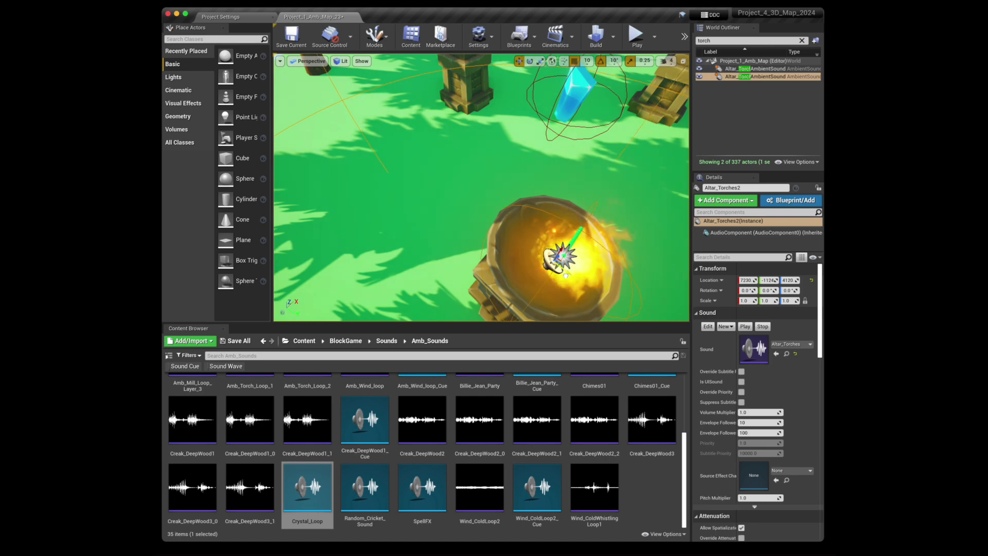
pyautogui.moveTo(568, 275); pyautogui.dragTo(568, 267, button='right')
# Open the Altar_Torches cue in a floating window beside the altar torches and set its Falloff Distance to about 412
pyautogui.scroll(-8, 566, 268)
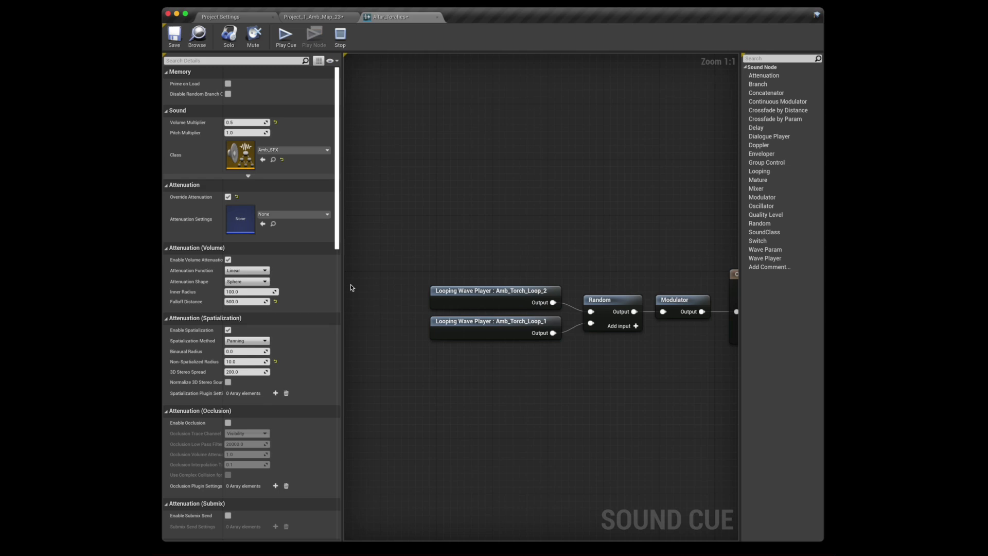
pyautogui.moveTo(389, 16); pyautogui.dragTo(510, 135)
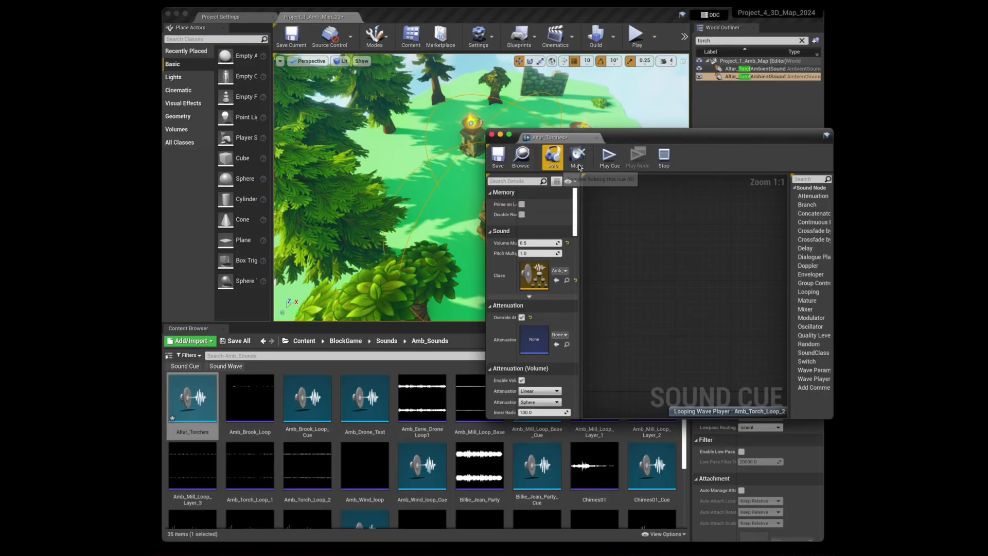
pyautogui.scroll(-2, 538, 341)
pyautogui.scroll(-2, 539, 340)
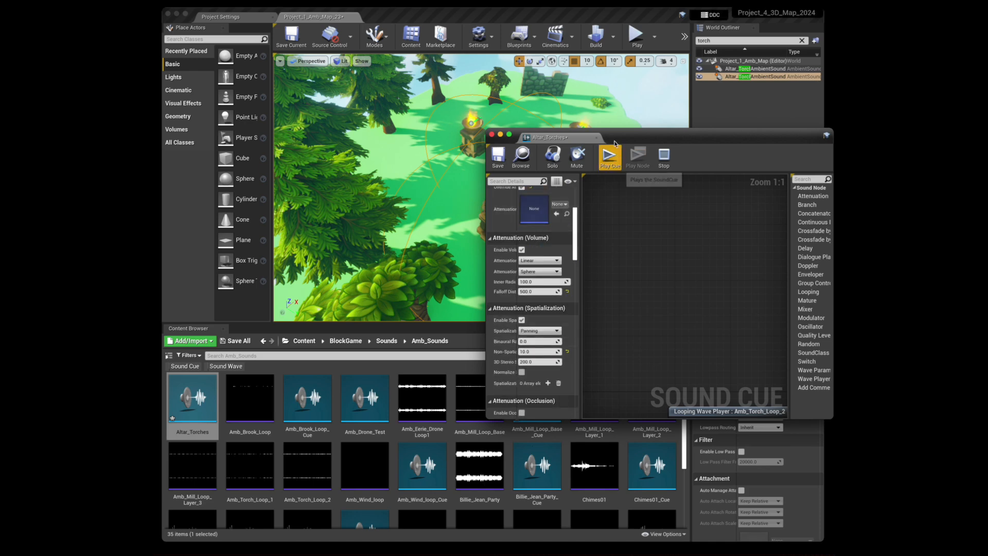
pyautogui.moveTo(625, 140); pyautogui.dragTo(751, 142)
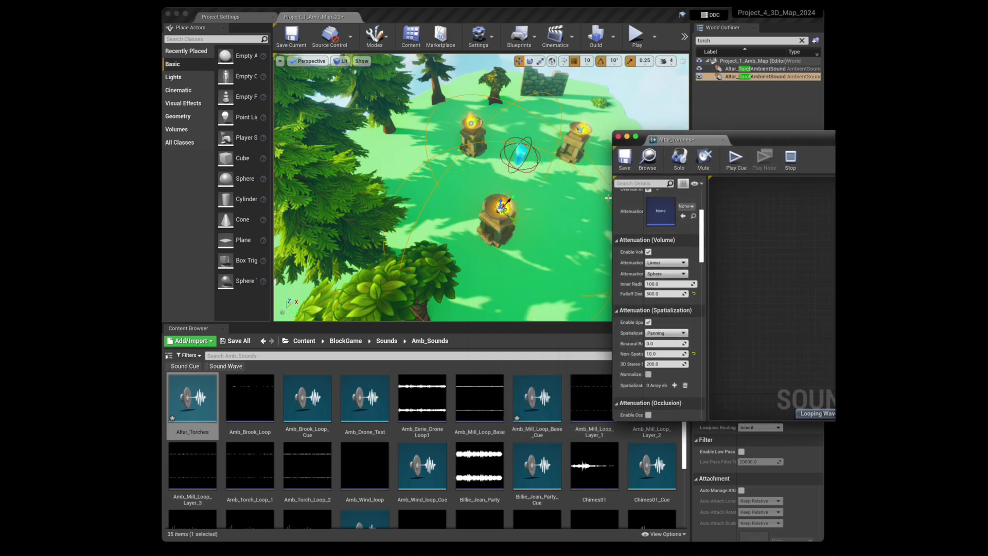
pyautogui.moveTo(664, 293); pyautogui.dragTo(684, 294)
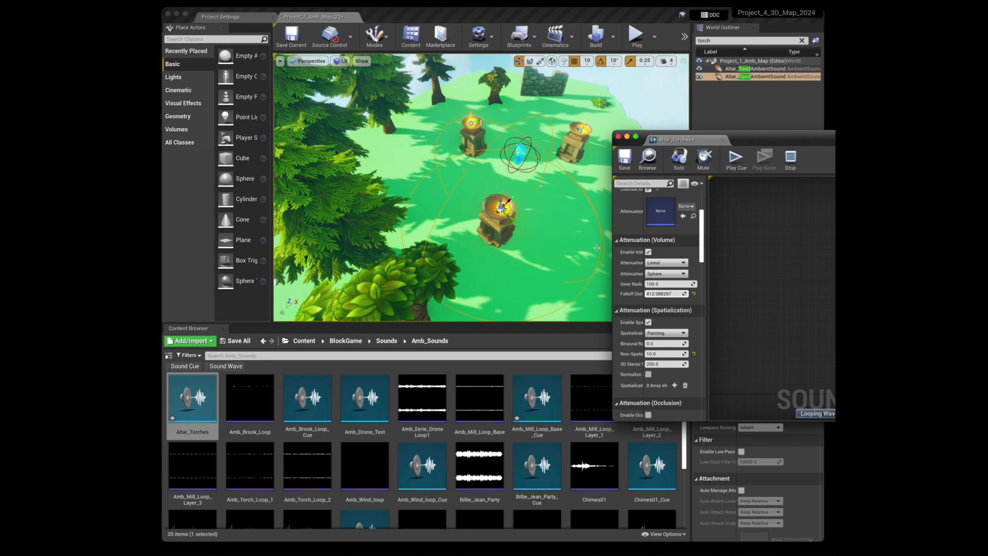
# Set the Altar_Torches cue's volume attenuation function to Logarithmic and return to the level
pyautogui.click(670, 264)
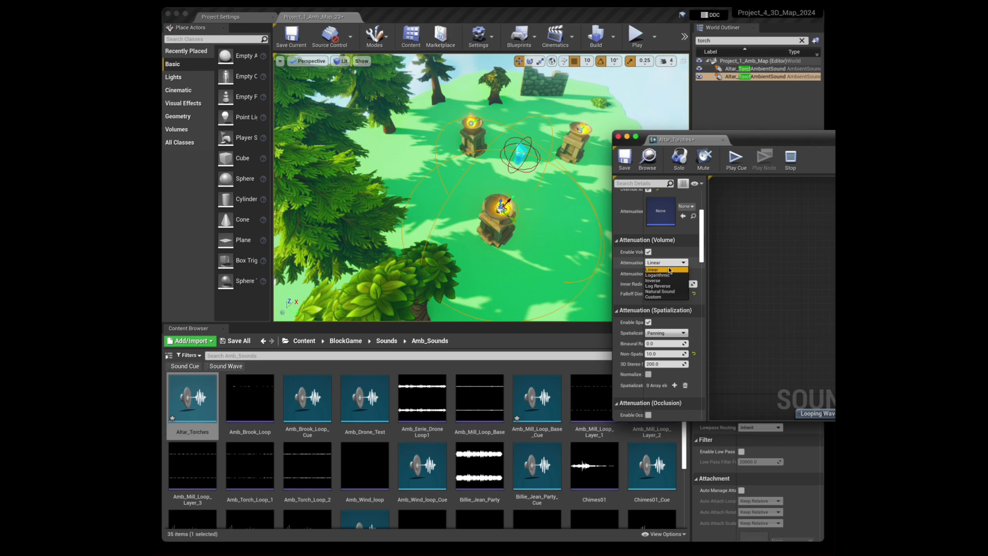
pyautogui.click(658, 276)
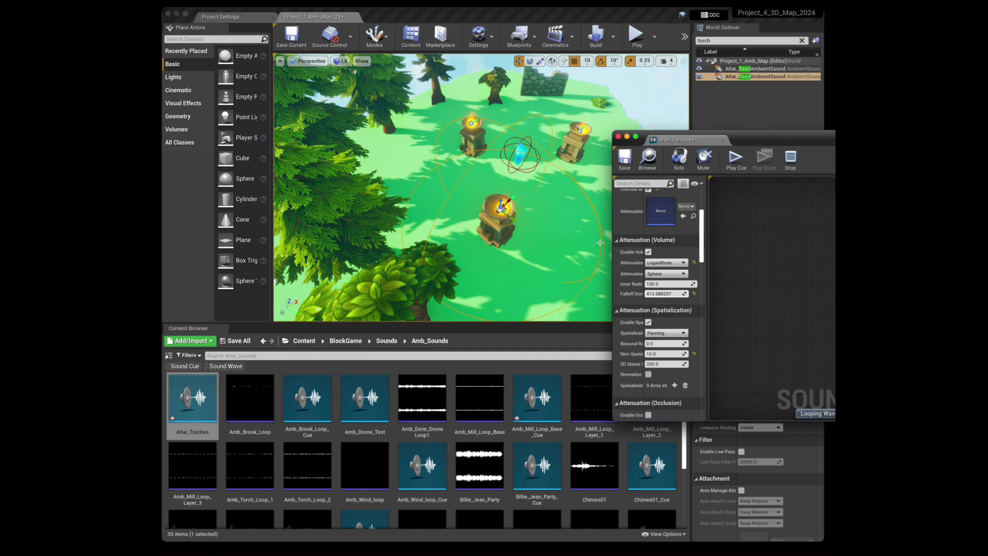
pyautogui.click(480, 190)
pyautogui.click(441, 163)
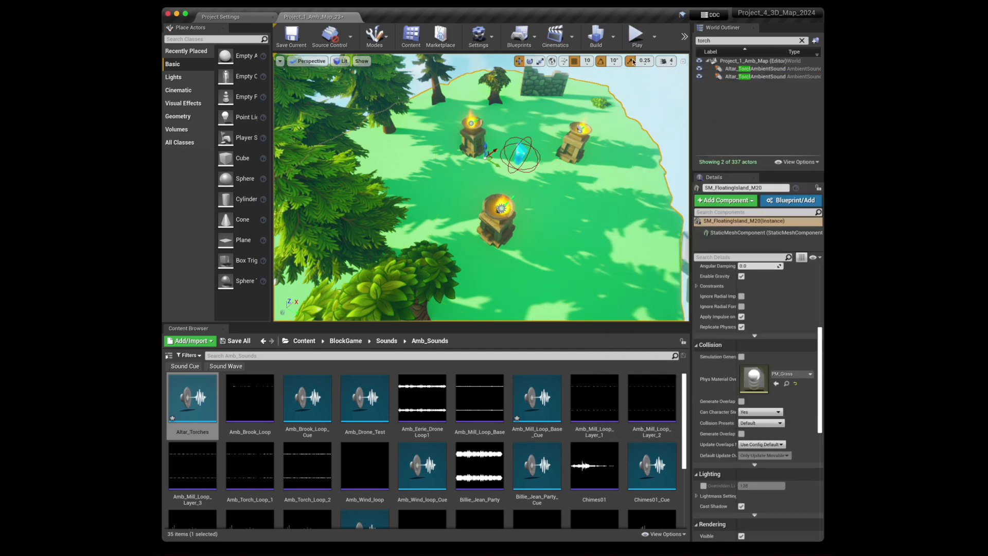
# Play the level from the grass beside the altar and walk around the torches to listen to their attenuation
pyautogui.rightClick(600, 216)
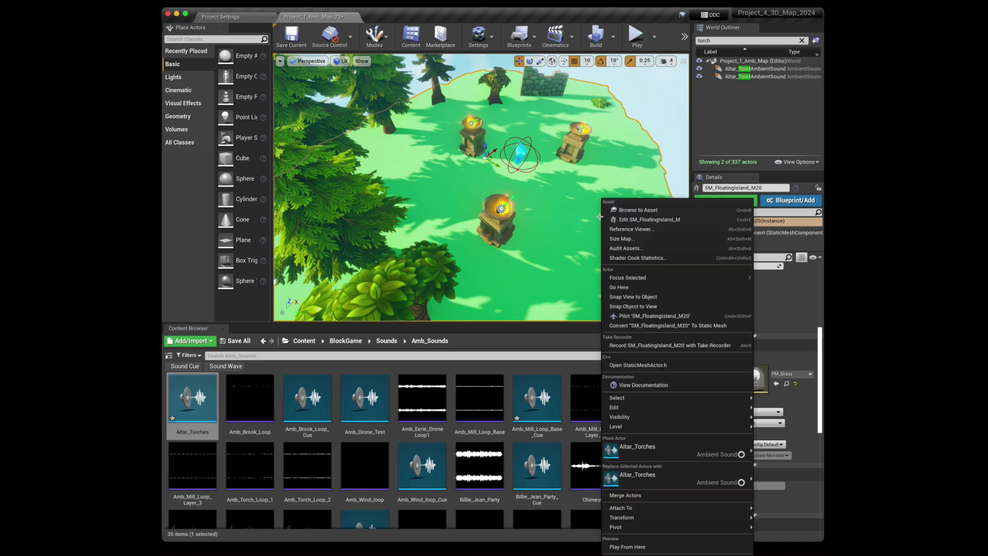
pyautogui.click(629, 547)
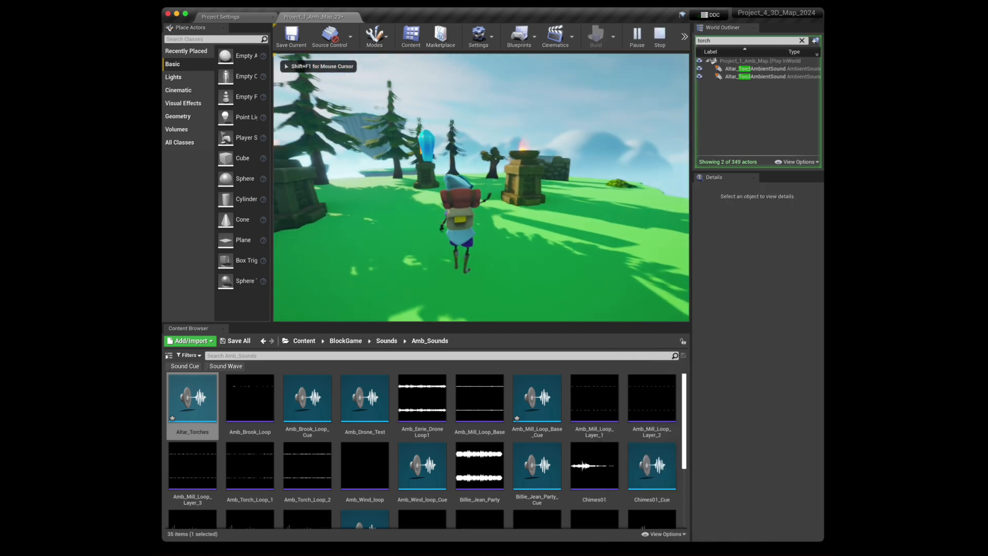
pyautogui.press('w')
pyautogui.press('w')
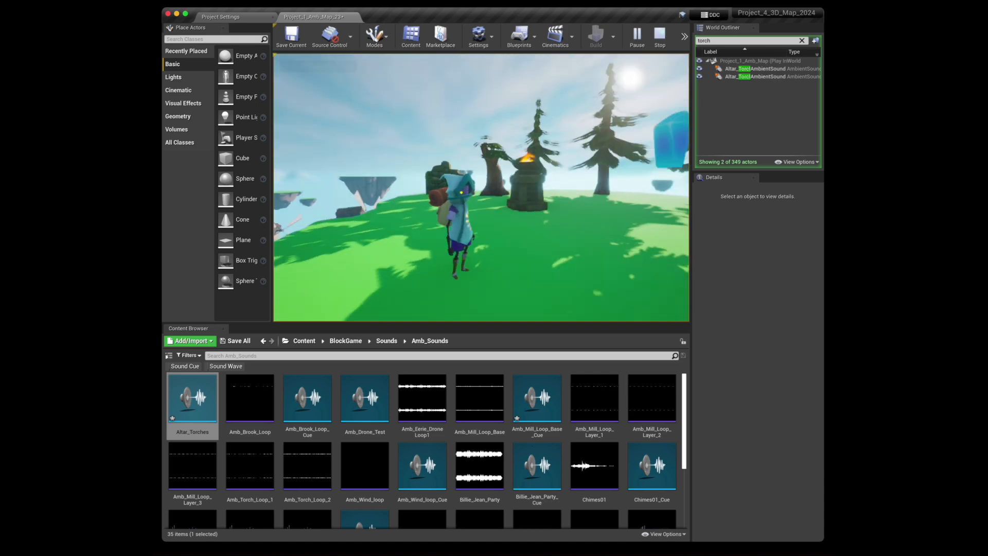
pyautogui.press('w')
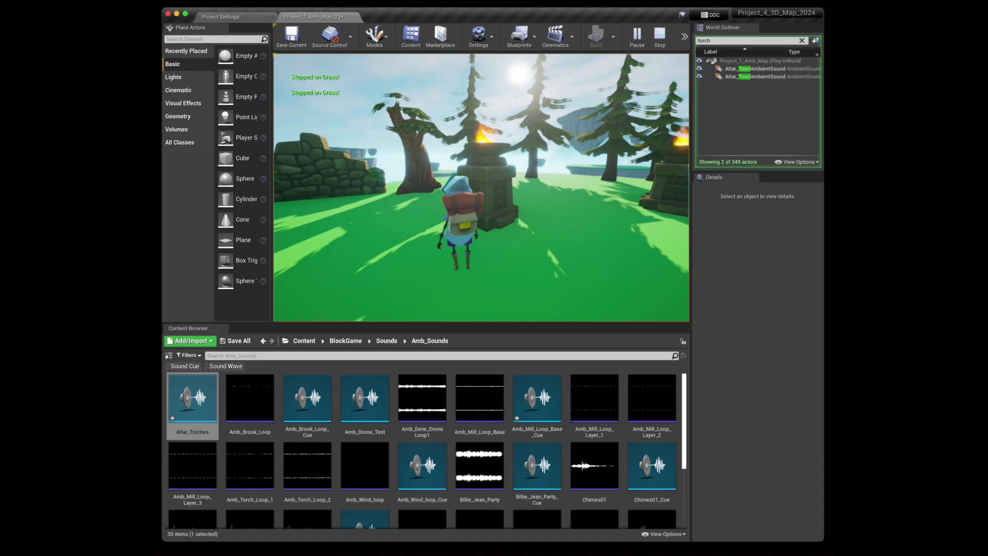
pyautogui.press('w')
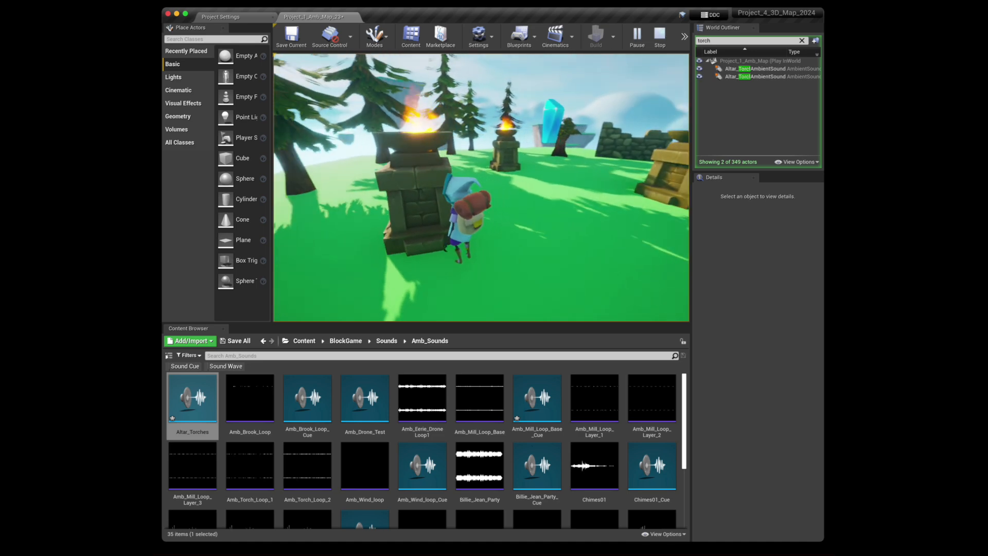
pyautogui.press('s')
pyautogui.press('w')
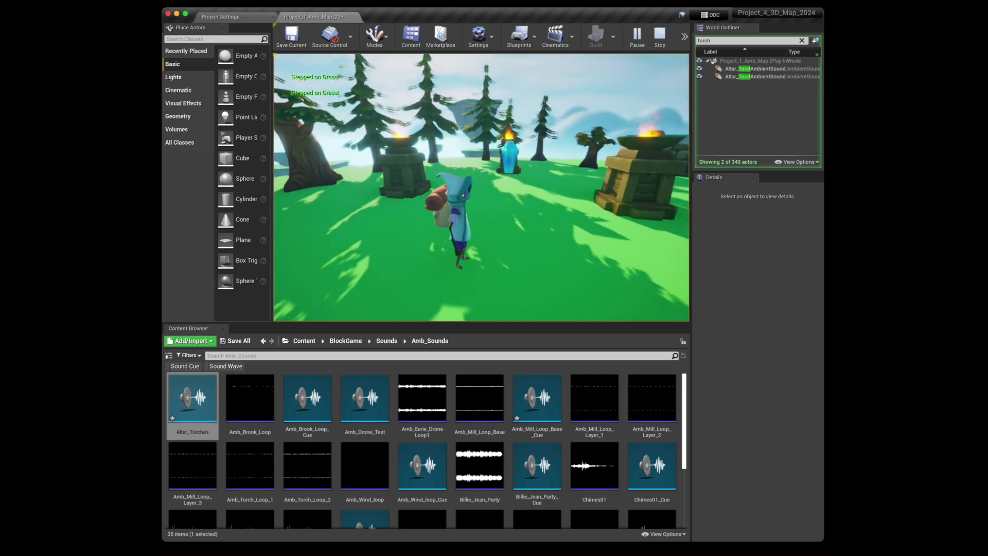
# Show the active sound cues on screen with the console command au.debug.soundcues 1
pyautogui.press('`')
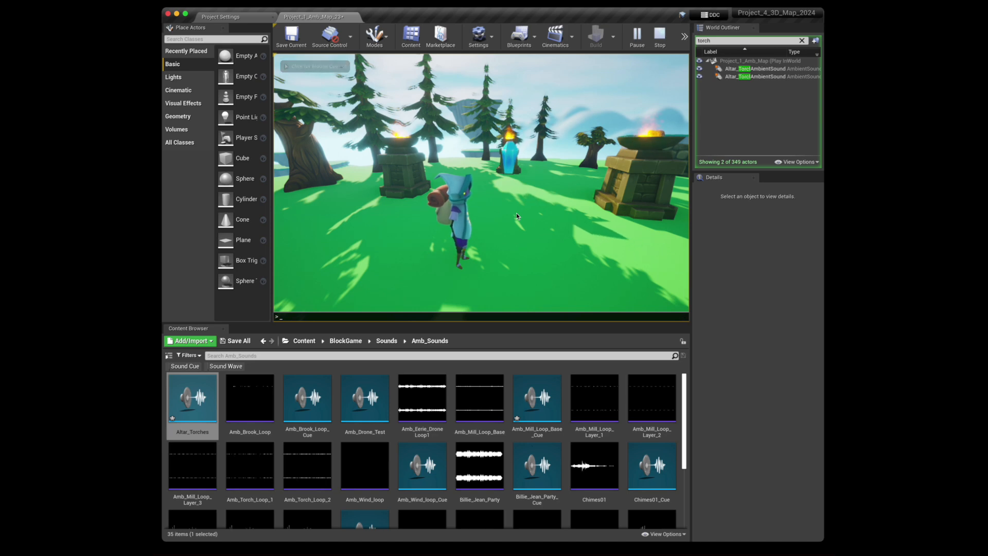
pyautogui.write('au.debug.')
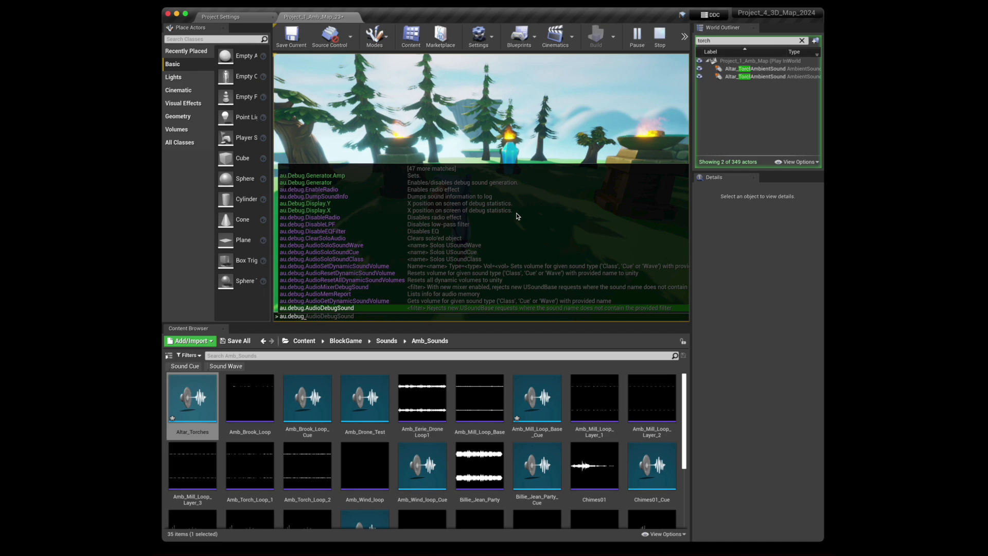
pyautogui.write('soundcues 1')
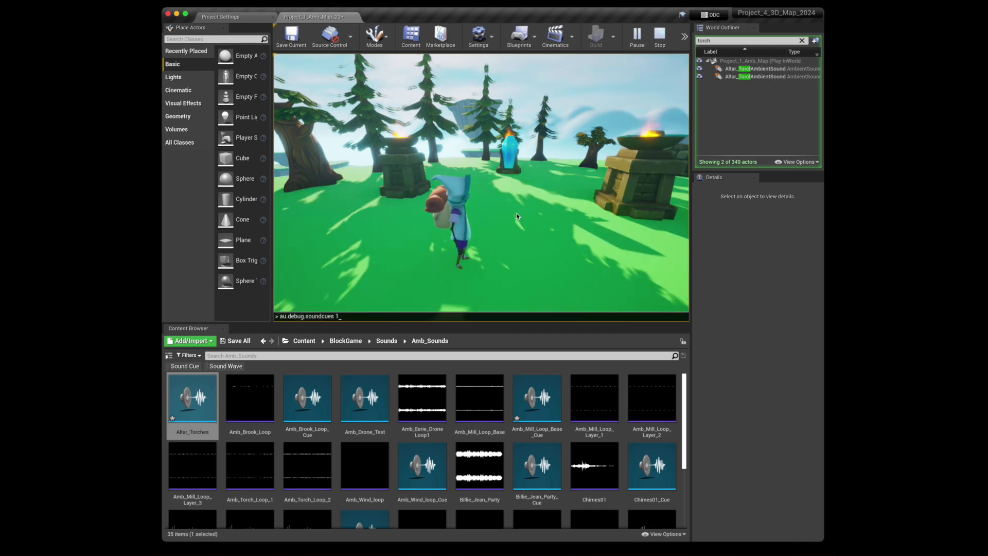
pyautogui.press('Return')
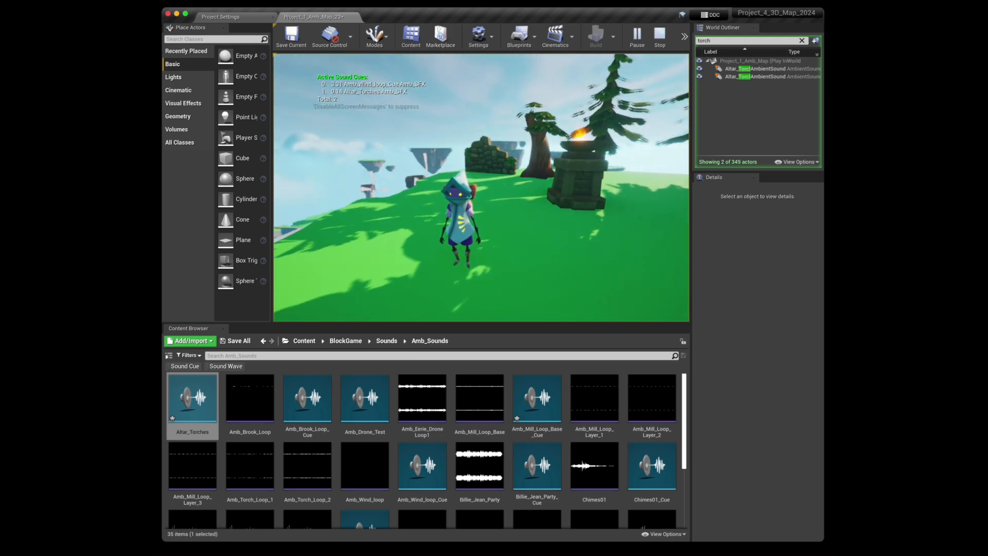
# Walk toward and away from the altar torches to check which sound cues are active at each distance
pyautogui.press('w')
pyautogui.press('w')
pyautogui.press('s')
pyautogui.press('s')
pyautogui.press('w')
pyautogui.press('s')
pyautogui.press('w')
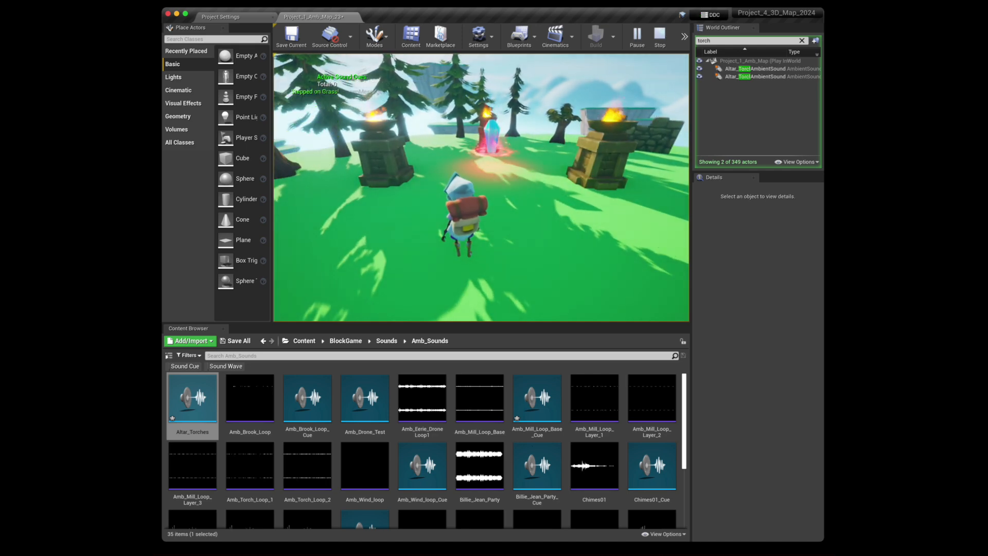
# Turn off the on-screen sound cue list with the console command au.debug.soundcues 0
pyautogui.press('`')
pyautogui.press('Up')
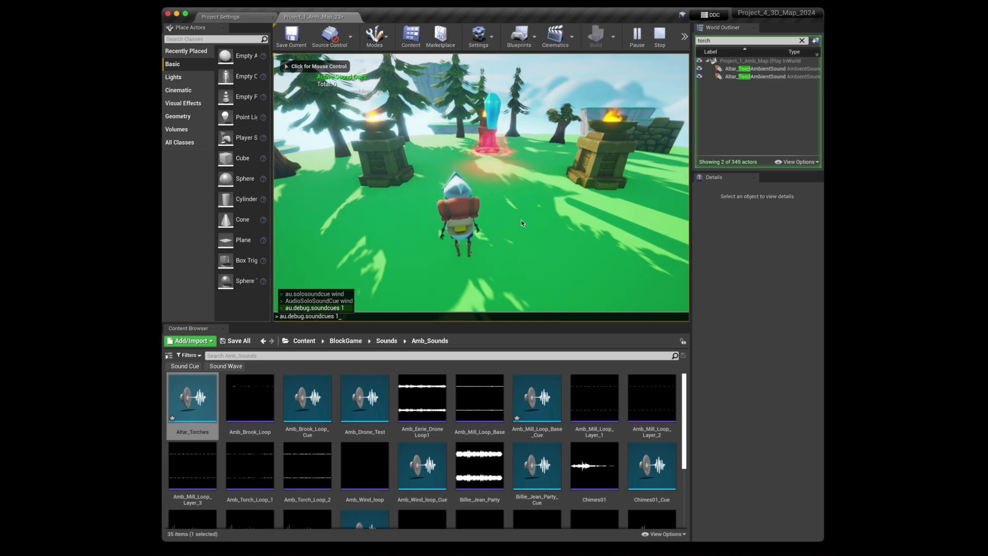
pyautogui.press('BackSpace')
pyautogui.write('0')
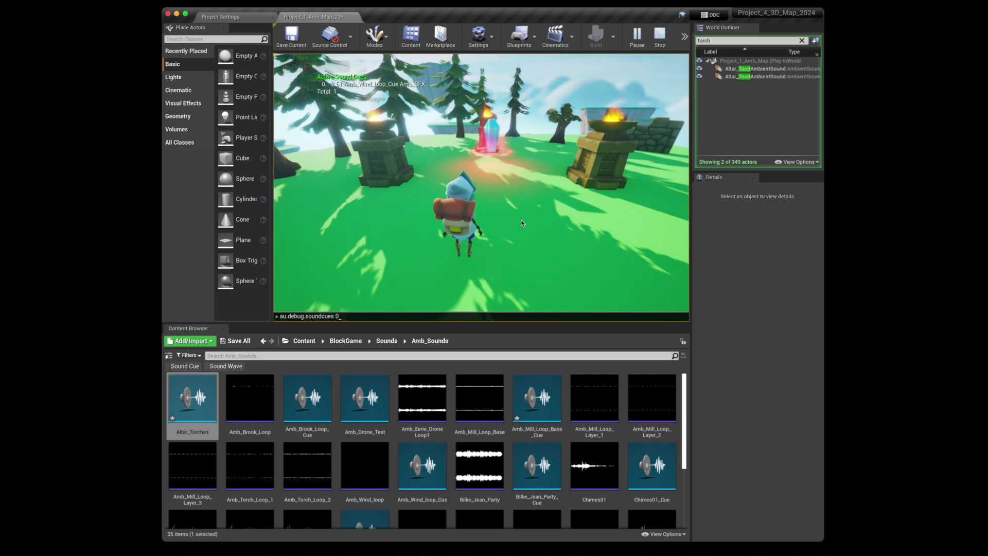
pyautogui.press('Return')
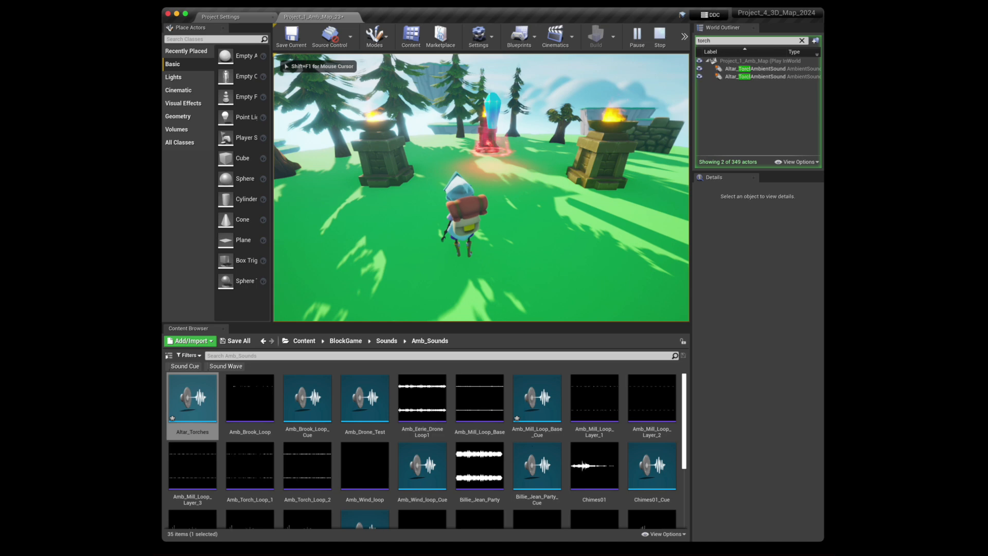
# Try to solo the wind cue by rerunning the earlier console command au.solosoundcue wind
pyautogui.press('`')
pyautogui.press('Up')
pyautogui.press('Up')
pyautogui.press('Up')
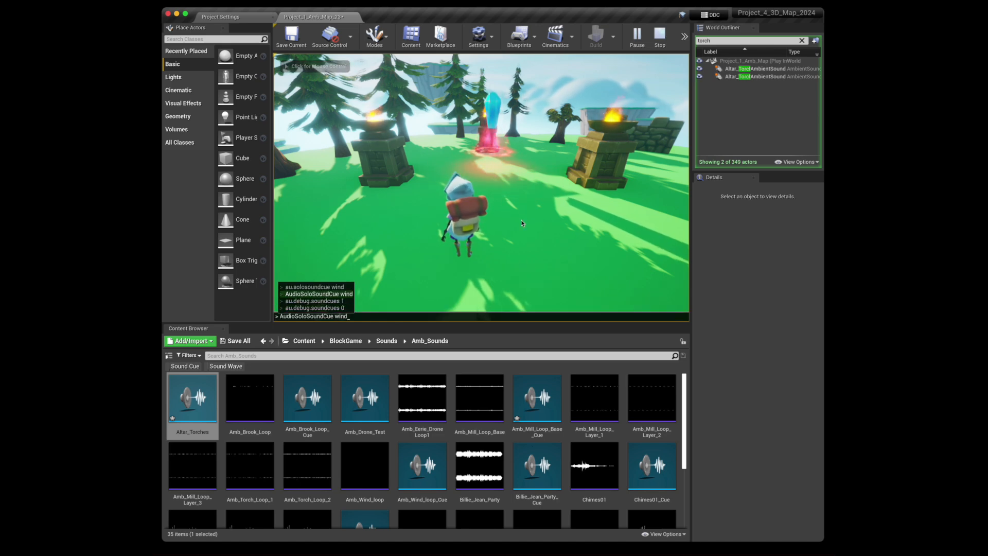
pyautogui.press('Up')
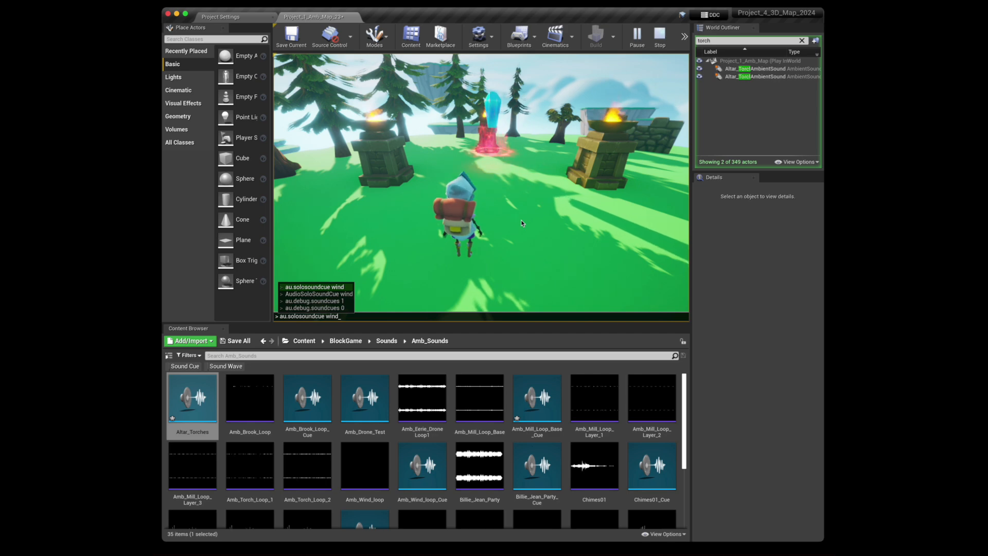
pyautogui.press('Return')
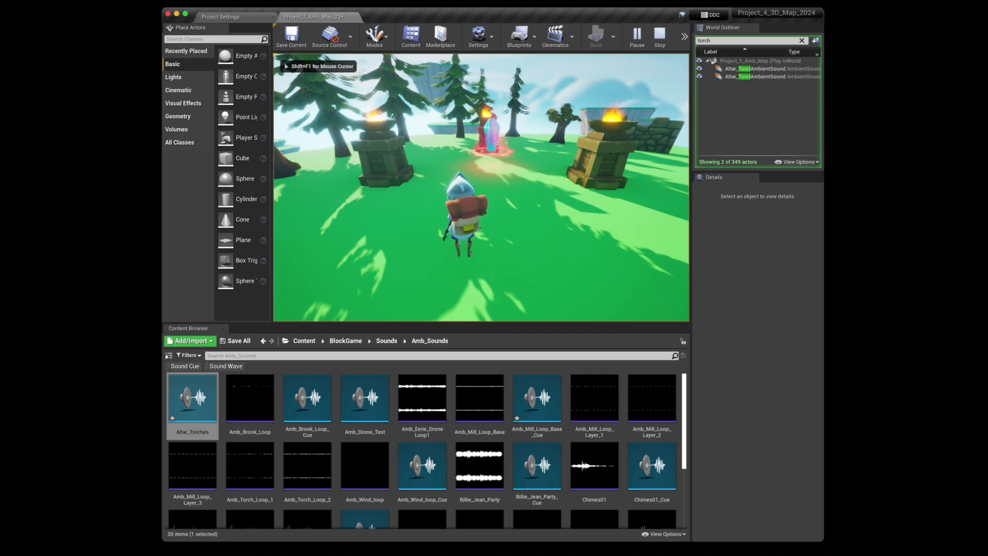
# Solo the wind sound cue by rerunning the earlier console command AudioSoloSoundCue wind
pyautogui.hotkey('shift', 'F1')
pyautogui.press('`')
pyautogui.press('Up')
pyautogui.press('Up')
pyautogui.press('Up')
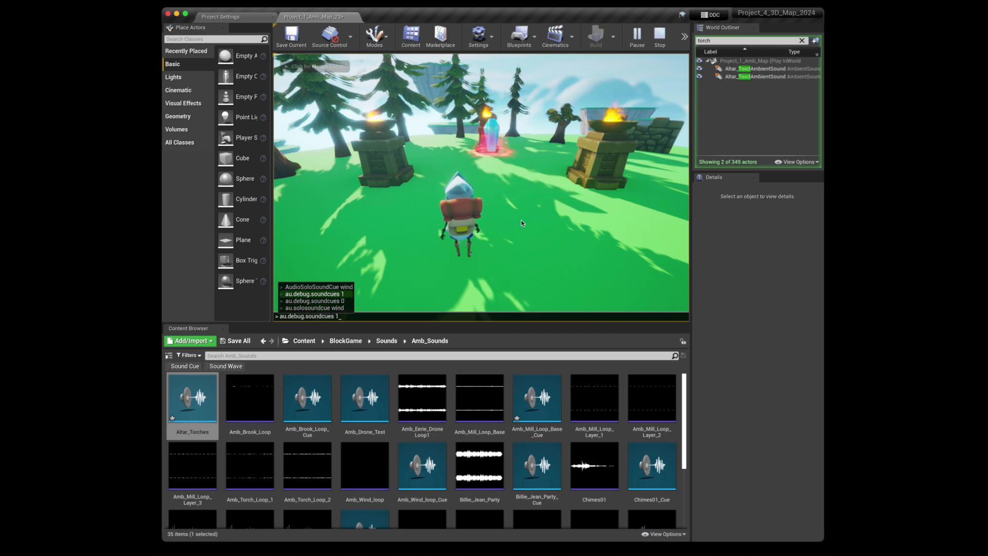
pyautogui.press('Up')
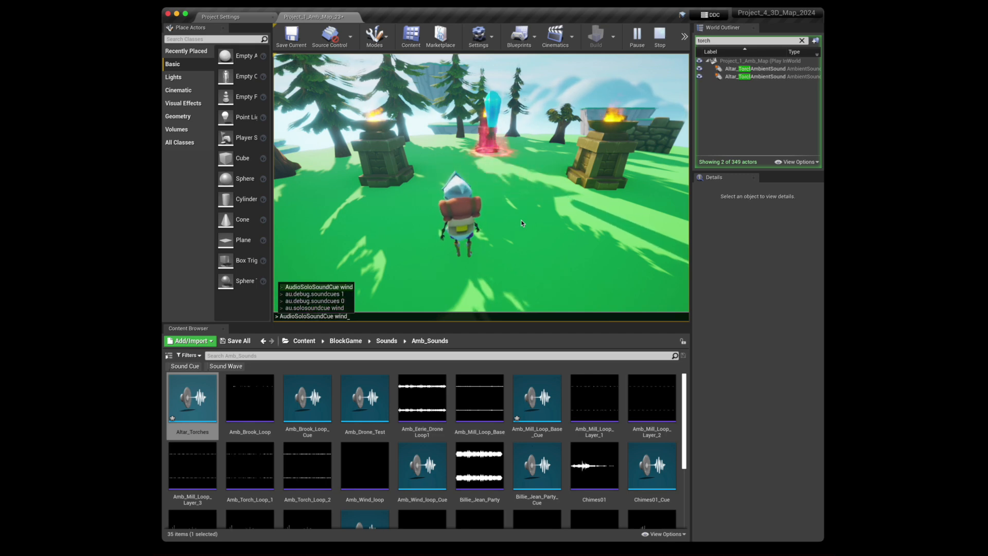
pyautogui.press('Return')
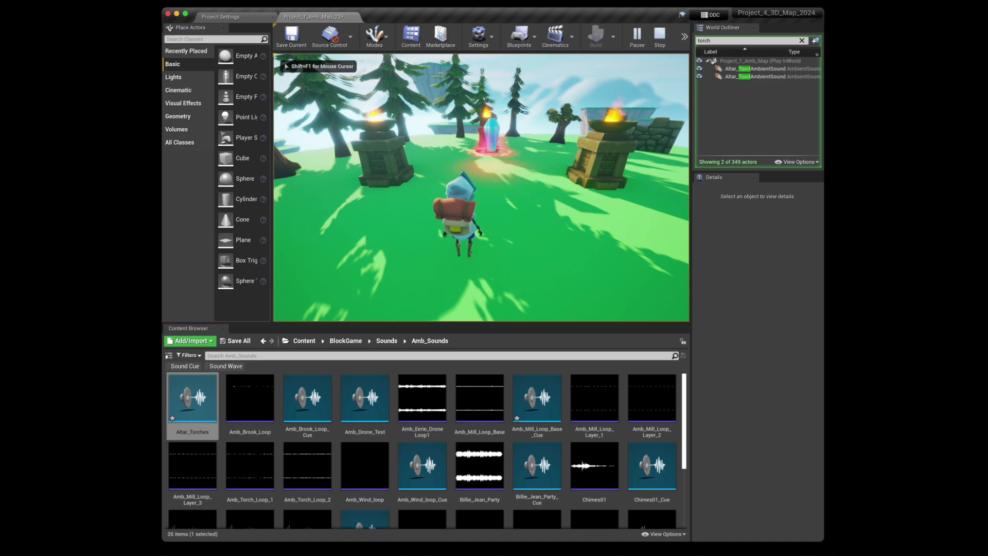
# Bring back the on-screen active sound cue list by rerunning au.debug.soundcues 1
pyautogui.press('`')
pyautogui.press('Up')
pyautogui.press('Up')
pyautogui.press('Up')
pyautogui.press('Up')
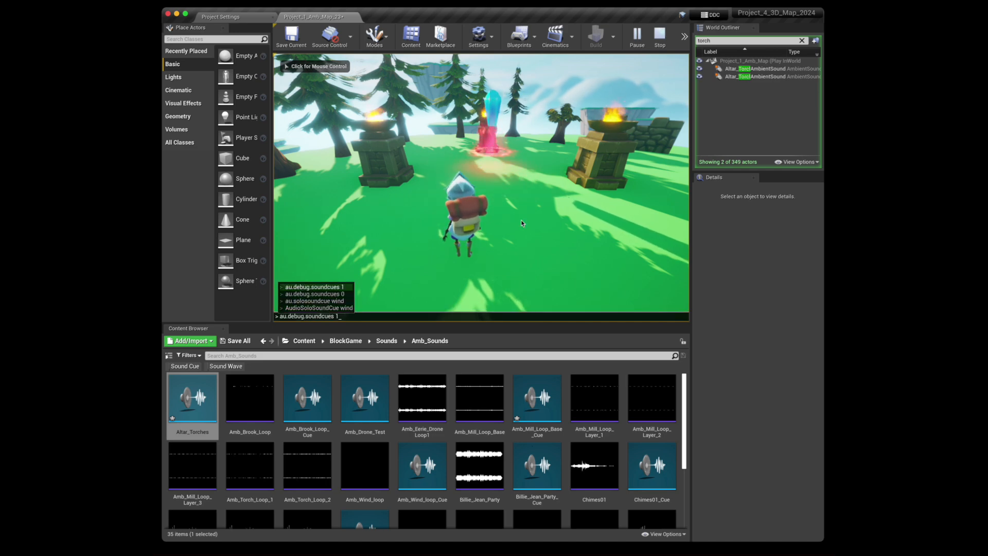
pyautogui.press('Return')
# Travel from the altar to the brick building while monitoring the soloed and muted cues, and end the play session
pyautogui.press('w')
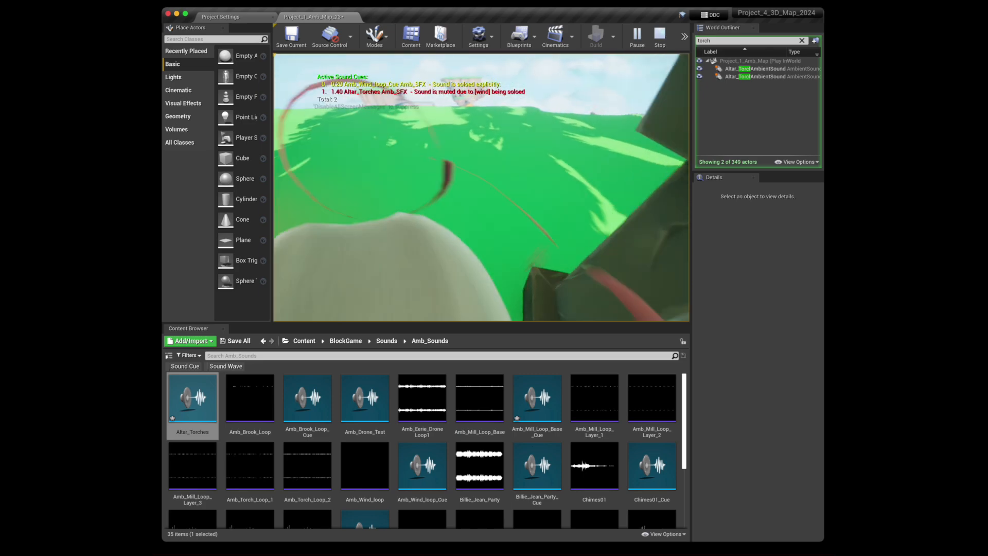
pyautogui.press('w')
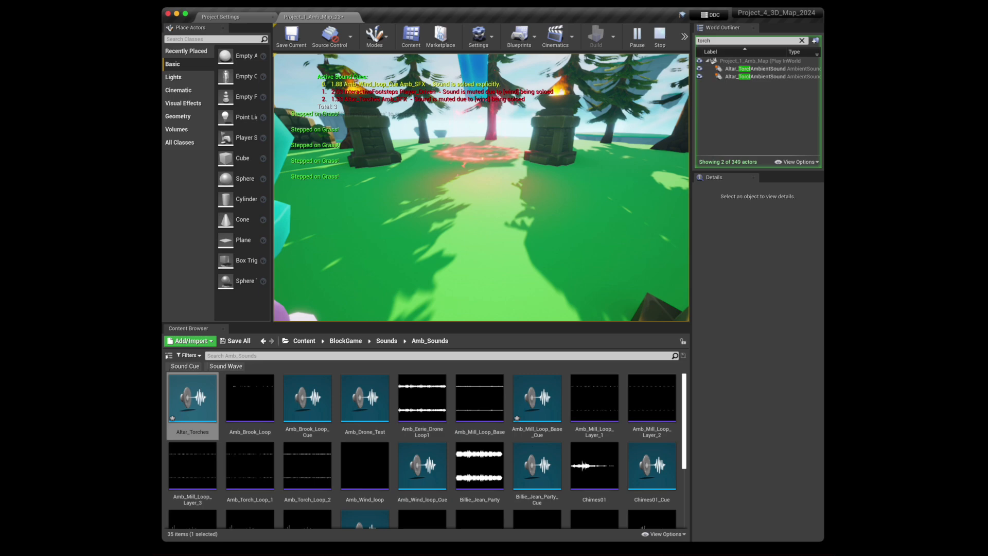
pyautogui.press('w')
pyautogui.press('w')
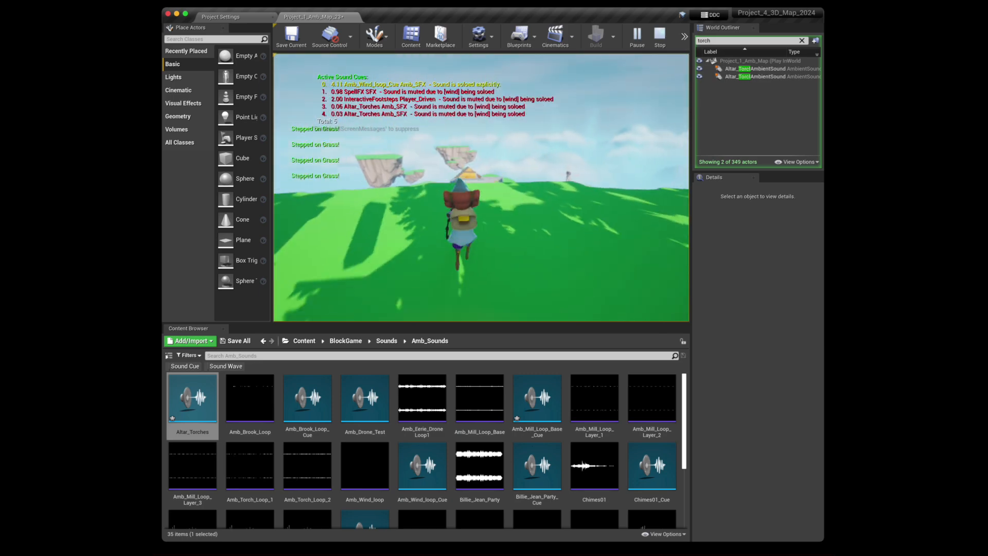
pyautogui.press('w')
pyautogui.press('space')
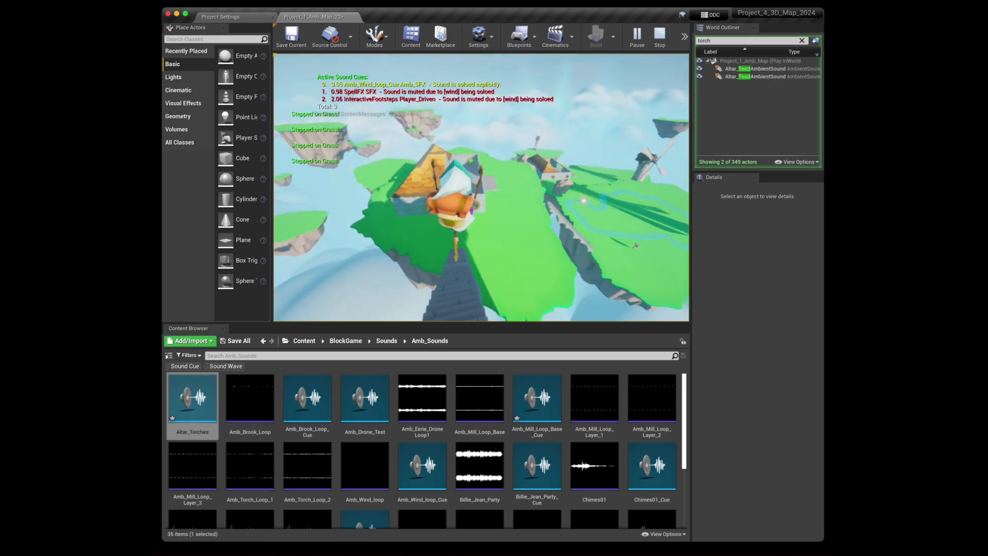
pyautogui.press('w')
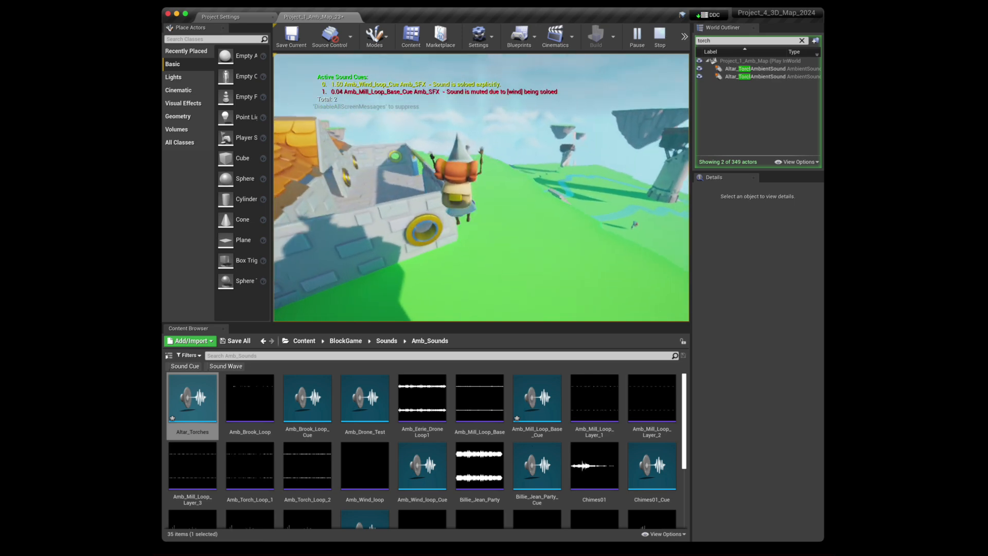
pyautogui.press('Escape')
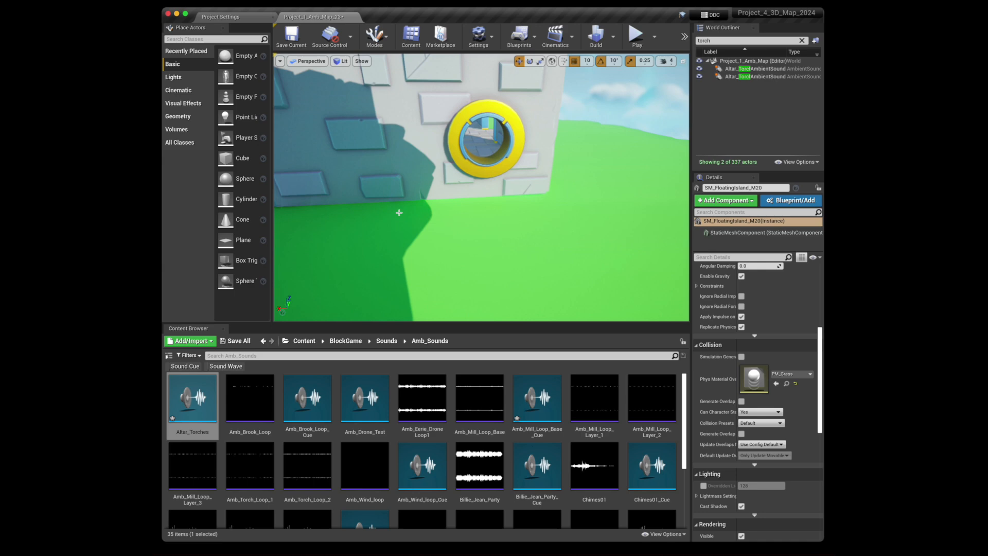
# Open the Level Blueprint to review the trigger volume overlap events that play 2D sounds with Do Once and Delay nodes
pyautogui.moveTo(400, 212); pyautogui.dragTo(420, 220, button='right')
pyautogui.press('w')
pyautogui.press('w')
pyautogui.click(388, 211)
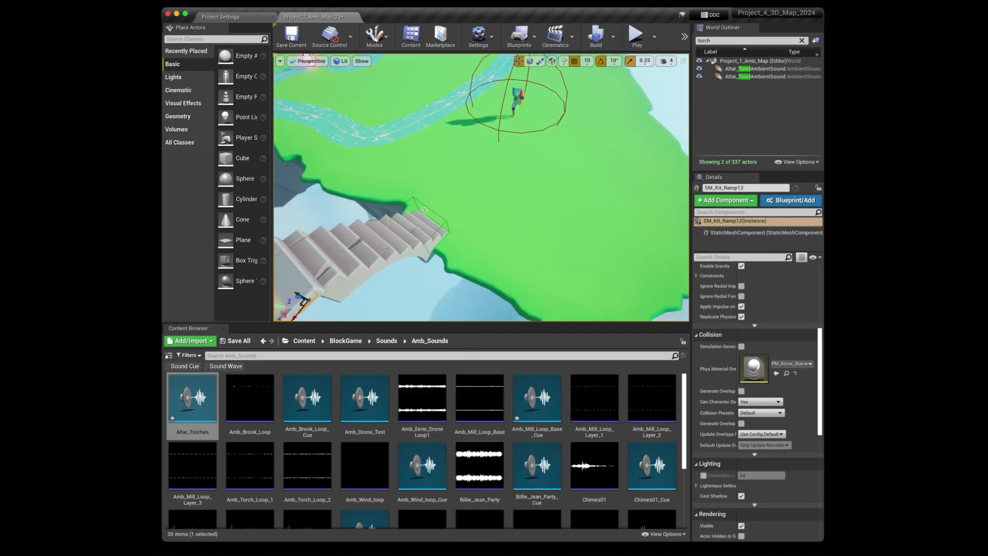
pyautogui.click(528, 36)
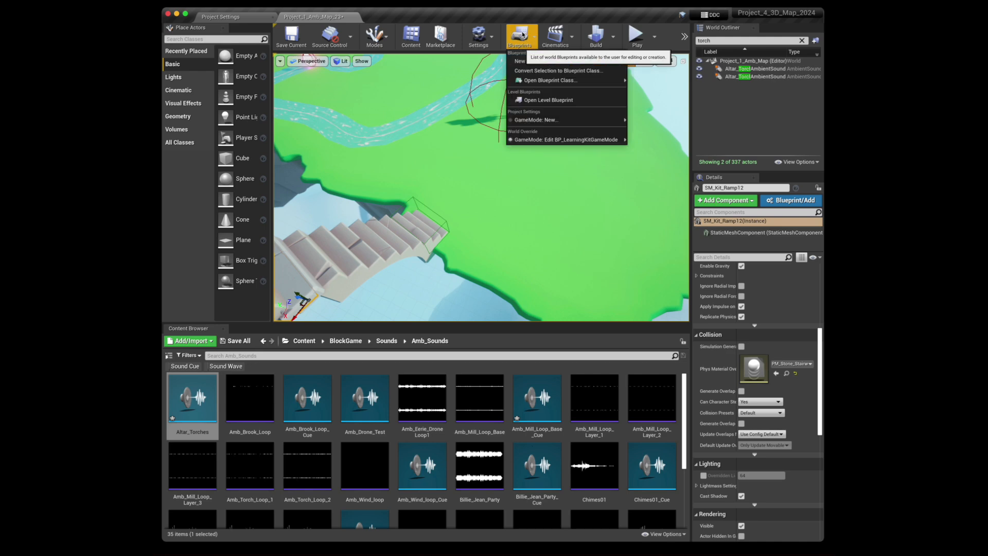
pyautogui.click(540, 101)
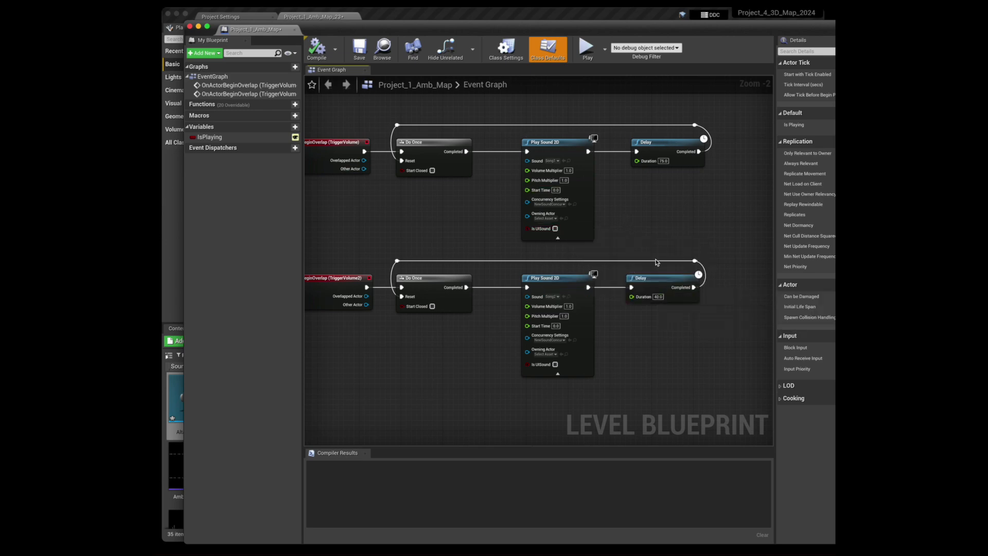
# Close the Level Blueprint, glance at the Project Settings and return to the Project_1_Amb_Map level
pyautogui.click(190, 27)
pyautogui.click(220, 17)
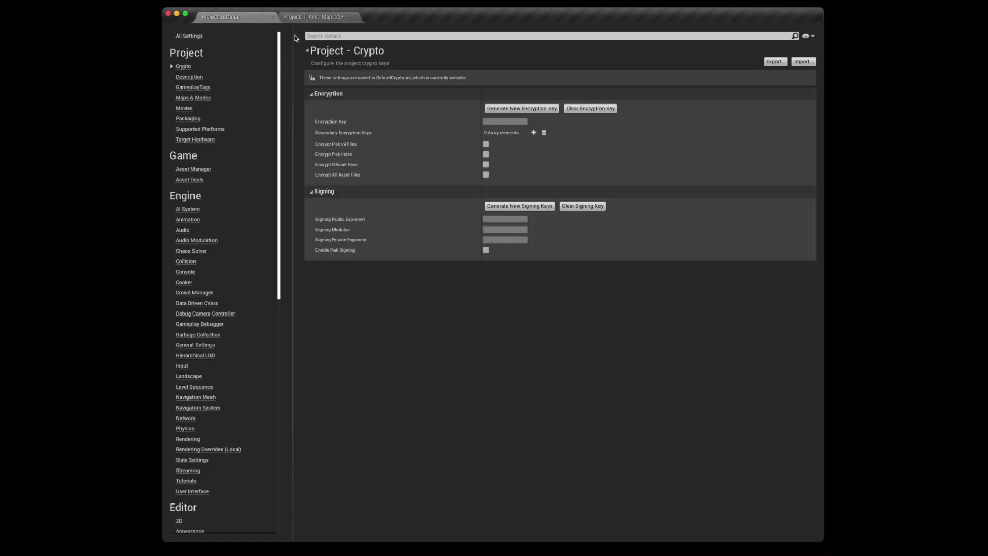
pyautogui.click(300, 18)
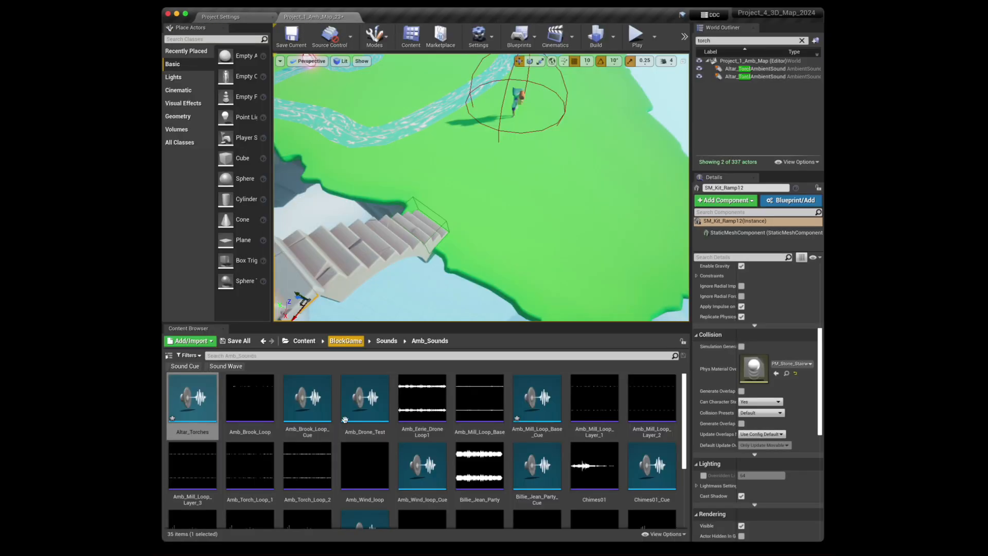
# Browse to the Sounds > Music folder and inspect the details of the Theme_2 and The_Old_Tree_Edited sound waves
pyautogui.click(386, 341)
pyautogui.doubleClick(444, 404)
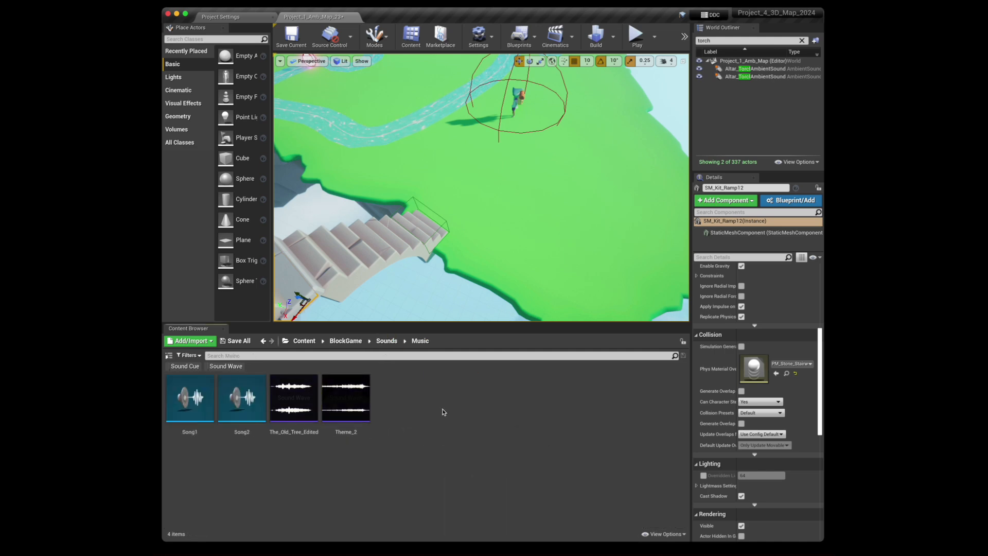
pyautogui.moveTo(335, 419)
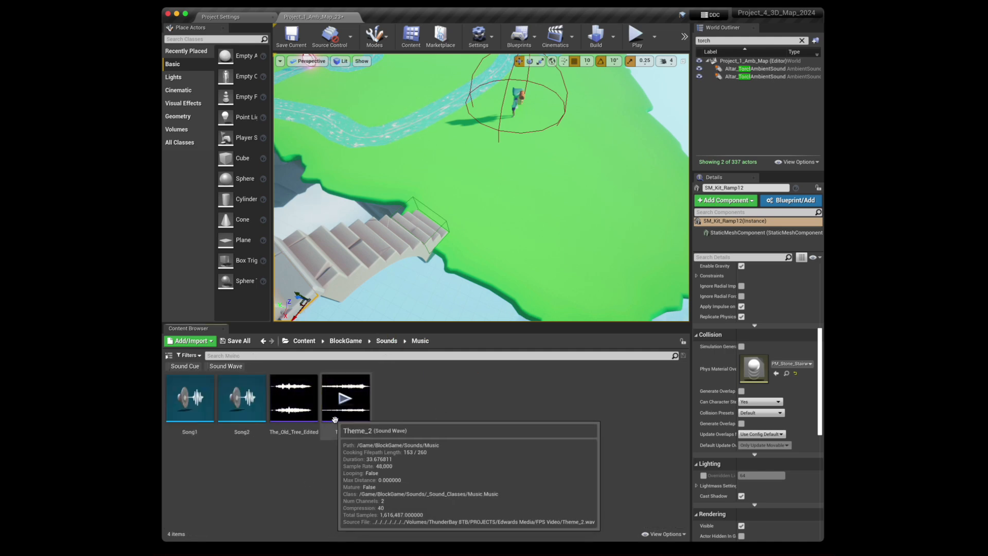
pyautogui.moveTo(282, 415)
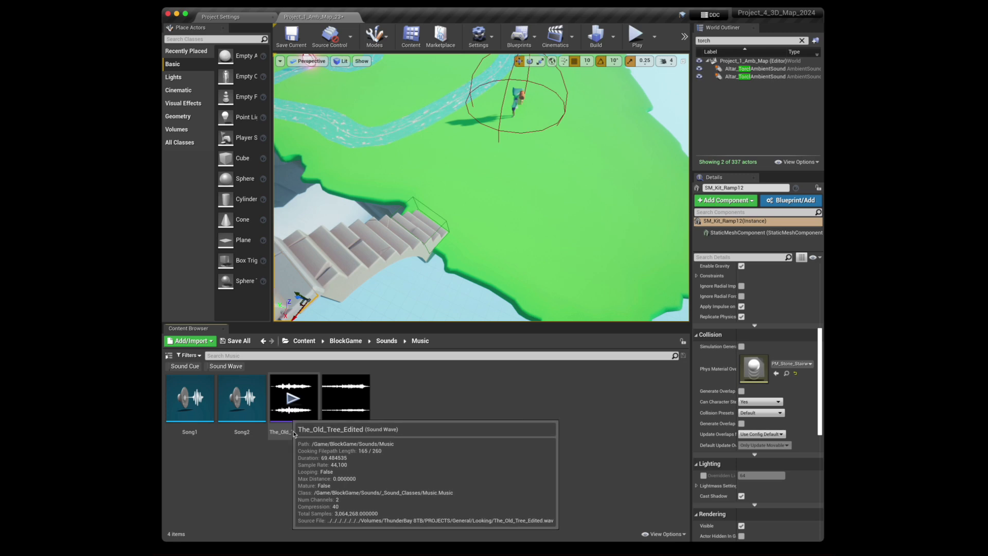
# Select the NPC character on the grass island, clear the torch filter from the outliner, and open the character's blueprint for editing
pyautogui.moveTo(501, 209); pyautogui.dragTo(501, 160, button='right')
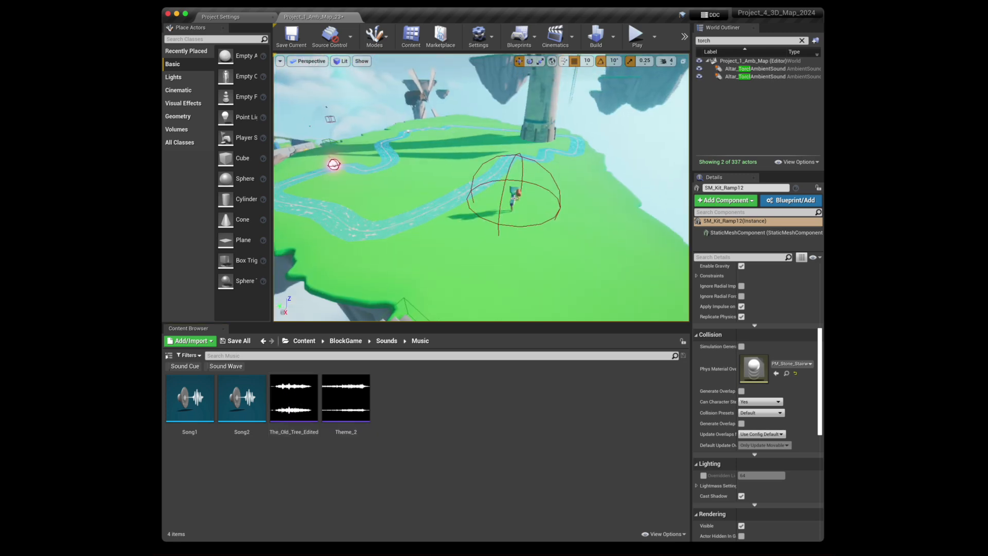
pyautogui.click(514, 198)
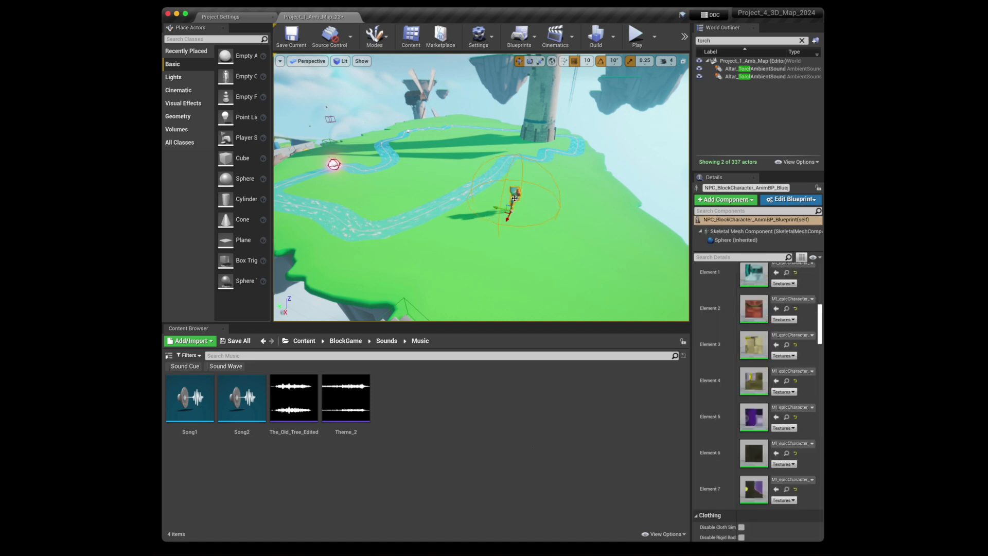
pyautogui.click(802, 41)
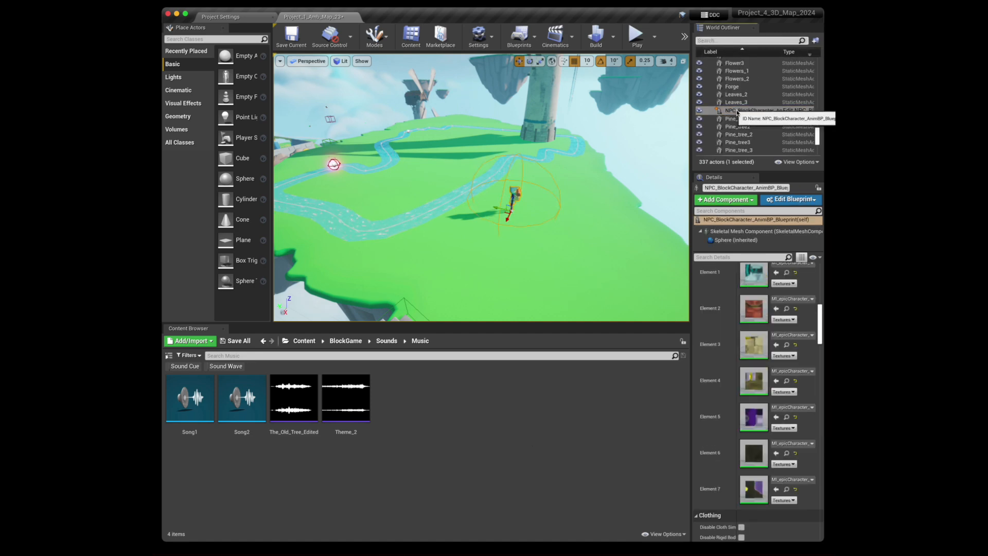
pyautogui.click(792, 110)
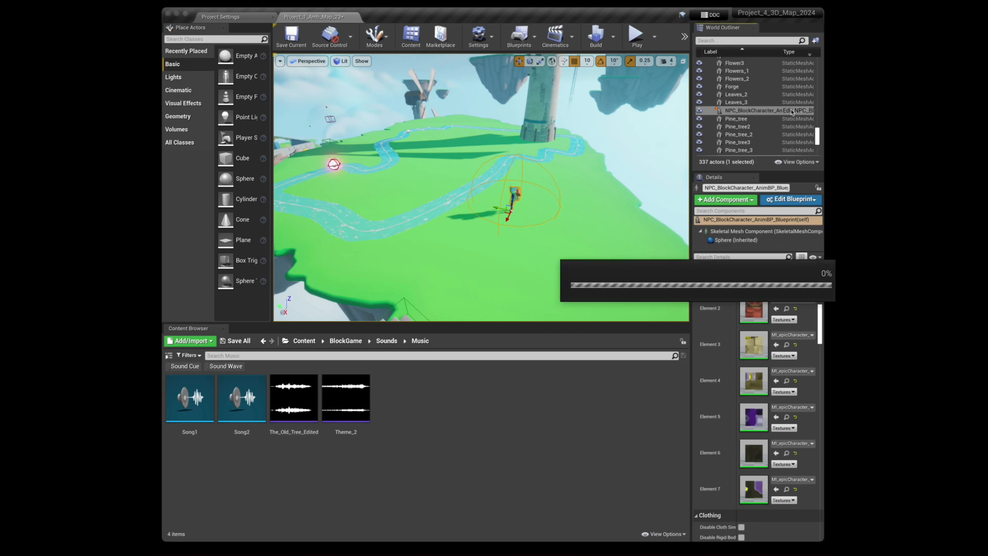
# Examine the NPC blueprint's ActorBeginOverlap to Play Sound at Location graph and the Sphere component surrounding the character
pyautogui.hscroll(5, 591, 247)
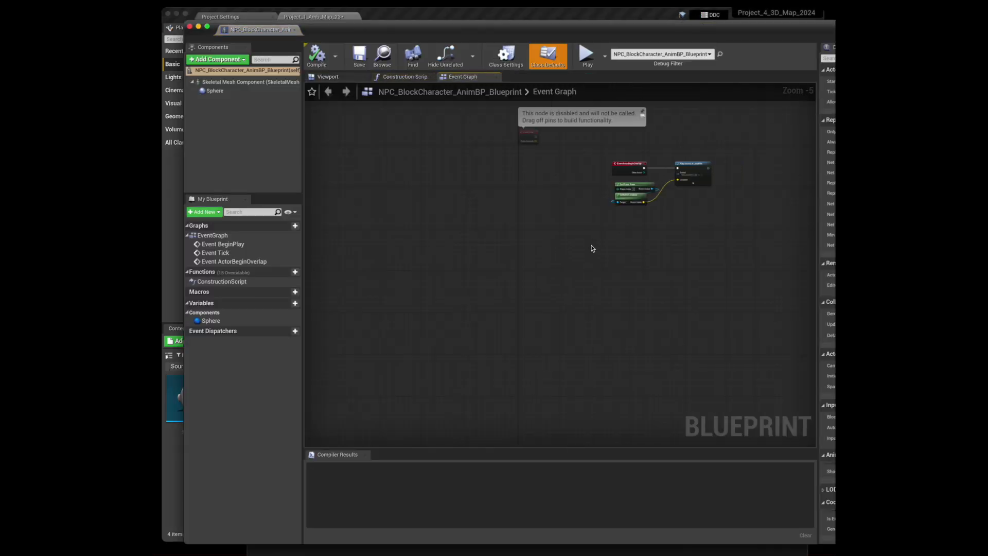
pyautogui.moveTo(591, 243); pyautogui.dragTo(590, 240, button='right')
pyautogui.scroll(4, 573, 242)
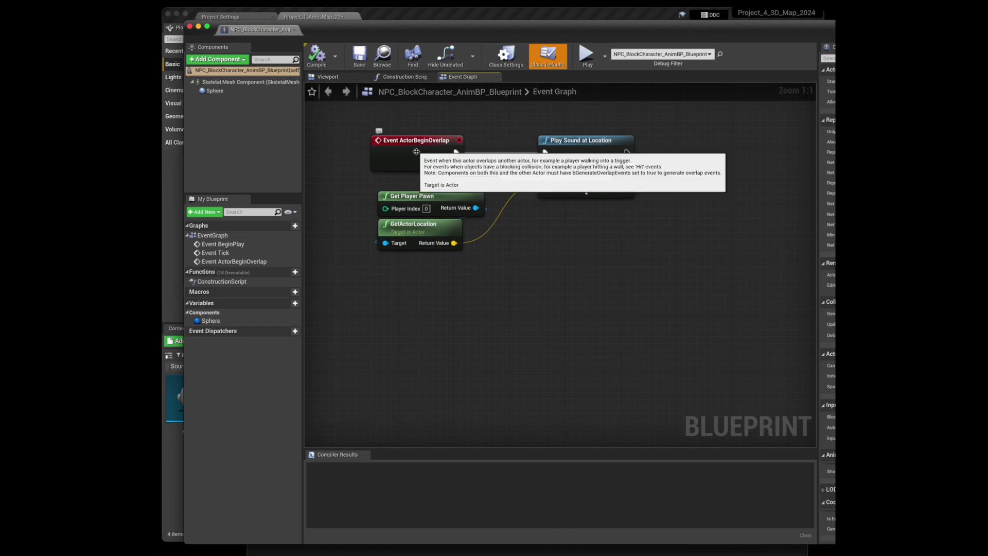
pyautogui.click(214, 90)
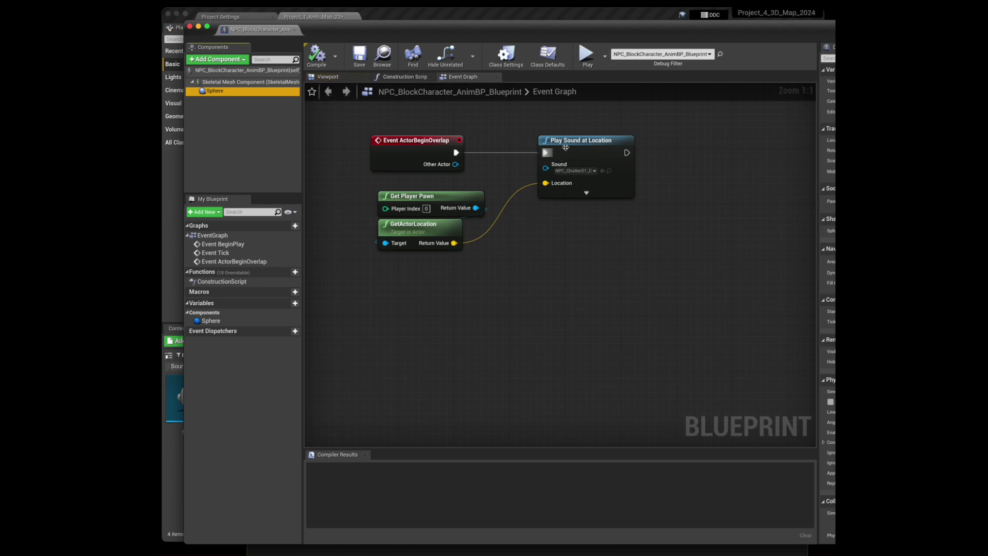
pyautogui.click(328, 77)
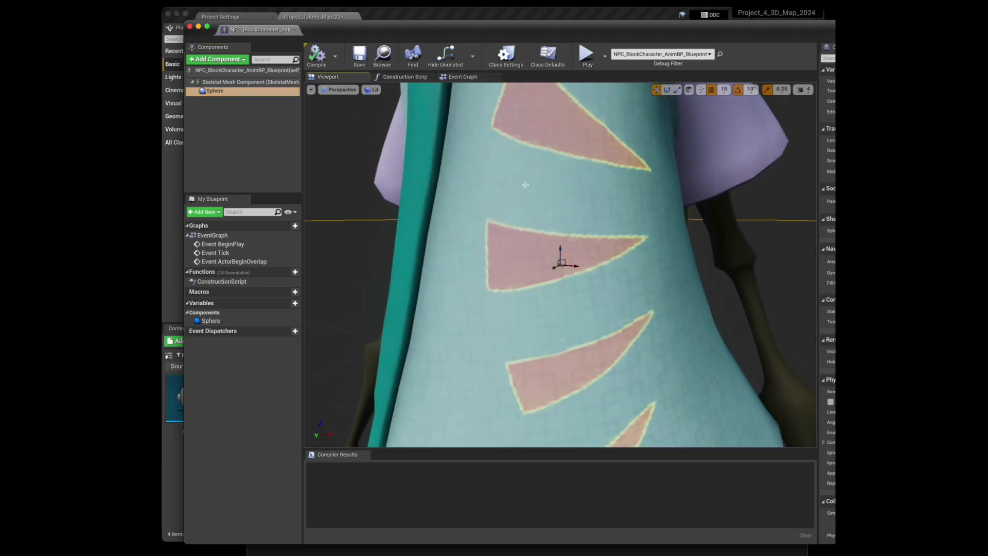
pyautogui.scroll(-3, 538, 220)
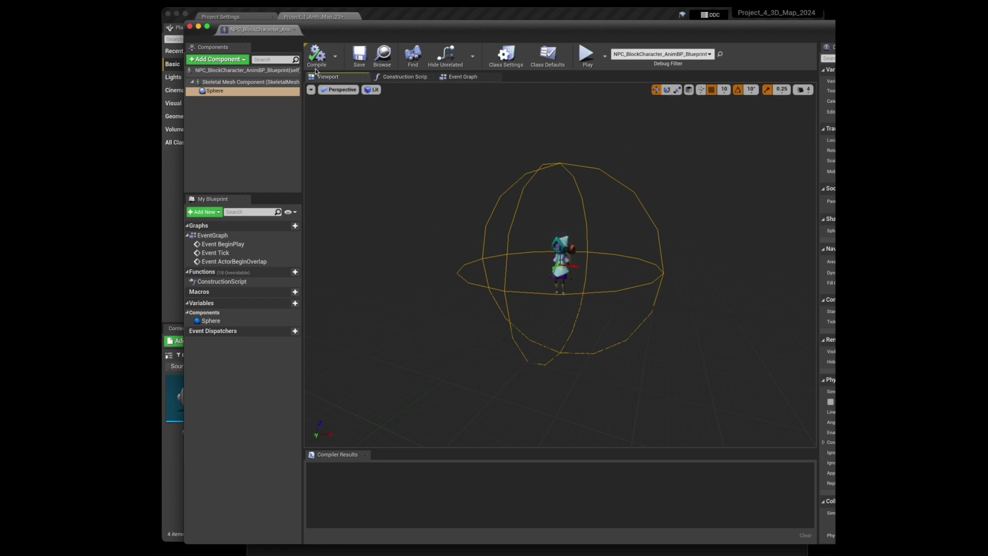
# Dock the NPC blueprint editor in the main window and return to the Project_1_Amb_Map level
pyautogui.moveTo(271, 29); pyautogui.dragTo(389, 20)
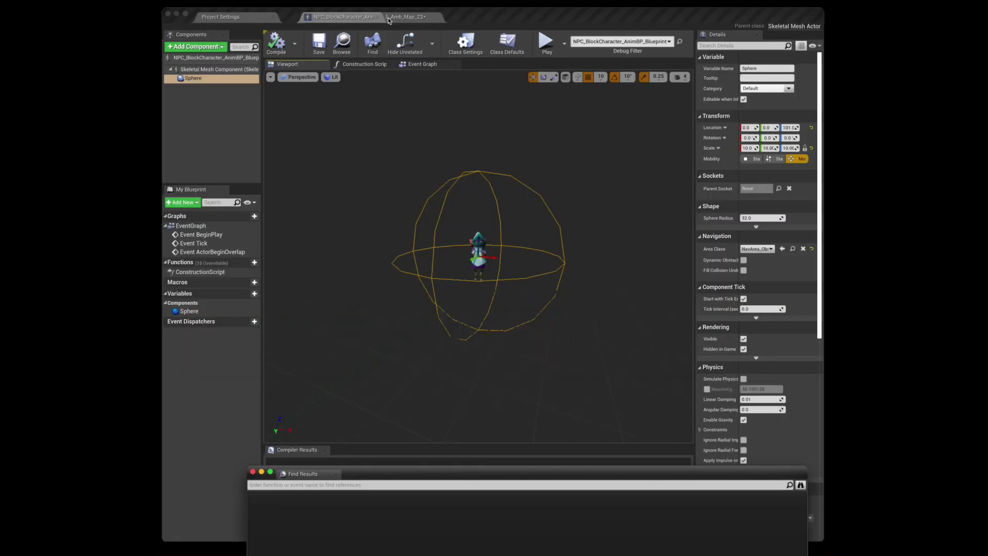
pyautogui.click(391, 17)
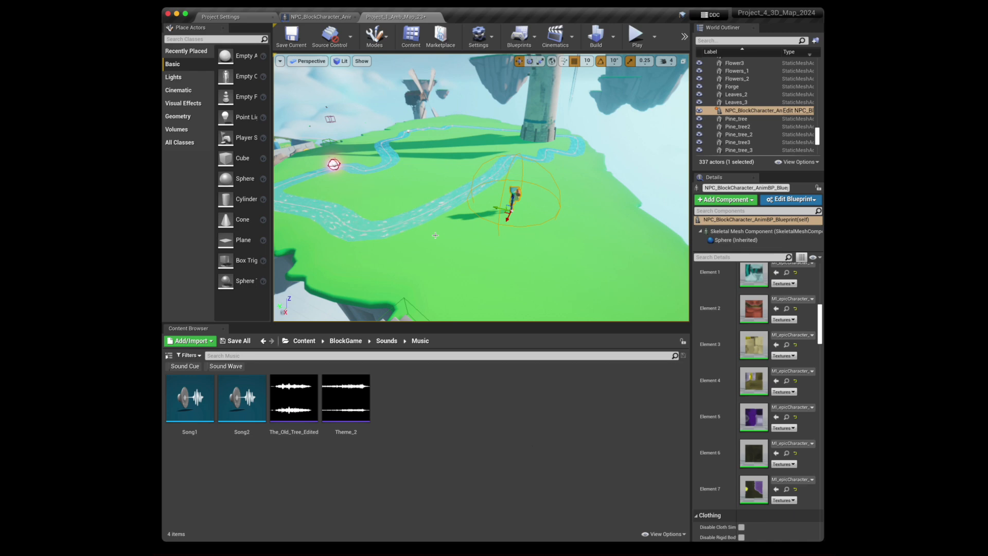
# Duplicate the NPC character with its overlap sphere and place the copy on the other side of the brook
pyautogui.scroll(5, 435, 235)
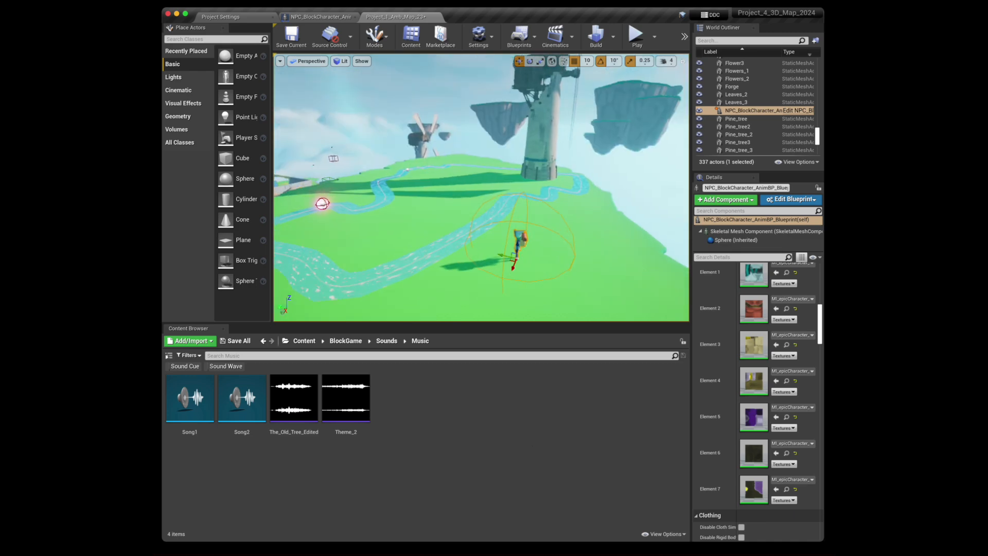
pyautogui.click(511, 217)
pyautogui.moveTo(511, 217); pyautogui.dragTo(497, 237, button='right')
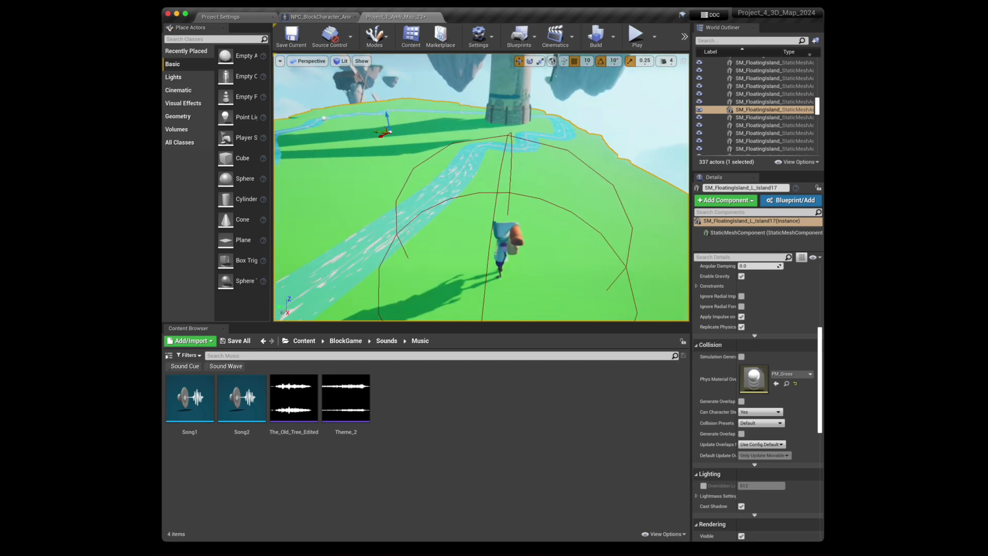
pyautogui.click(497, 237)
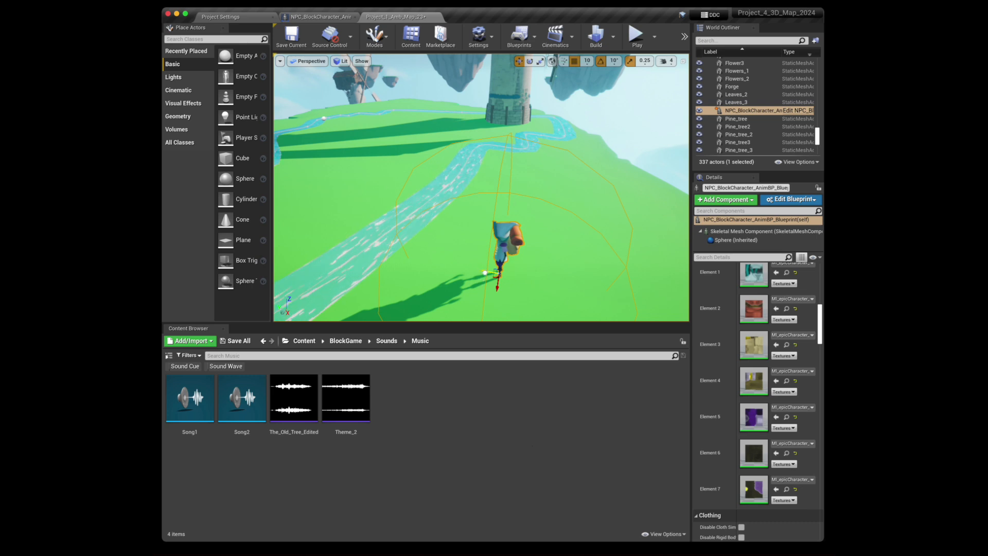
pyautogui.keyDown('alt'); pyautogui.moveTo(484, 272); pyautogui.dragTo(400, 262); pyautogui.keyUp('alt')
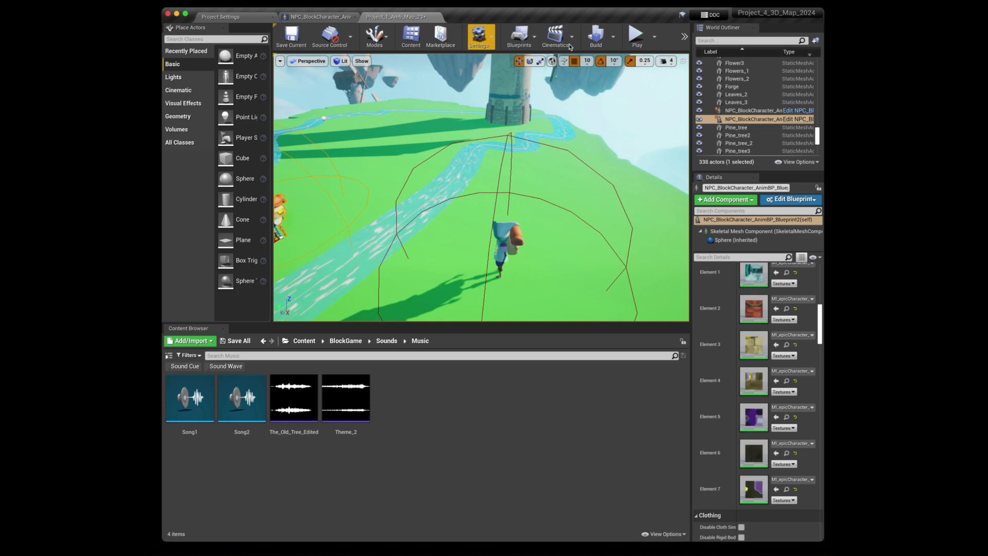
# Play the level from the grass near the NPCs, run past both characters to test their overlap sounds, and end the session
pyautogui.rightClick(577, 151)
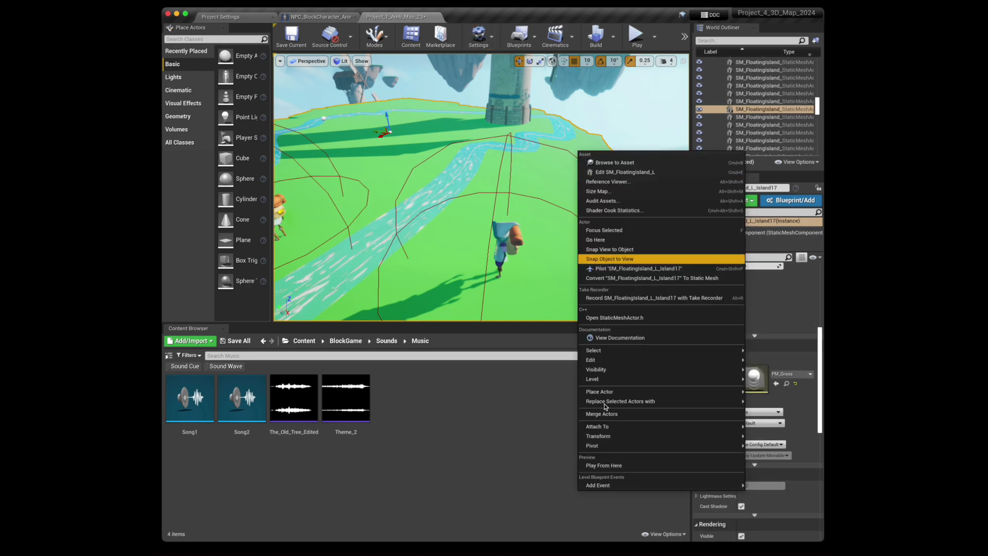
pyautogui.click(604, 465)
pyautogui.click(483, 191)
pyautogui.press('w')
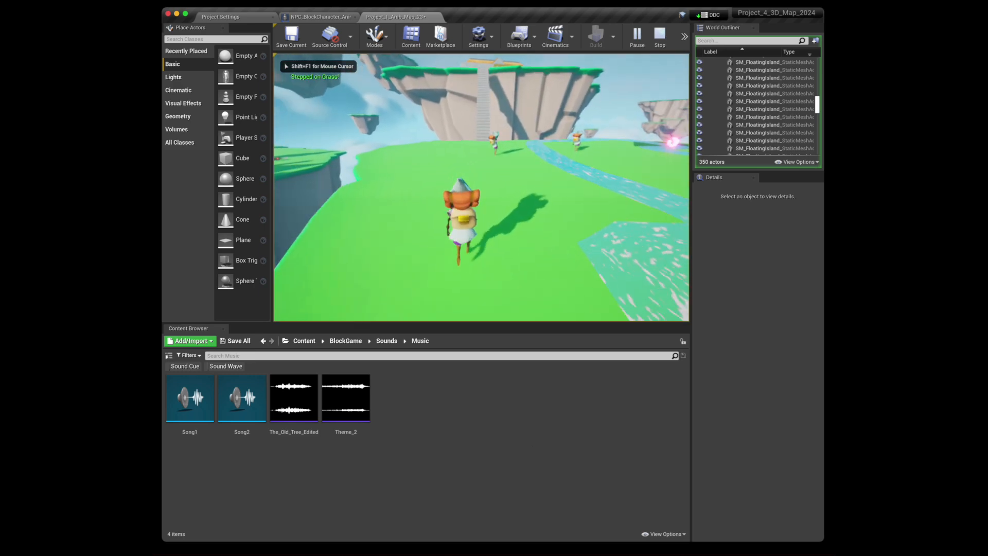
pyautogui.press('w')
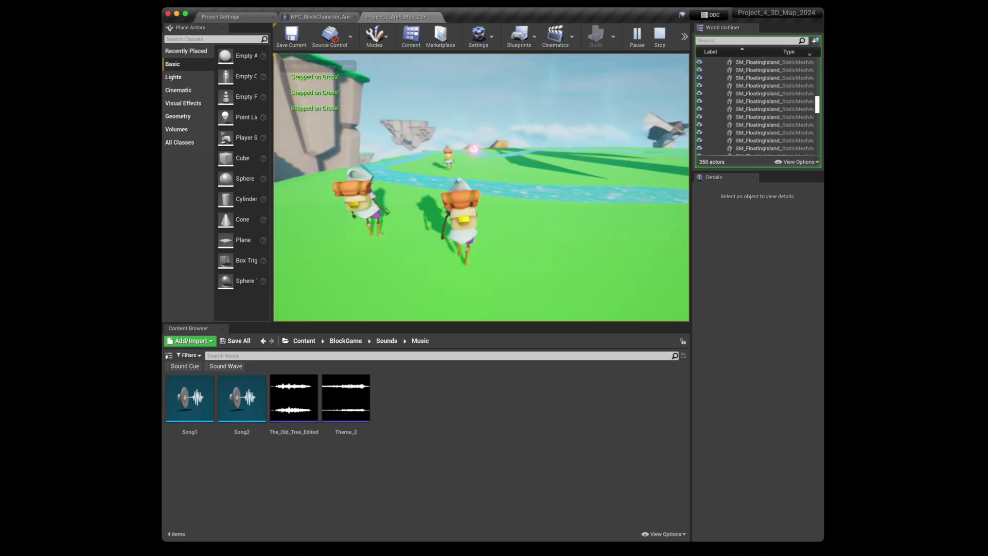
pyautogui.press('w')
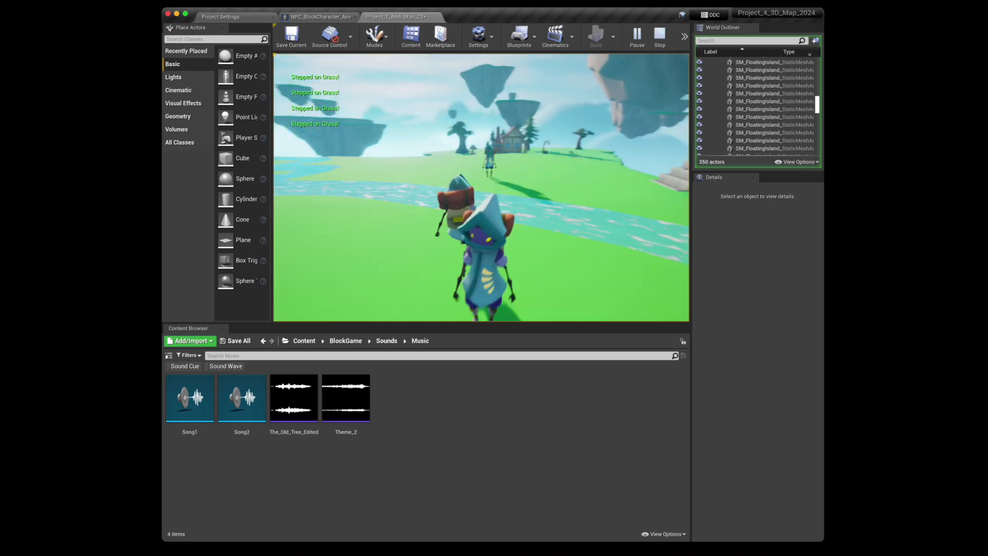
pyautogui.press('w')
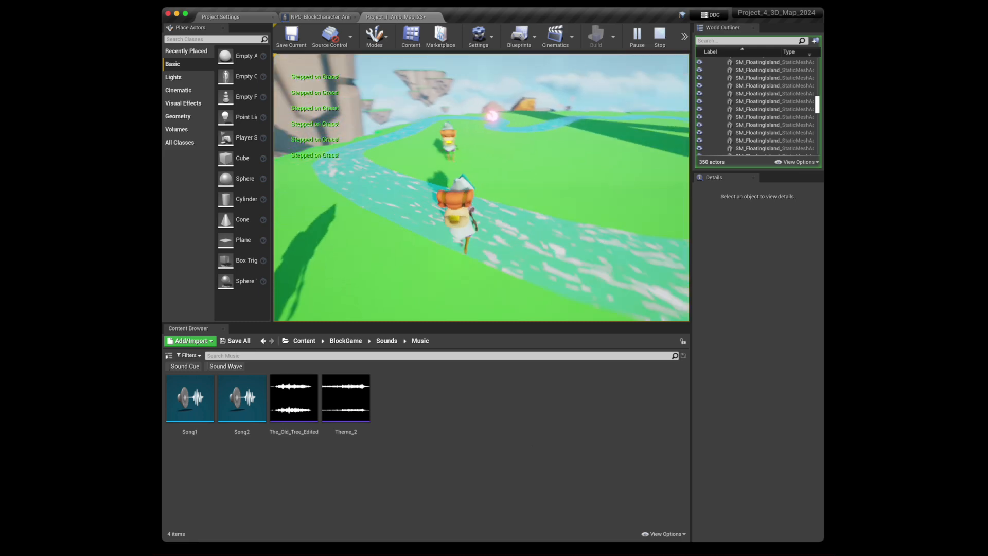
pyautogui.press('w')
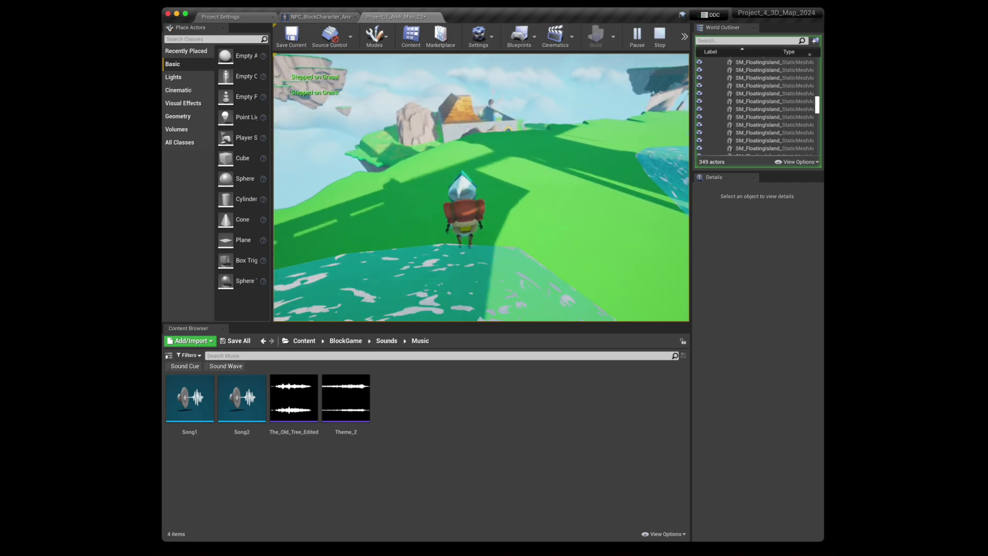
pyautogui.press('Escape')
# Examine the glowing pink orb and its surrounding sphere beside the brook
pyautogui.click(374, 172)
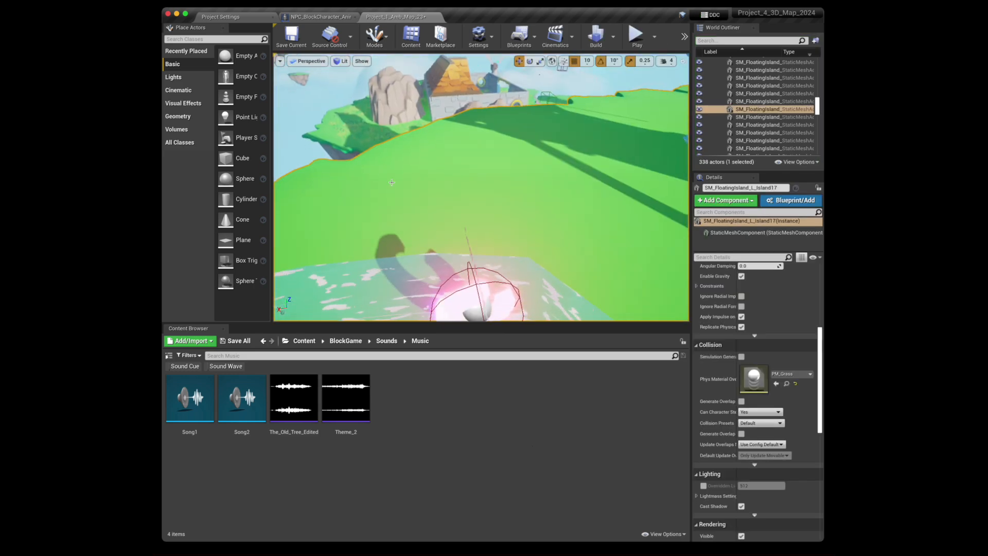
pyautogui.moveTo(373, 171); pyautogui.dragTo(479, 235, button='right')
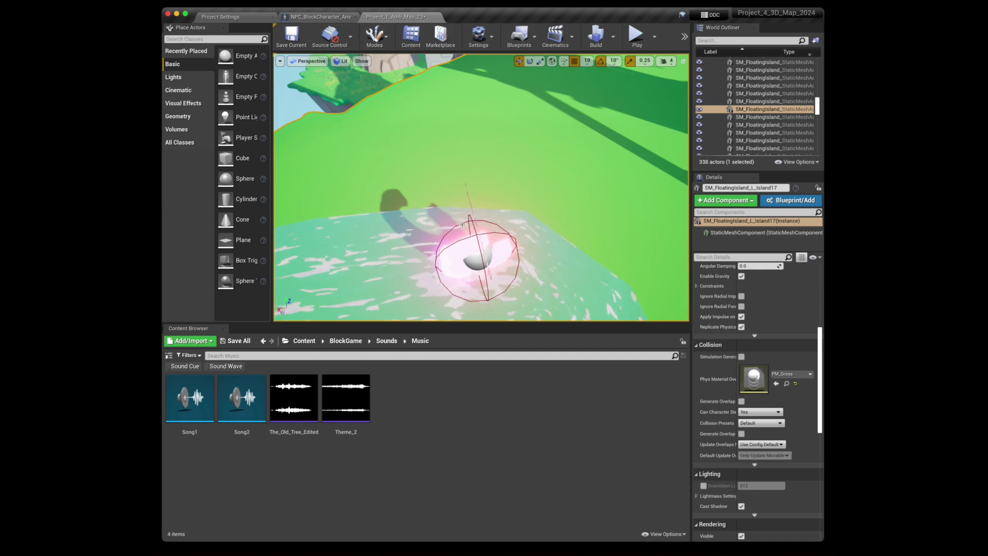
pyautogui.moveTo(462, 225); pyautogui.dragTo(457, 203, button='right')
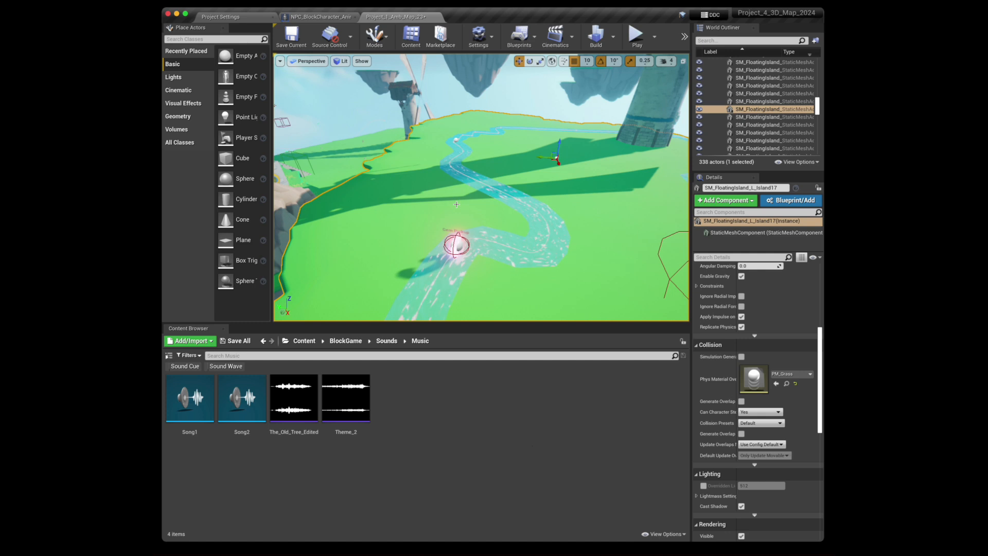
# Select BP_RiverSpline and examine the full course of its spline and its sound radius around the island
pyautogui.click(456, 140)
pyautogui.moveTo(567, 205); pyautogui.dragTo(565, 207, button='right')
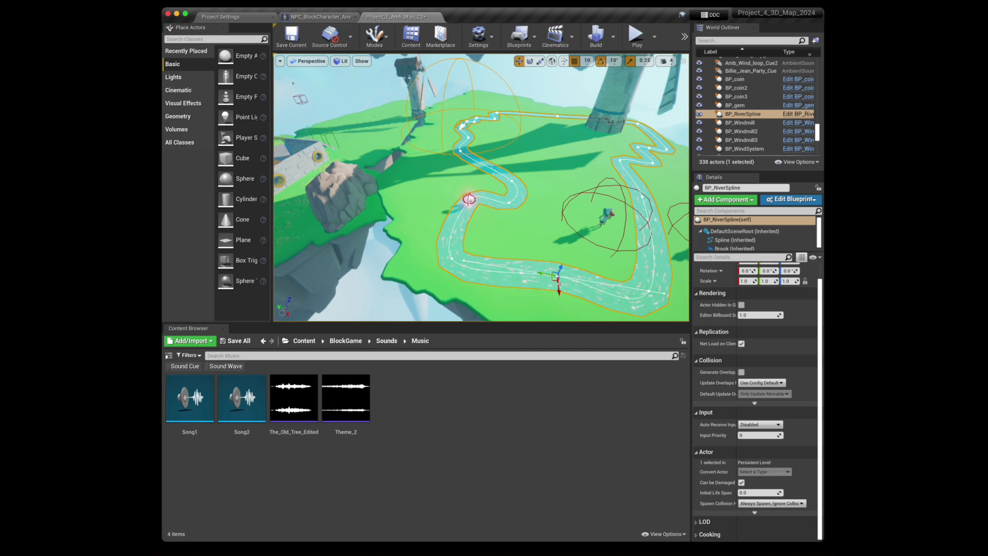
pyautogui.moveTo(550, 238); pyautogui.dragTo(558, 297)
pyautogui.moveTo(539, 240)
pyautogui.mouseDown(button='right')
pyautogui.moveTo(530, 211)
pyautogui.moveTo(539, 240)
pyautogui.mouseUp(button='right')
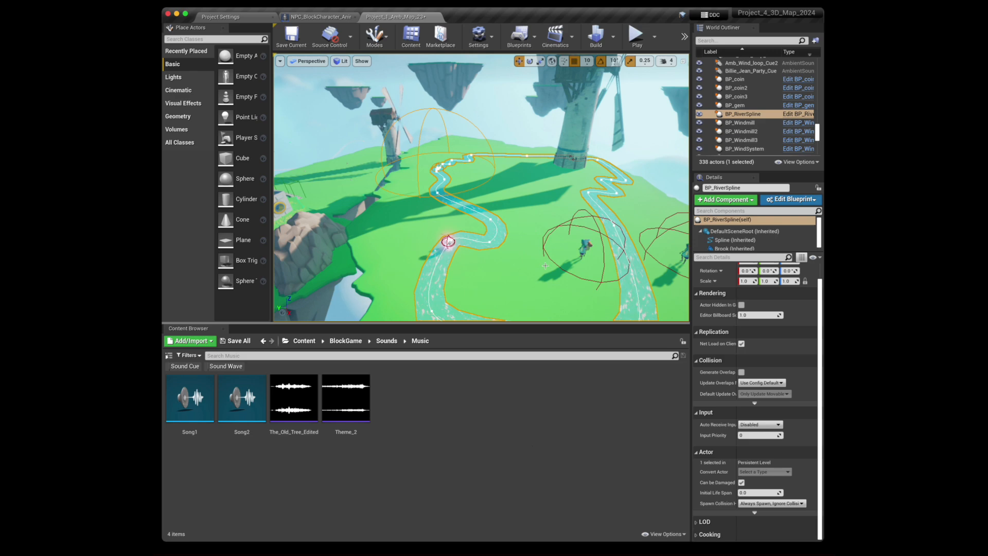
# Inspect the TriggerVolume at the stone stairs and the attenuation spheres of Amb_Wind_loop_Cue2 on the grass
pyautogui.moveTo(582, 163); pyautogui.dragTo(492, 183, button='right')
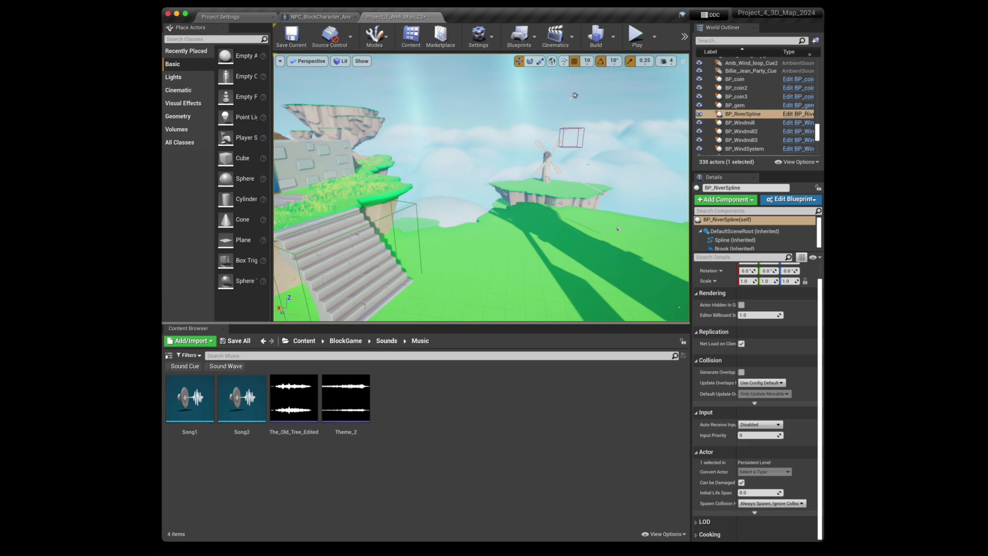
pyautogui.click(418, 225)
pyautogui.moveTo(418, 225); pyautogui.dragTo(486, 207, button='right')
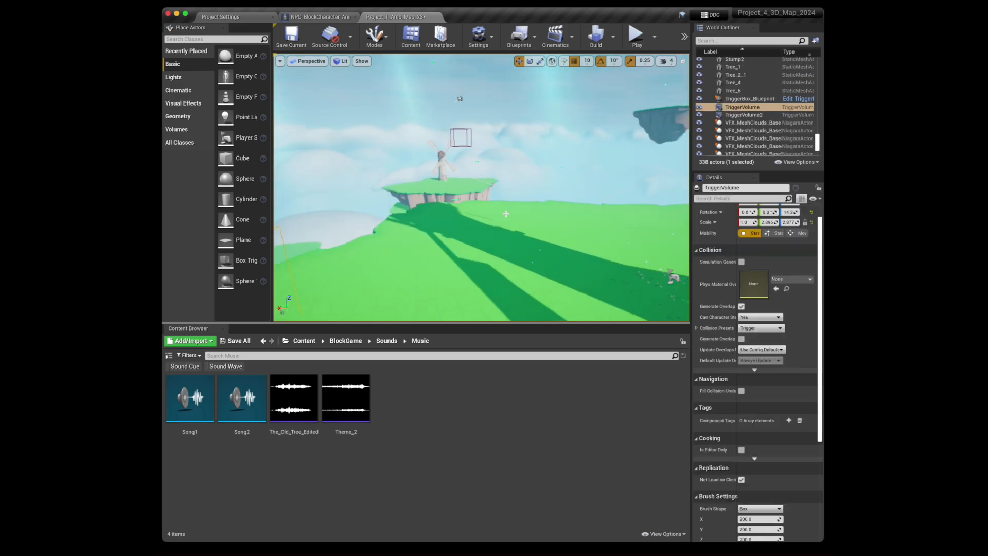
pyautogui.click(506, 213)
pyautogui.moveTo(504, 211)
pyautogui.mouseDown(button='right')
pyautogui.moveTo(535, 210)
pyautogui.moveTo(503, 208)
pyautogui.mouseUp(button='right')
pyautogui.press('f')
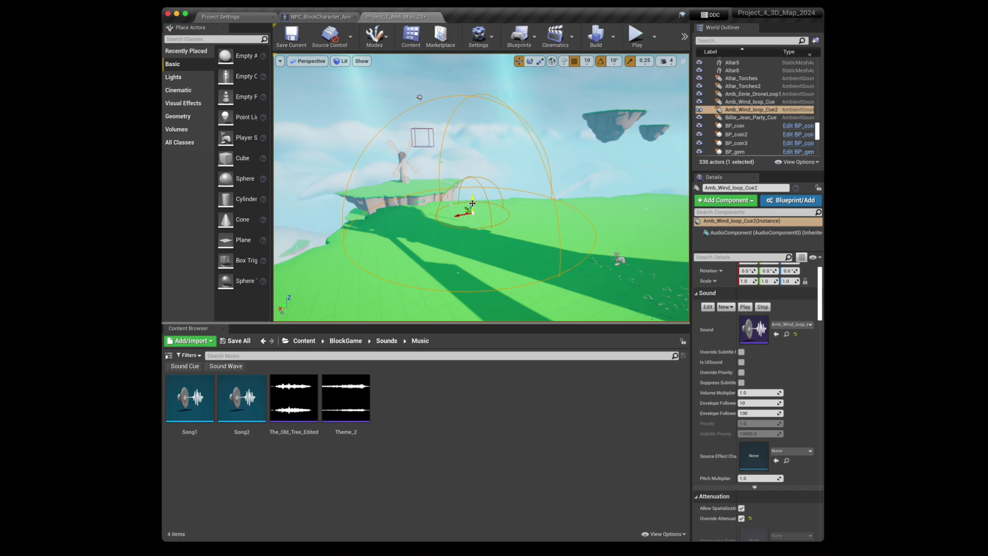
pyautogui.moveTo(473, 202); pyautogui.dragTo(432, 203, button='right')
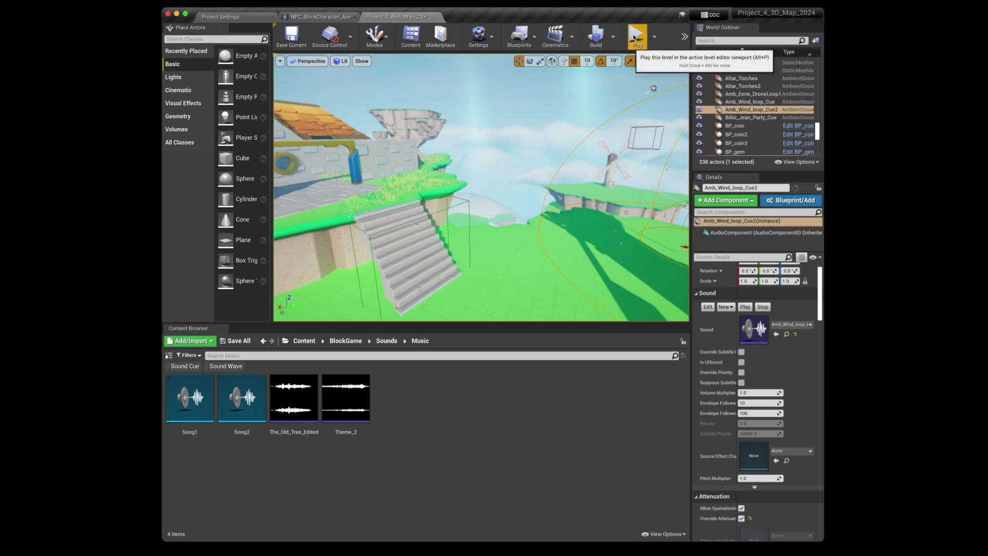
# Play the level, run across the grass to the island's cliff edge to hear the wind ambience, and end the session
pyautogui.click(634, 38)
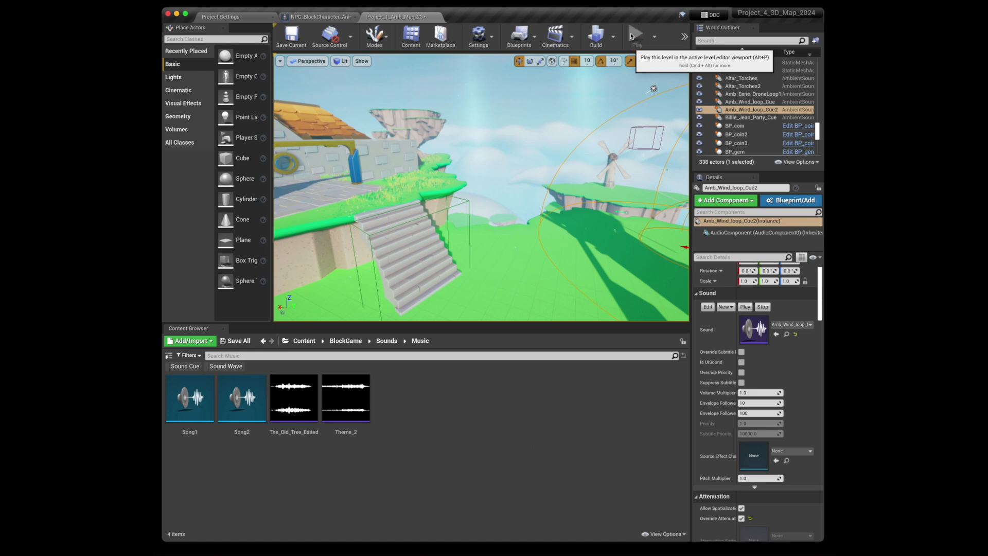
pyautogui.click(588, 184)
pyautogui.press('w')
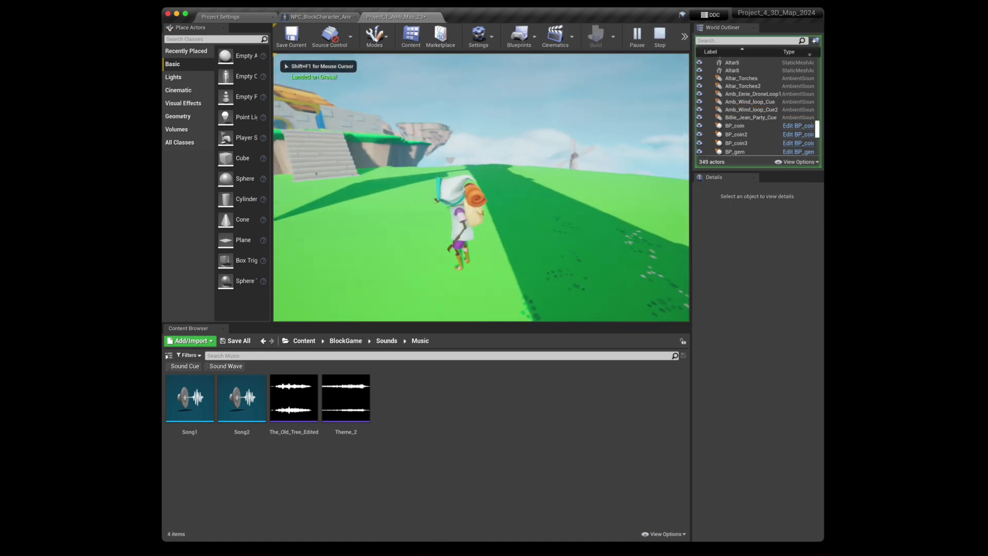
pyautogui.press('w')
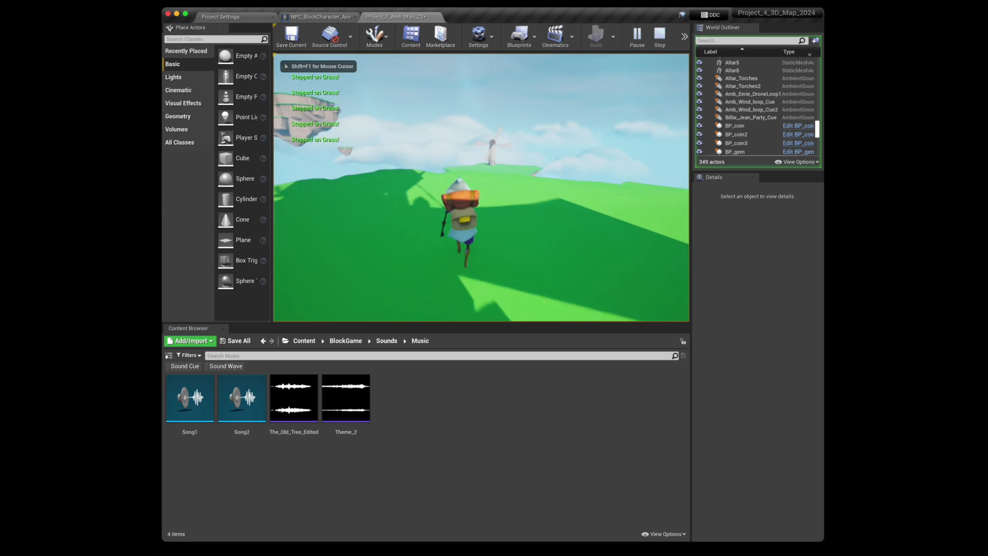
pyautogui.press('w')
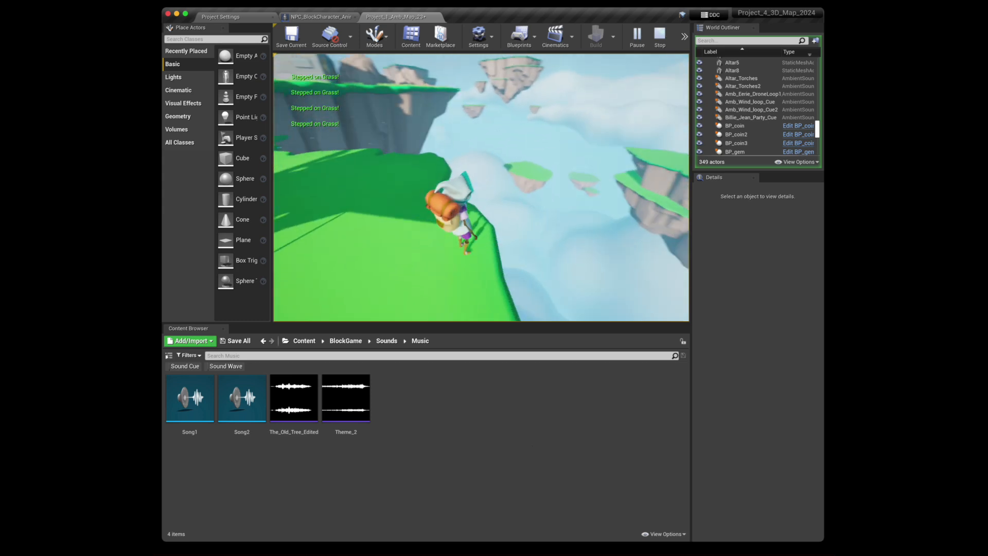
pyautogui.press('w')
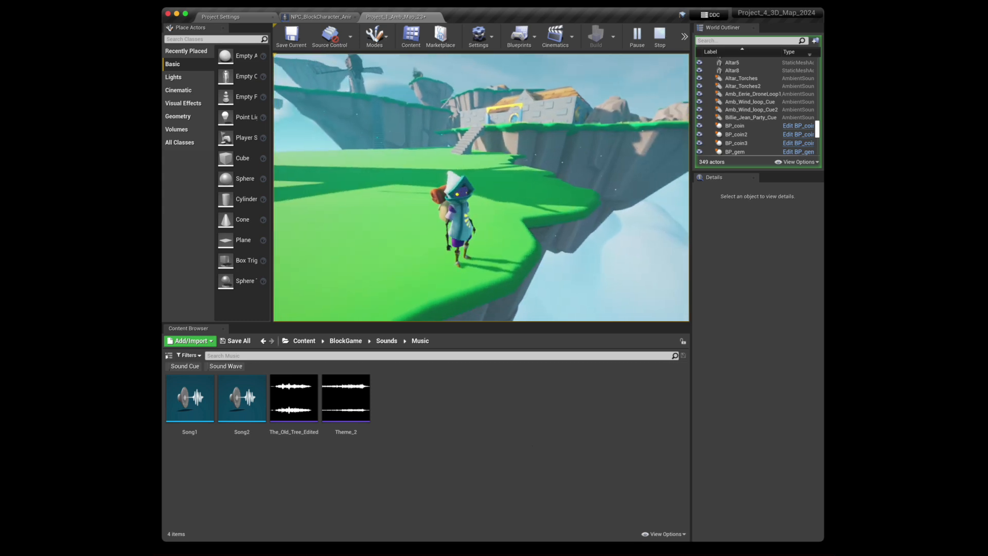
pyautogui.press('Escape')
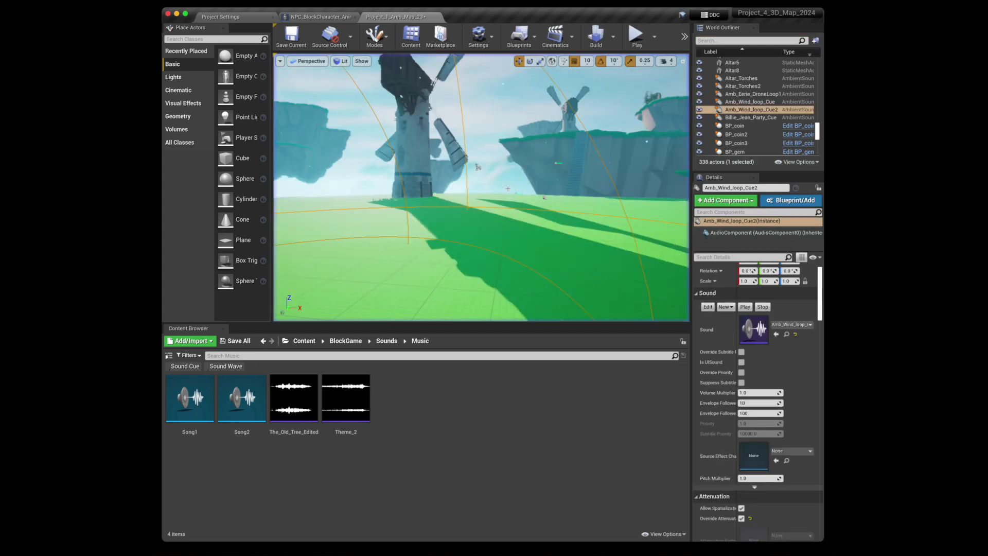
# Look around from inside the attenuation spheres of Amb_Wind_loop_Cue2, taking in the windmills, stone stairs and trigger volume
pyautogui.moveTo(508, 188)
pyautogui.mouseDown(button='right')
pyautogui.moveTo(508, 174)
pyautogui.moveTo(509, 189)
pyautogui.mouseUp(button='right')
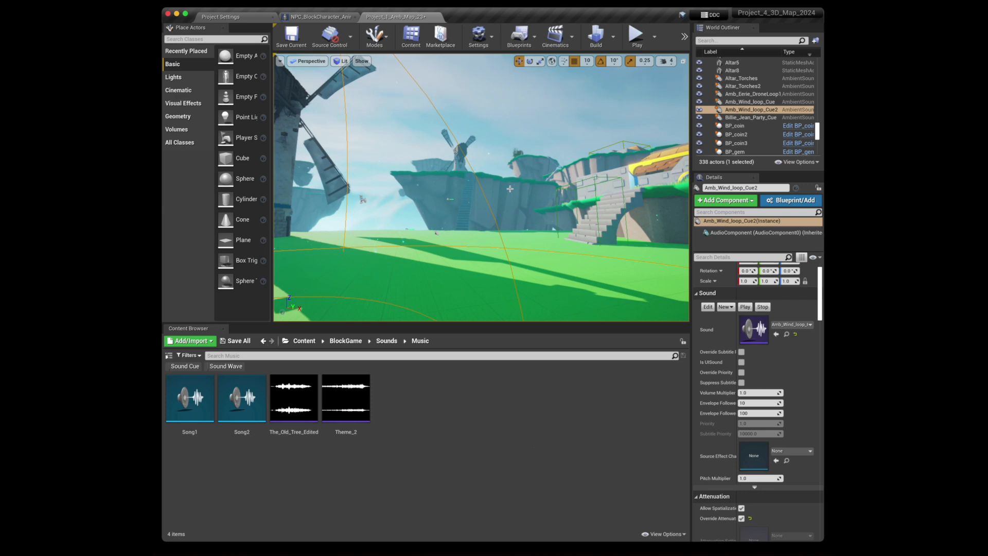
pyautogui.moveTo(510, 188); pyautogui.dragTo(509, 188, button='right')
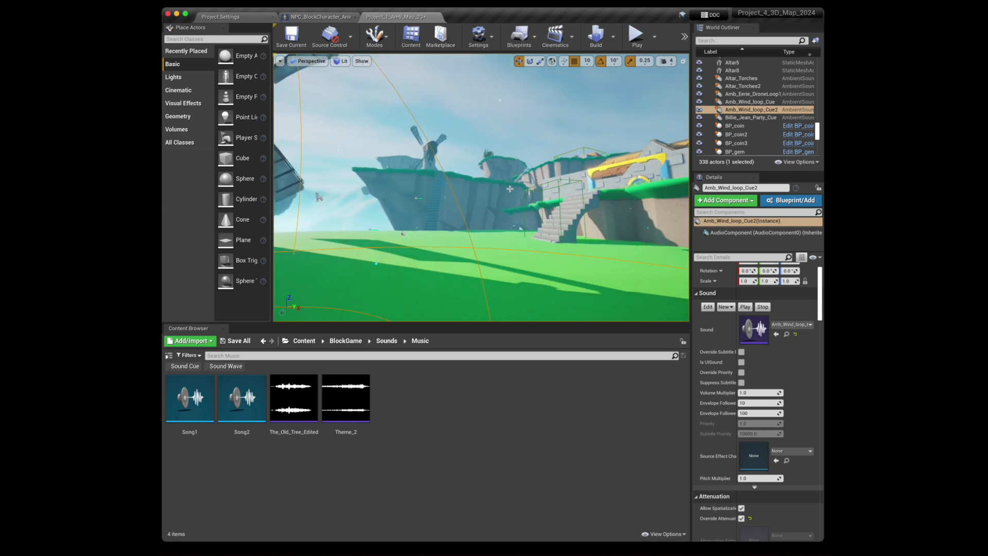
pyautogui.moveTo(510, 189); pyautogui.dragTo(423, 154, button='right')
pyautogui.moveTo(562, 202); pyautogui.dragTo(564, 201, button='right')
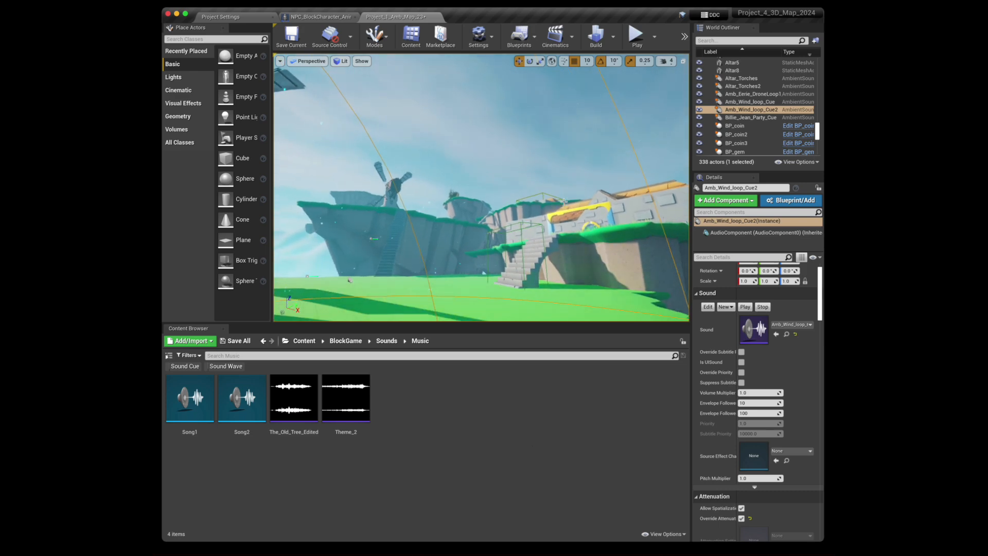
pyautogui.moveTo(564, 201); pyautogui.dragTo(567, 203, button='right')
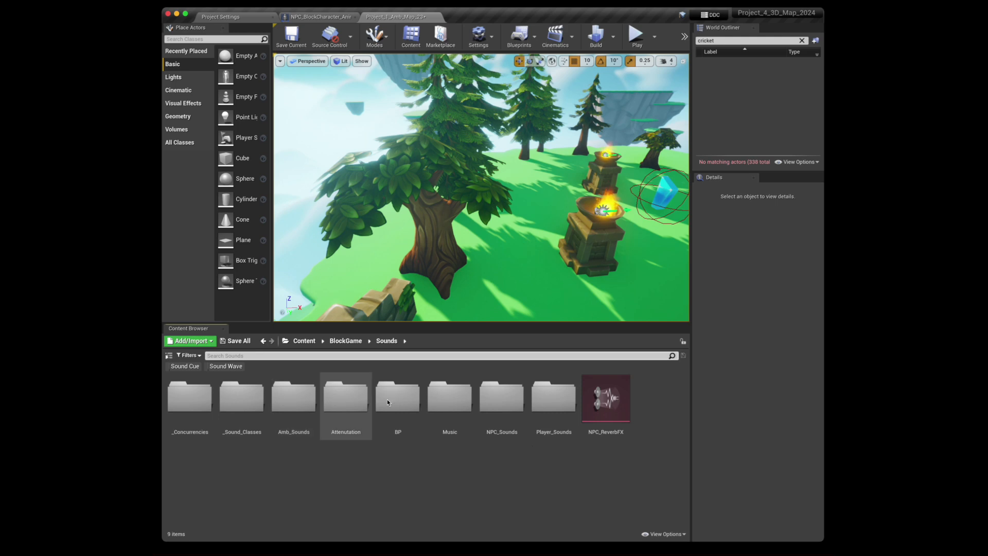
# Place Random_Cricket_Sound from the Amb_Sounds folder on the grass between the large tree and the torch pedestals
pyautogui.doubleClick(295, 407)
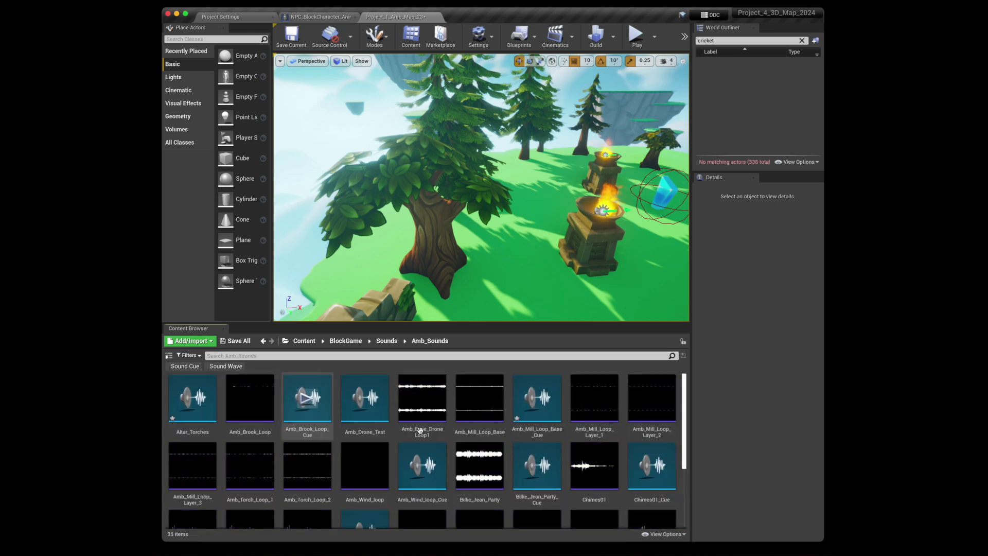
pyautogui.scroll(-2, 397, 419)
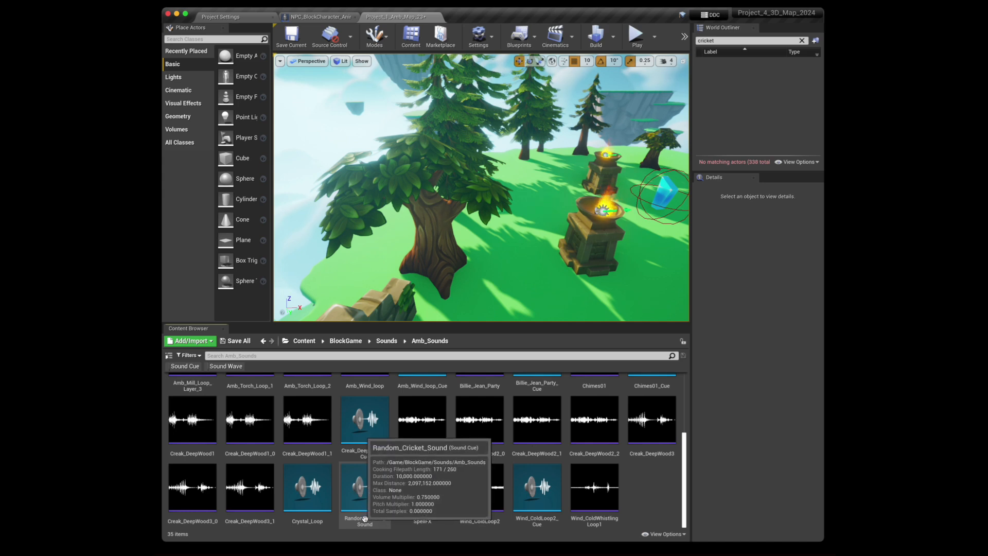
pyautogui.moveTo(365, 518); pyautogui.dragTo(488, 251)
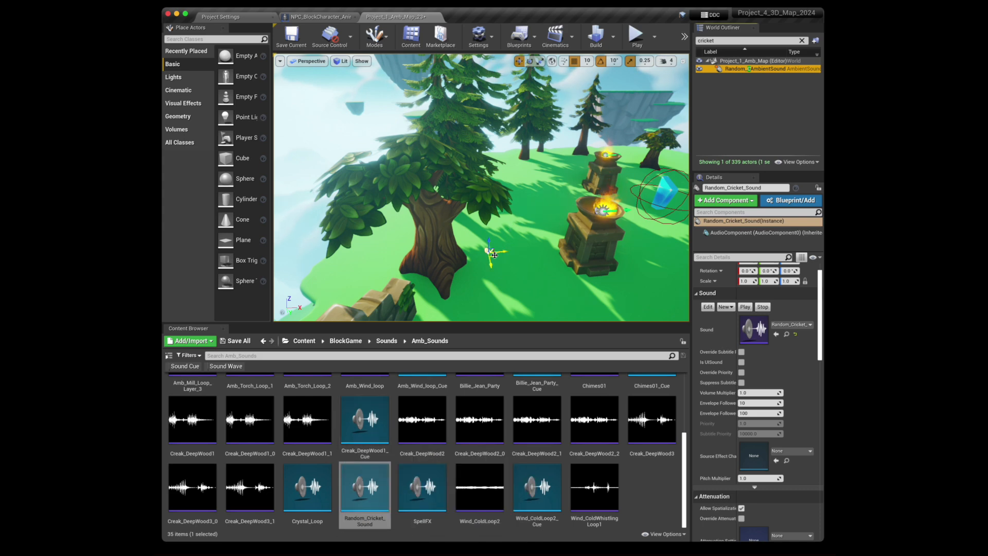
# Open the Random_Cricket_Sound cue and review its node chain from the wave players to the output
pyautogui.doubleClick(364, 488)
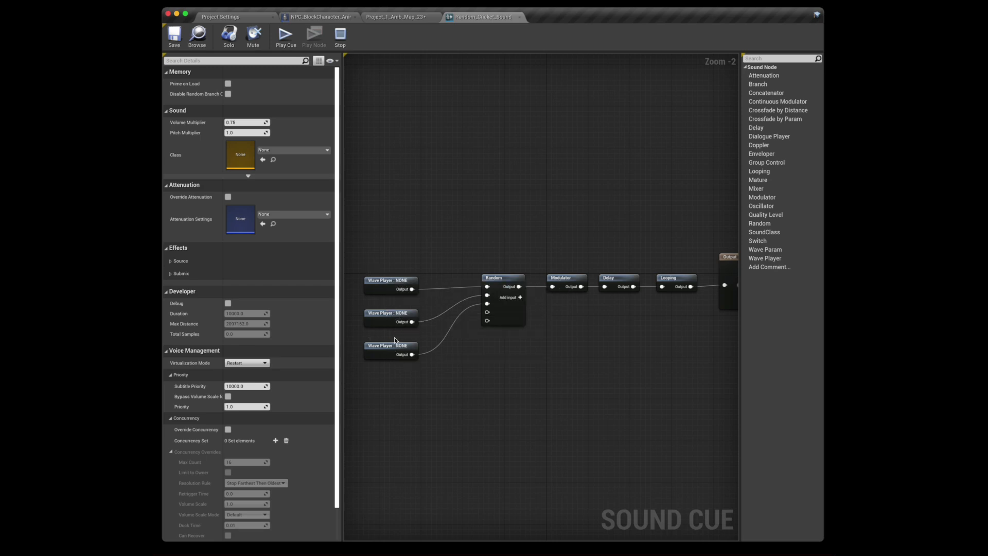
pyautogui.hscroll(2, 436, 334)
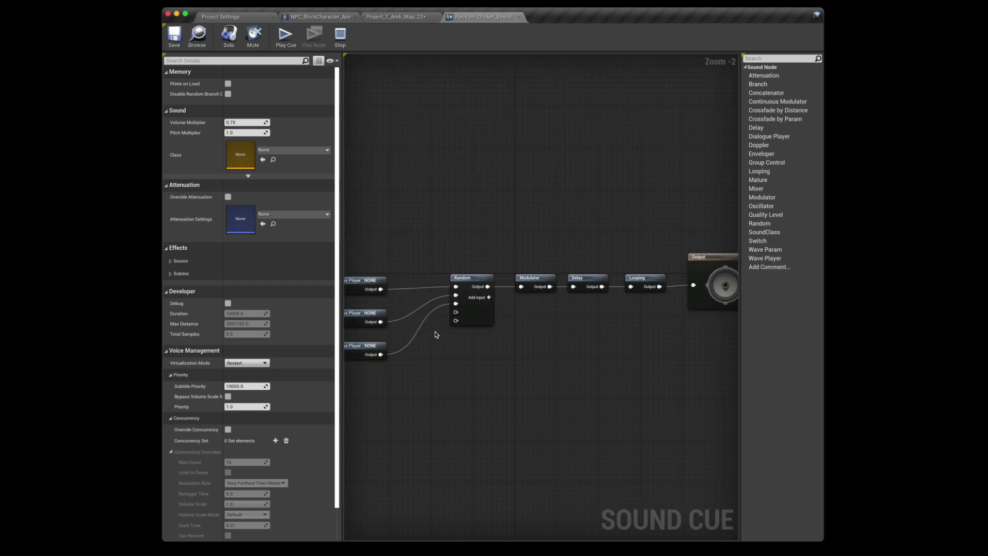
pyautogui.hscroll(-3, 435, 334)
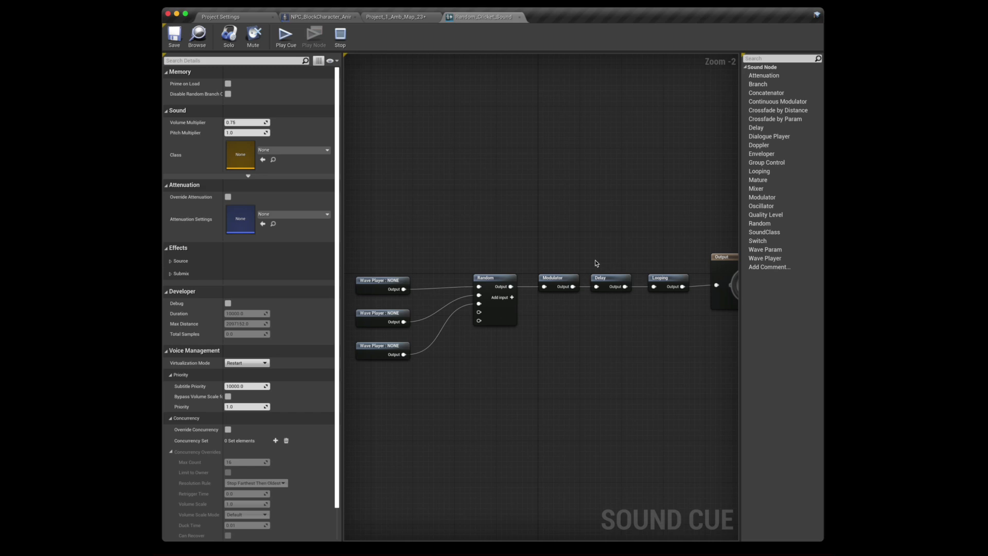
# Review the Delay node's minimum and maximum and the Looping node, and select all the nodes that feed Looping
pyautogui.click(598, 288)
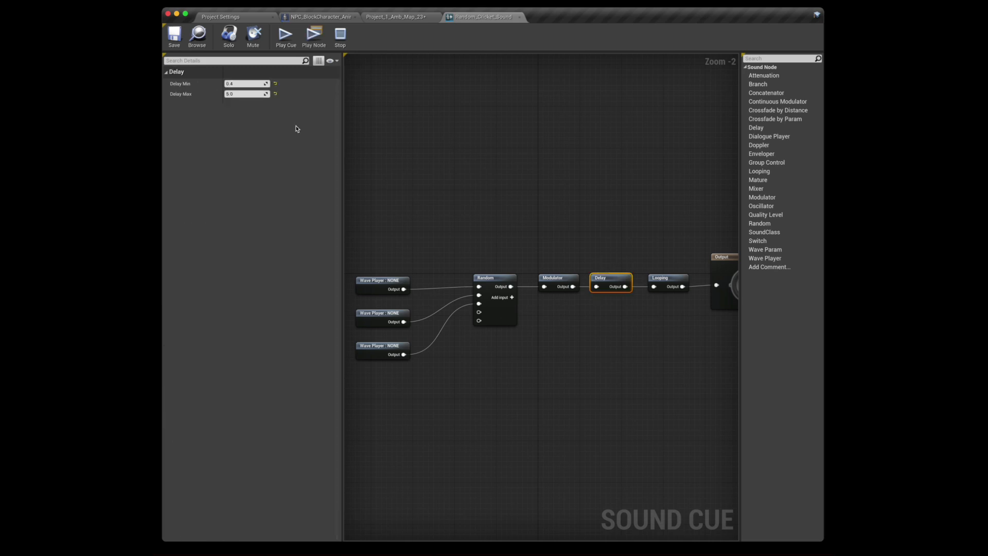
pyautogui.click(237, 94)
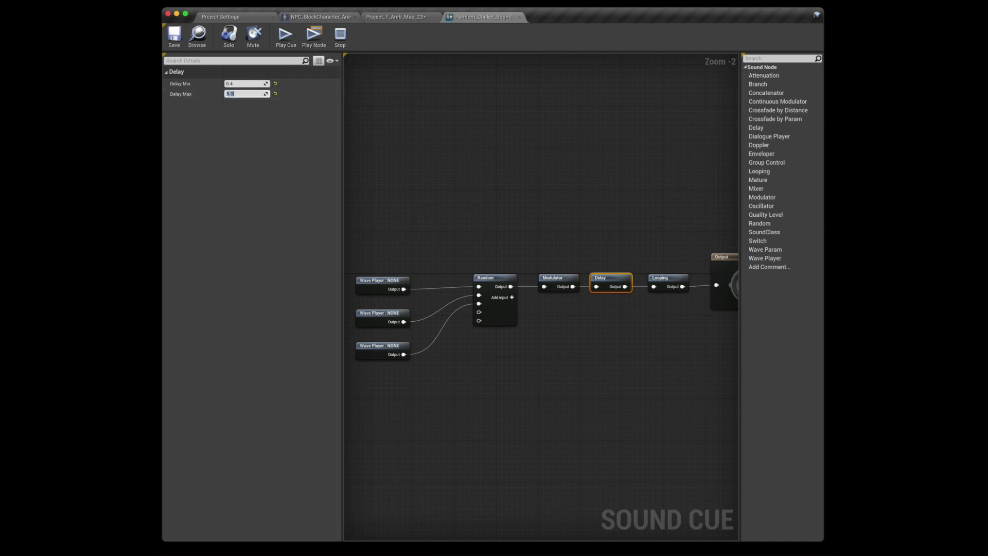
pyautogui.press('Return')
pyautogui.click(638, 201)
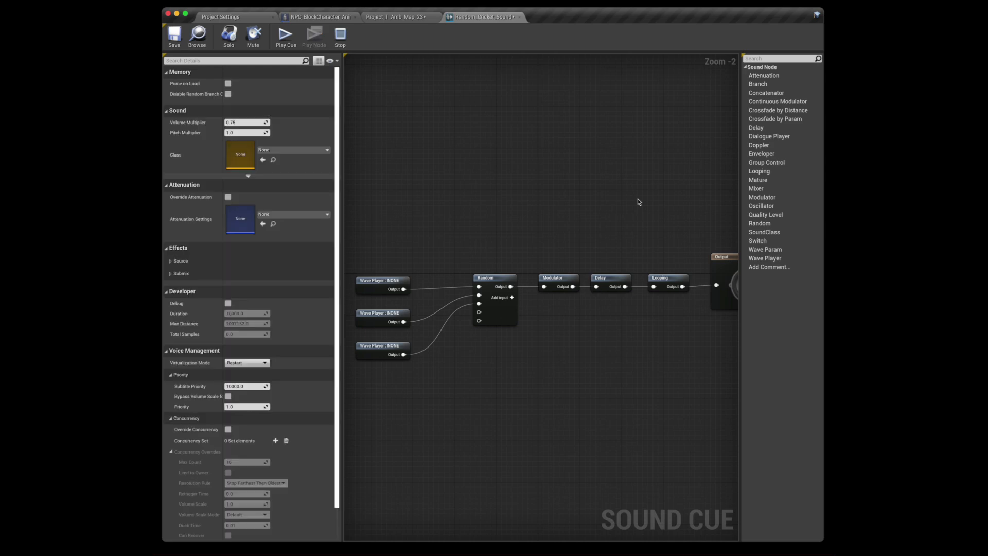
pyautogui.click(663, 279)
pyautogui.moveTo(608, 243); pyautogui.dragTo(396, 429)
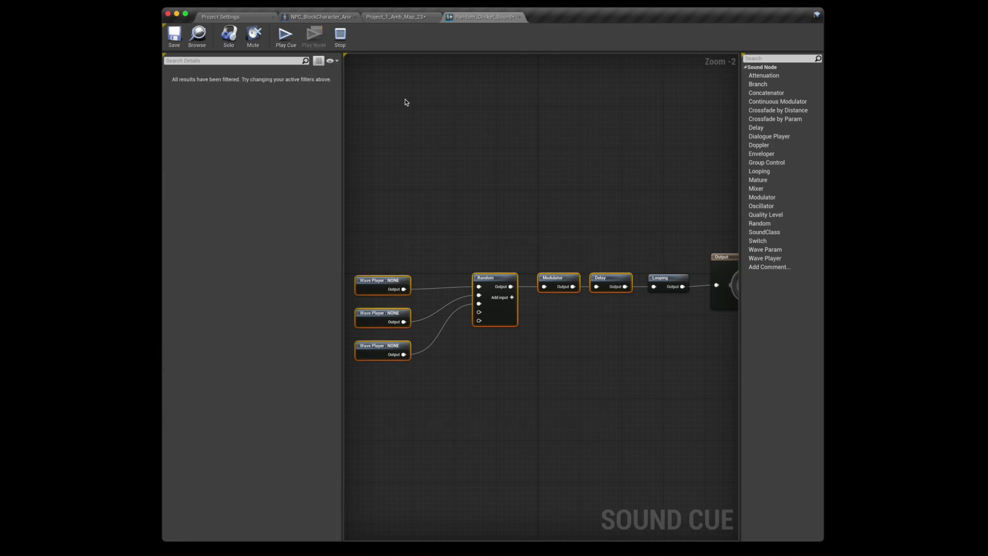
# Return to the level map, find the grunt sound waves in the Player_Sounds folder and audition the Male_Climb_Grunt variations
pyautogui.click(405, 17)
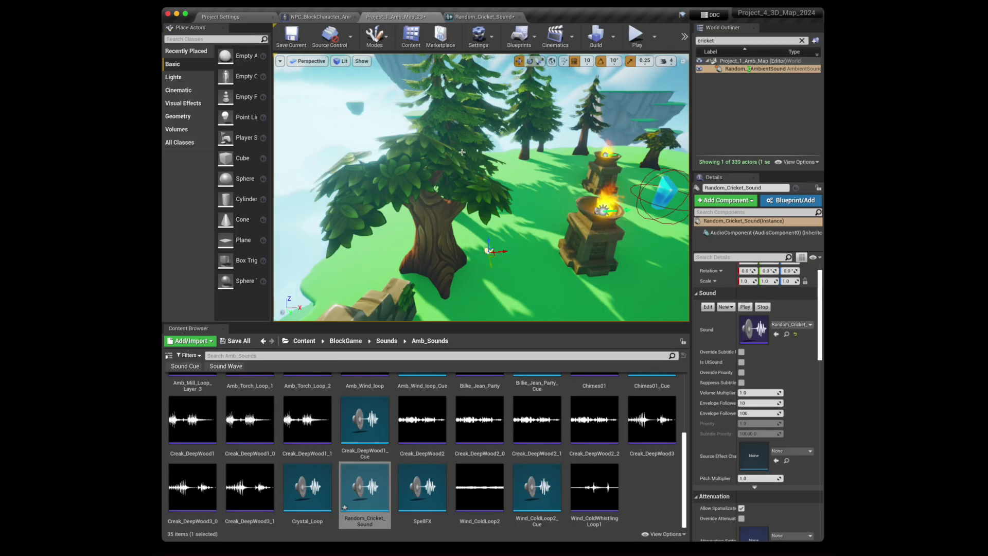
pyautogui.press('f')
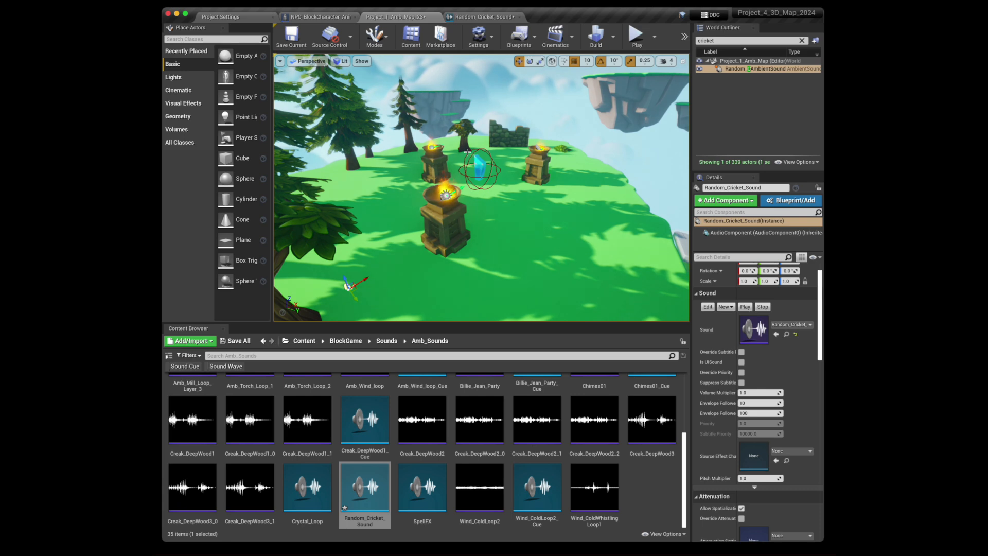
pyautogui.click(263, 341)
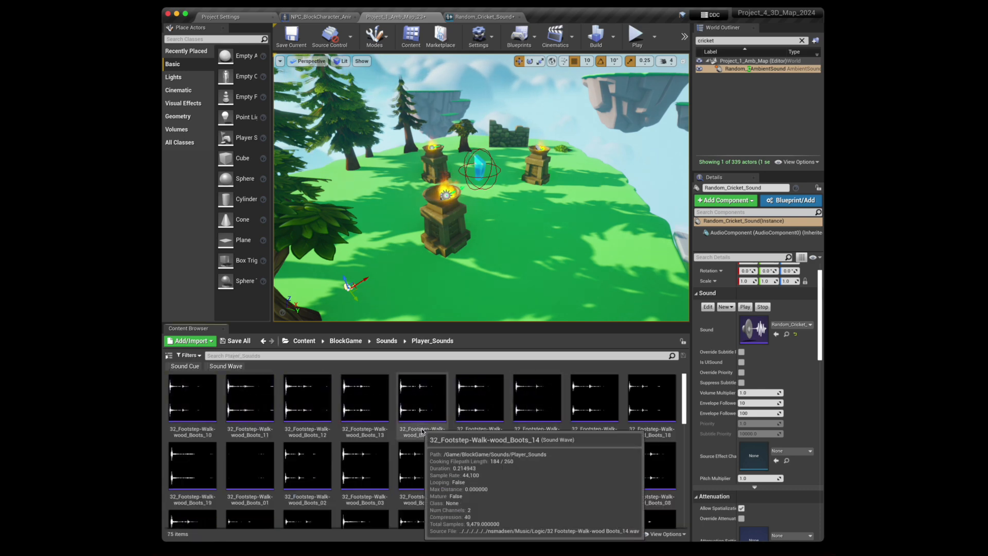
pyautogui.scroll(-10, 421, 430)
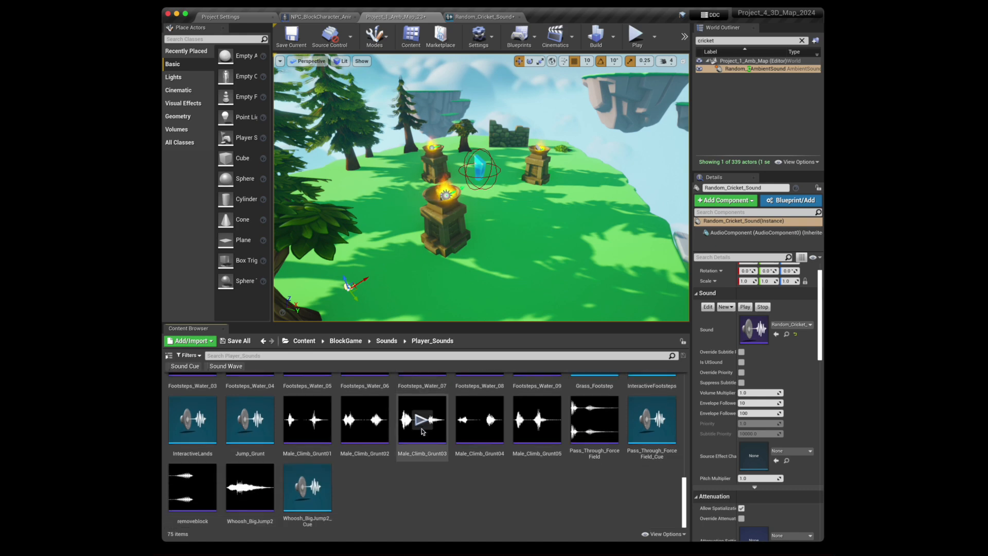
pyautogui.moveTo(344, 454)
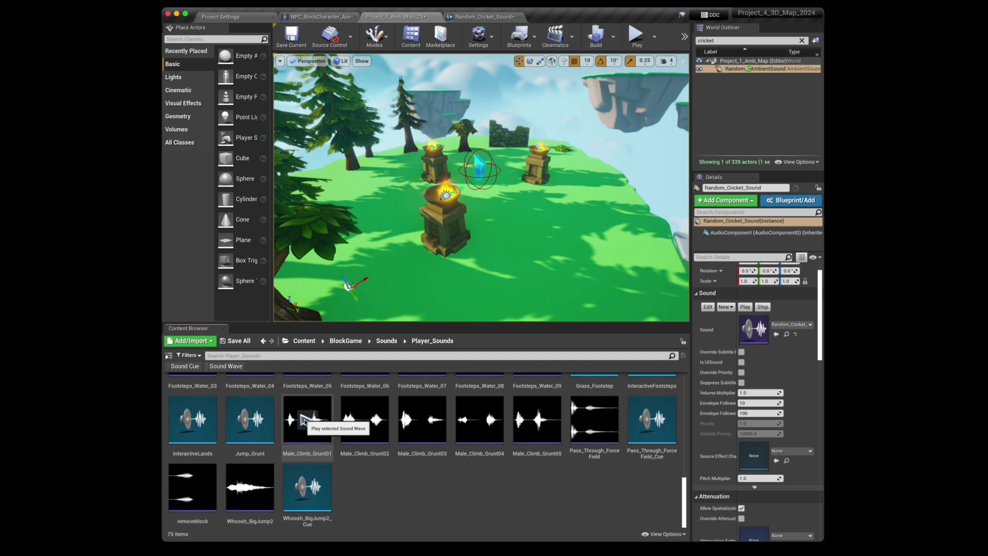
pyautogui.click(365, 419)
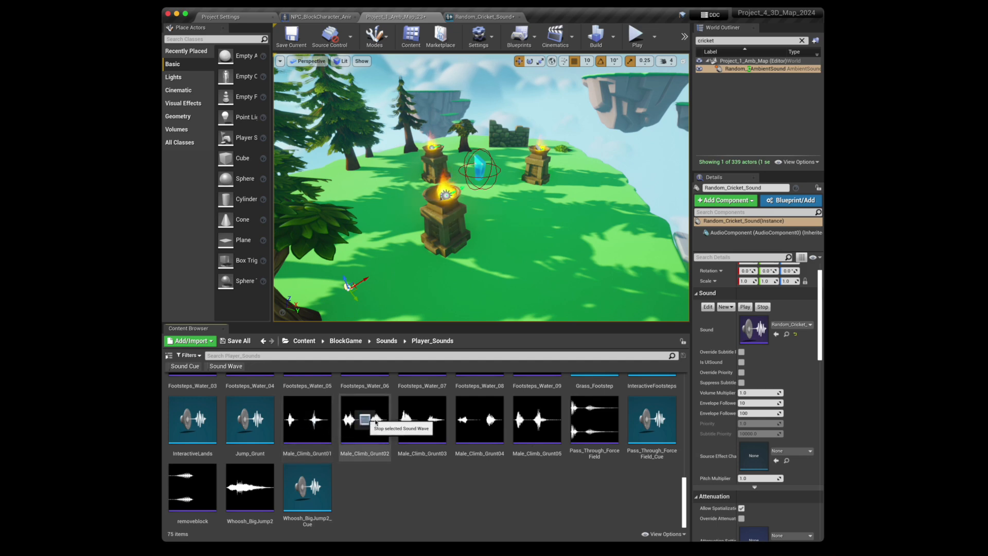
pyautogui.click(423, 419)
pyautogui.click(479, 420)
pyautogui.click(536, 420)
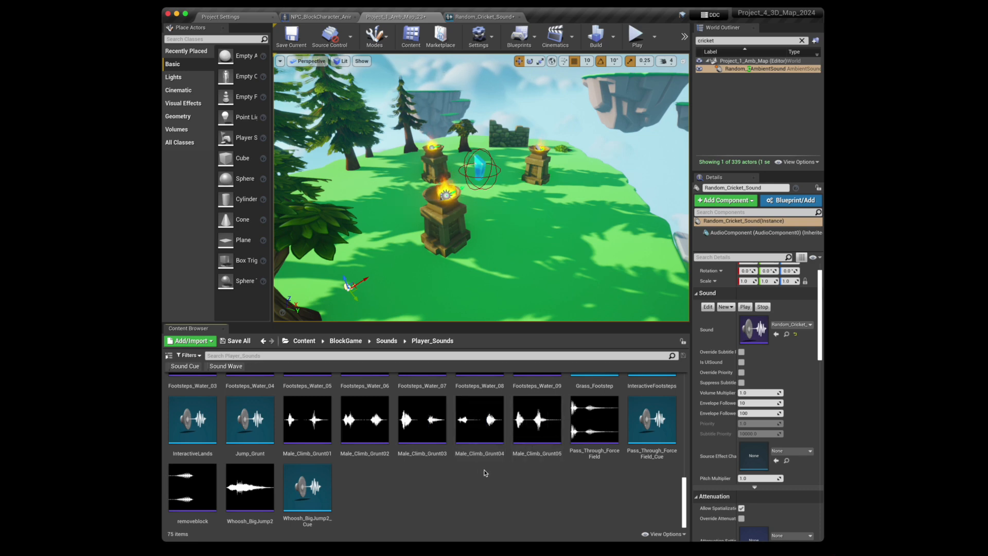
# Open the Jump_Grunt cue, check the Modulator's pitch and volume ranges, and play the cue several times to hear its variations
pyautogui.doubleClick(243, 429)
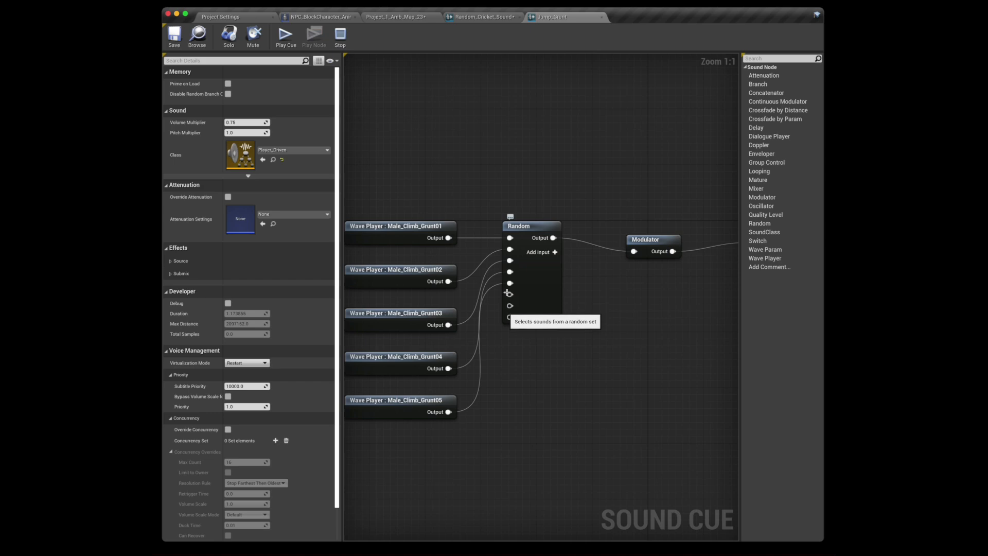
pyautogui.click(649, 243)
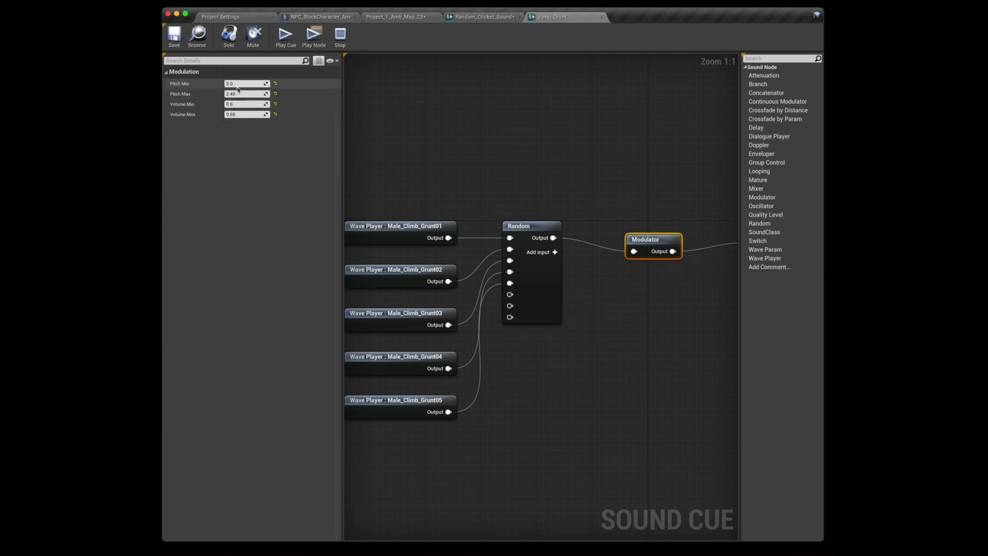
pyautogui.click(282, 35)
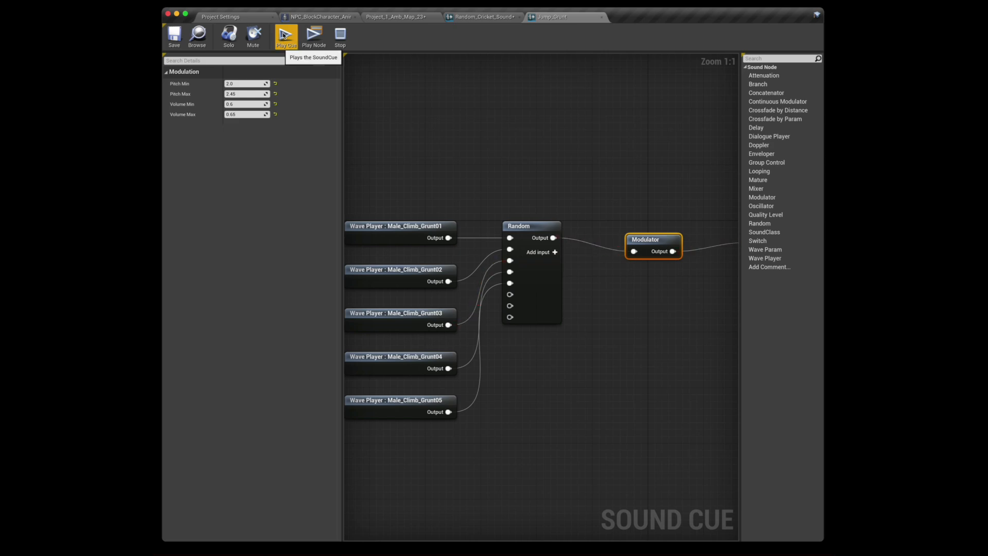
pyautogui.click(282, 34)
pyautogui.click(282, 34)
pyautogui.click(282, 35)
# Align Jump_Grunt's Modulator with the Random node's output, move the Output node closer to it, and return to the level map
pyautogui.scroll(-2, 479, 129)
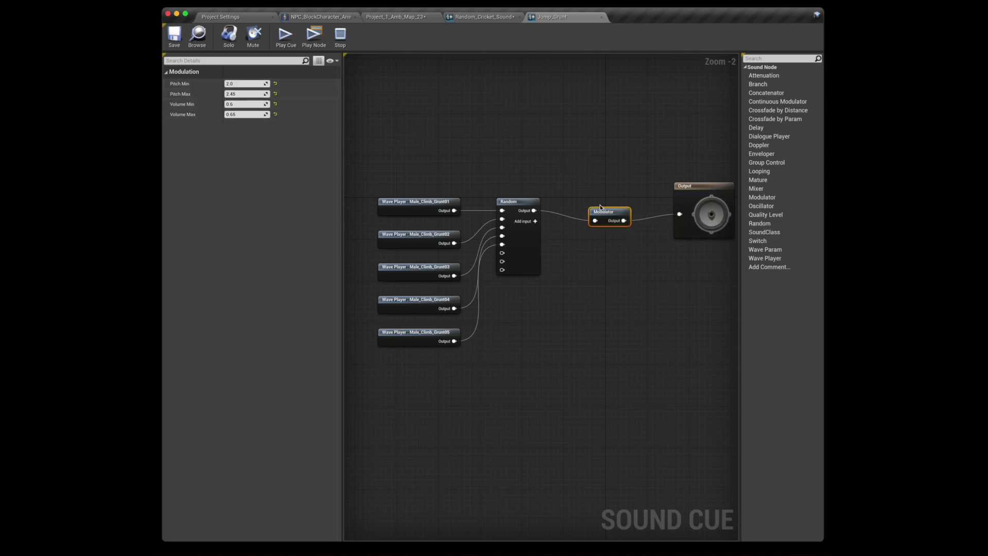
pyautogui.moveTo(600, 207); pyautogui.dragTo(574, 197)
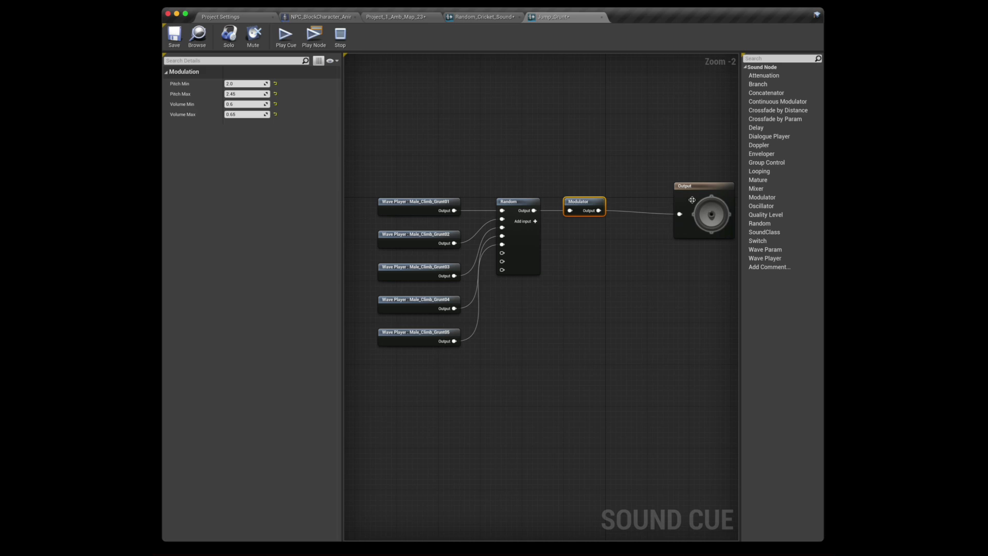
pyautogui.moveTo(692, 199); pyautogui.dragTo(639, 194)
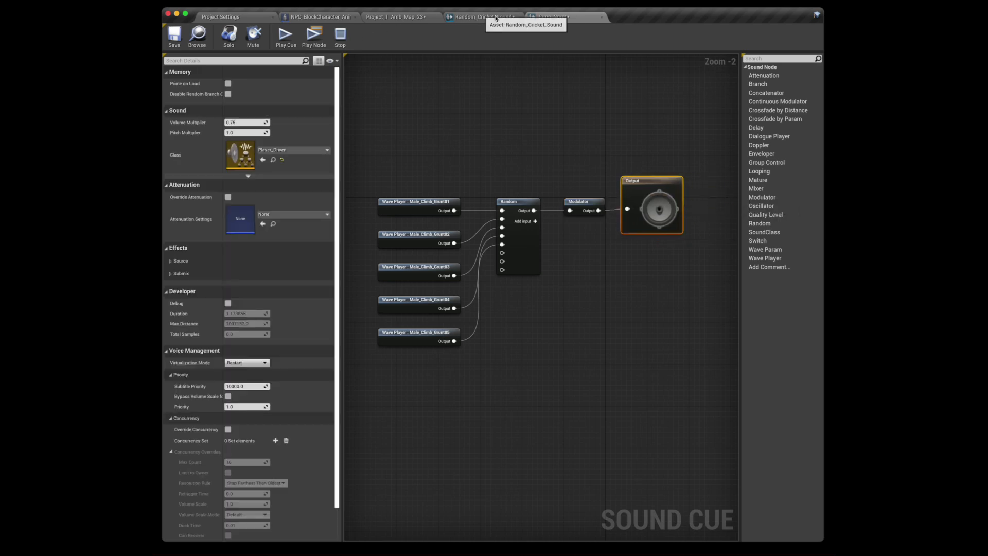
pyautogui.click(496, 19)
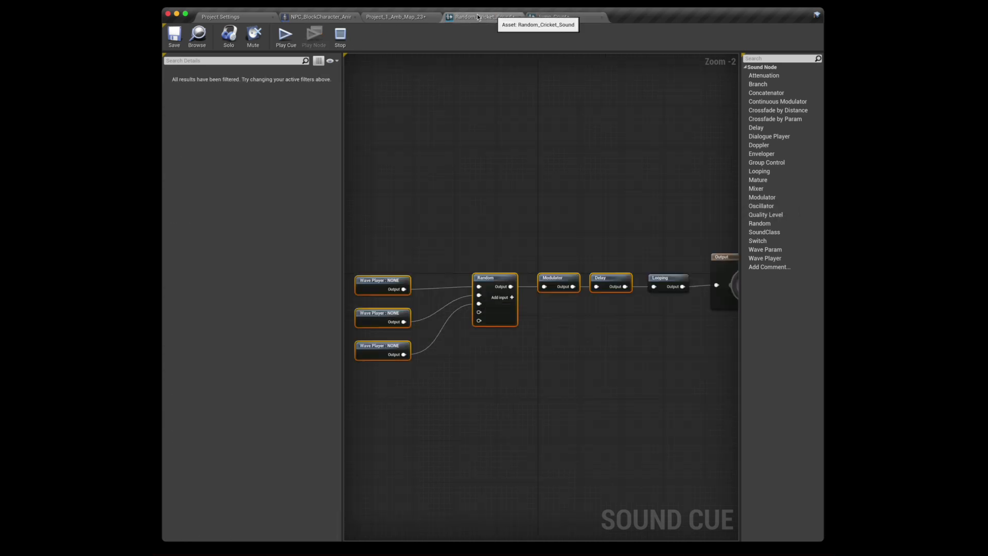
pyautogui.click(396, 17)
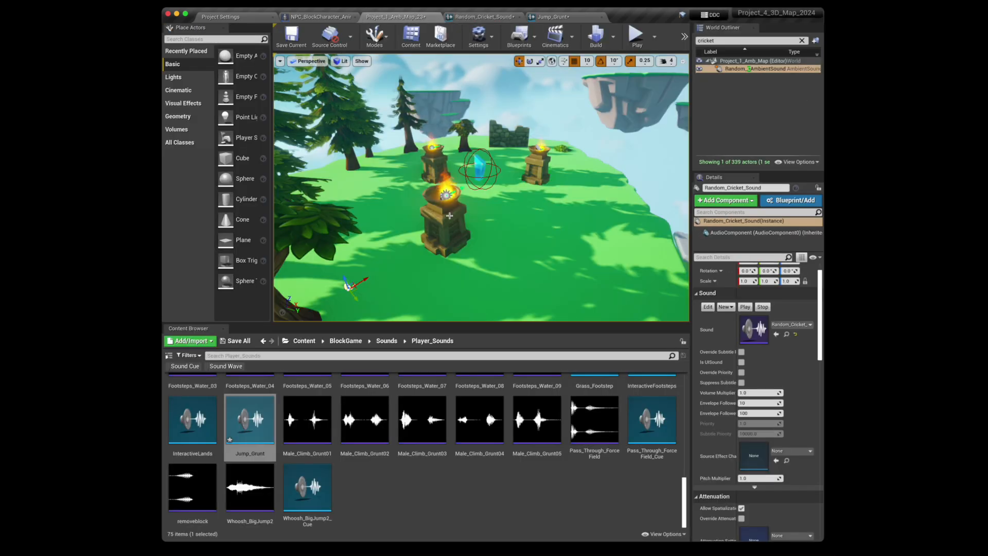
# Open the Amb_Wind_loop_Cue from the Amb_Sounds folder
pyautogui.moveTo(449, 215); pyautogui.dragTo(458, 212, button='right')
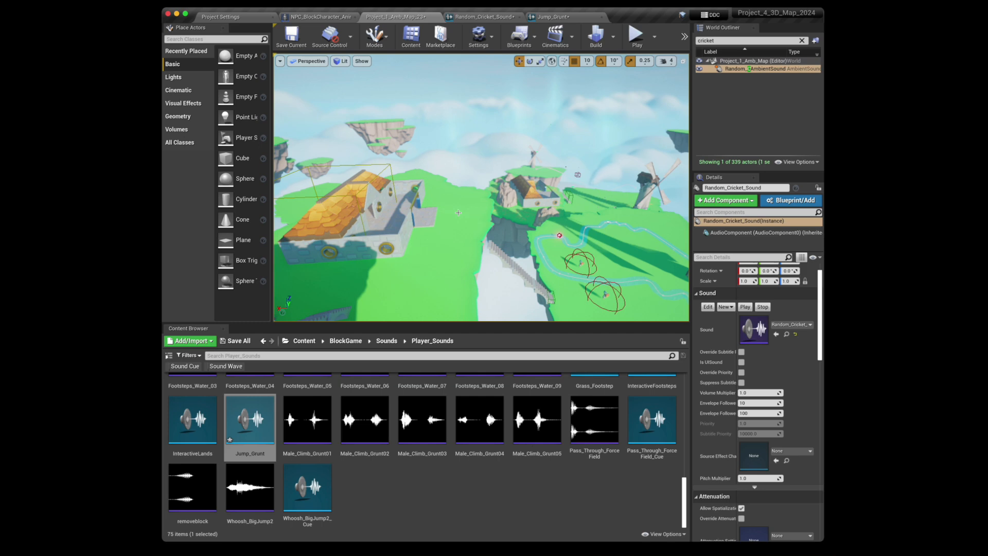
pyautogui.click(347, 342)
pyautogui.click(405, 401)
pyautogui.doubleClick(405, 401)
pyautogui.doubleClick(294, 397)
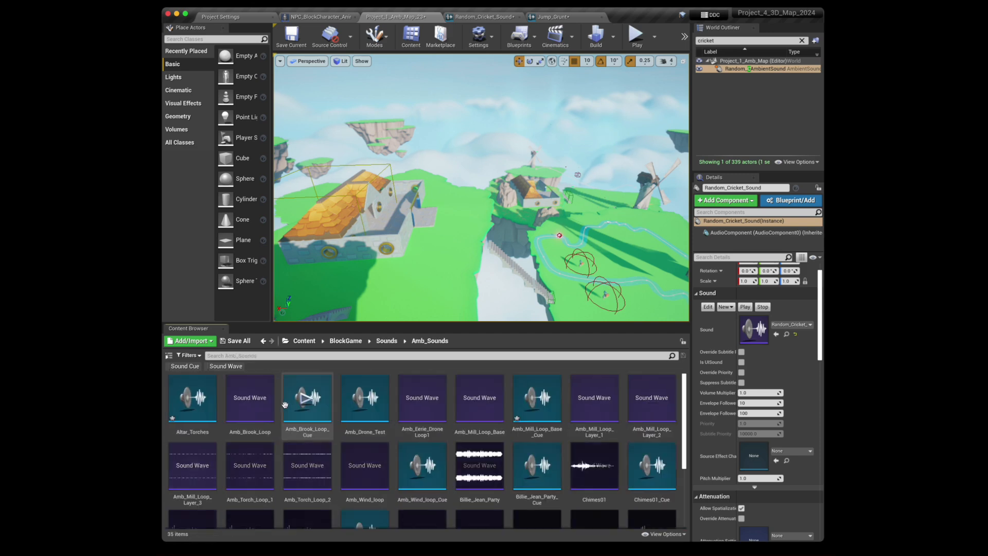
pyautogui.click(431, 476)
pyautogui.doubleClick(433, 482)
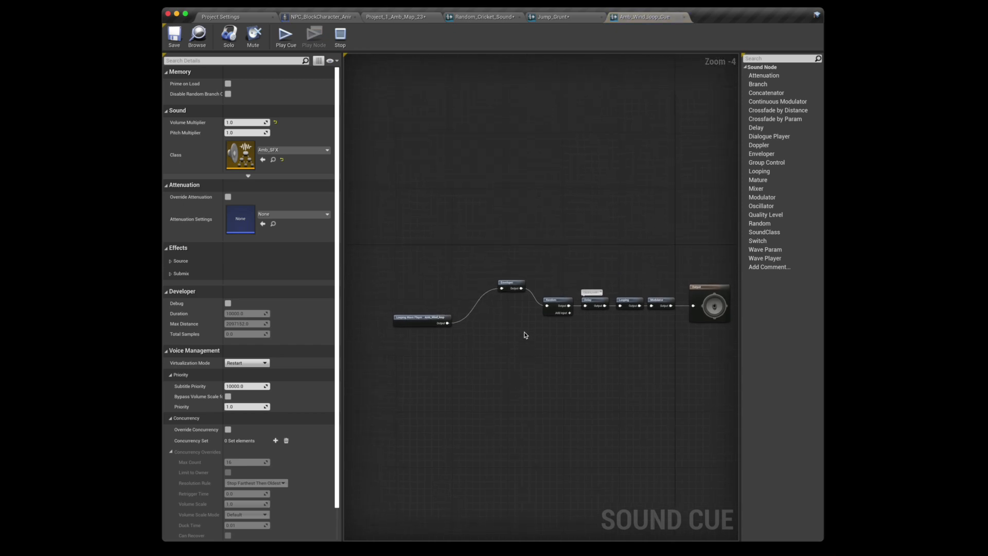
# Add inputs to the wind cue's Random node until it has five
pyautogui.click(570, 313)
pyautogui.click(570, 313)
pyautogui.click(569, 314)
# Duplicate the Enveloper node into a column of five below the original and select them all
pyautogui.click(509, 284)
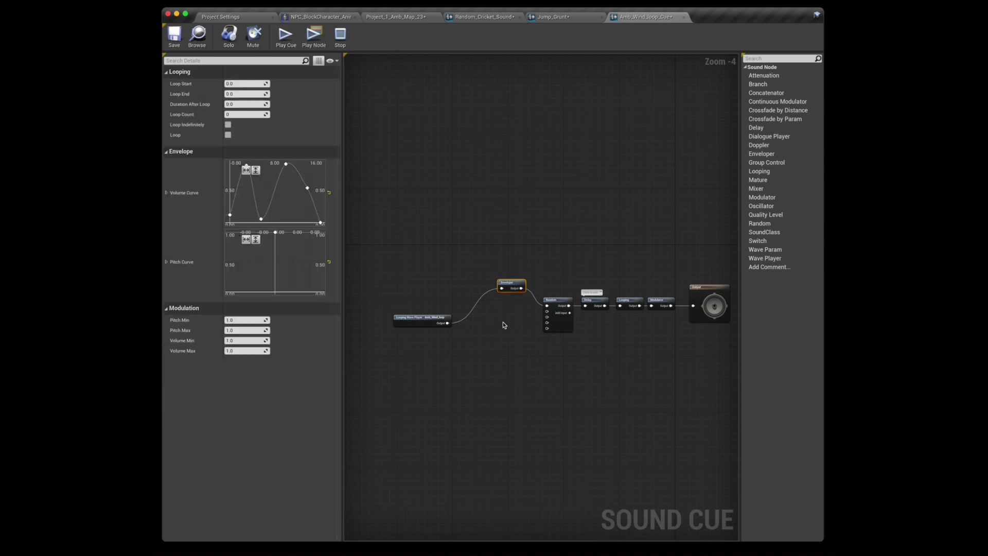
pyautogui.hotkey('ctrl', 'w')
pyautogui.moveTo(504, 332)
pyautogui.mouseDown()
pyautogui.moveTo(505, 362)
pyautogui.moveTo(511, 316)
pyautogui.mouseUp()
pyautogui.moveTo(506, 261); pyautogui.dragTo(507, 419)
# Distribute the five Enveloper nodes vertically and align them to the left
pyautogui.rightClick(509, 283)
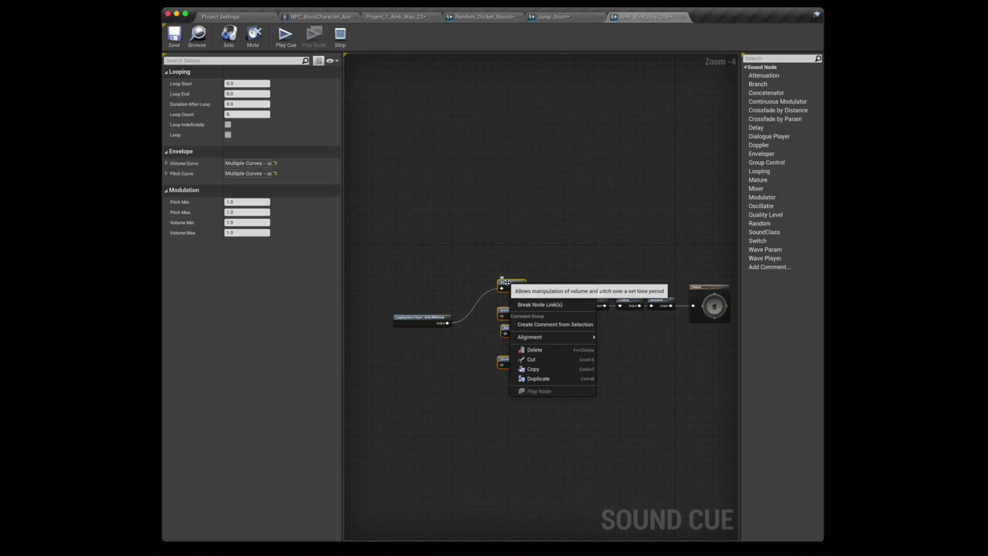
pyautogui.moveTo(532, 338)
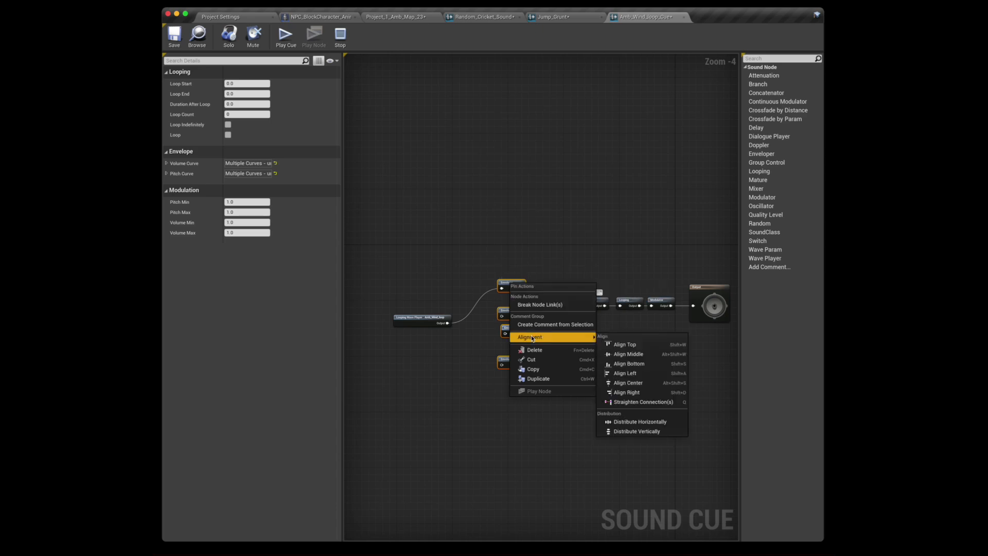
pyautogui.click(636, 431)
pyautogui.scroll(4, 513, 399)
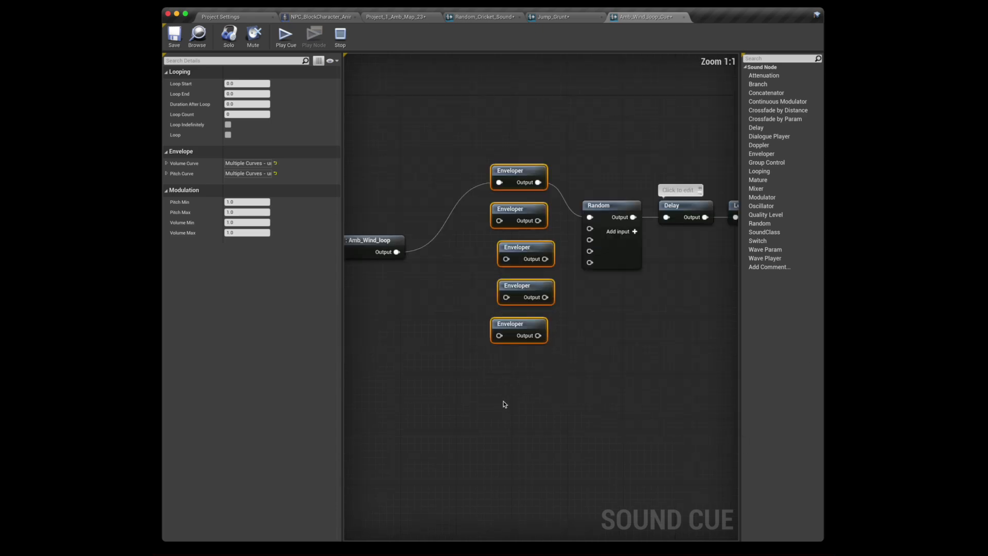
pyautogui.hotkey('shift', 'a')
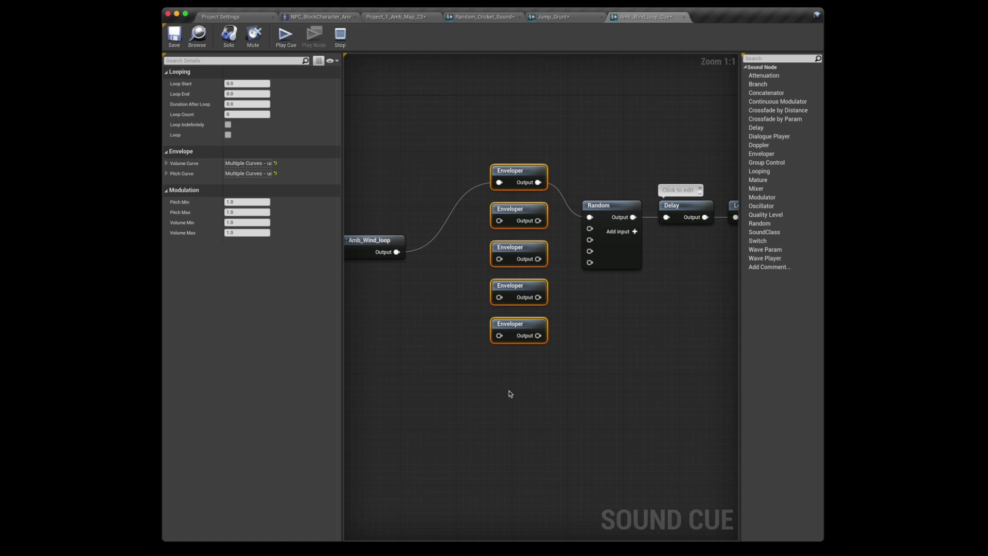
# Replace the Random node with a new one fed by all five Envelopers, and connect its output to the Delay node
pyautogui.click(606, 242)
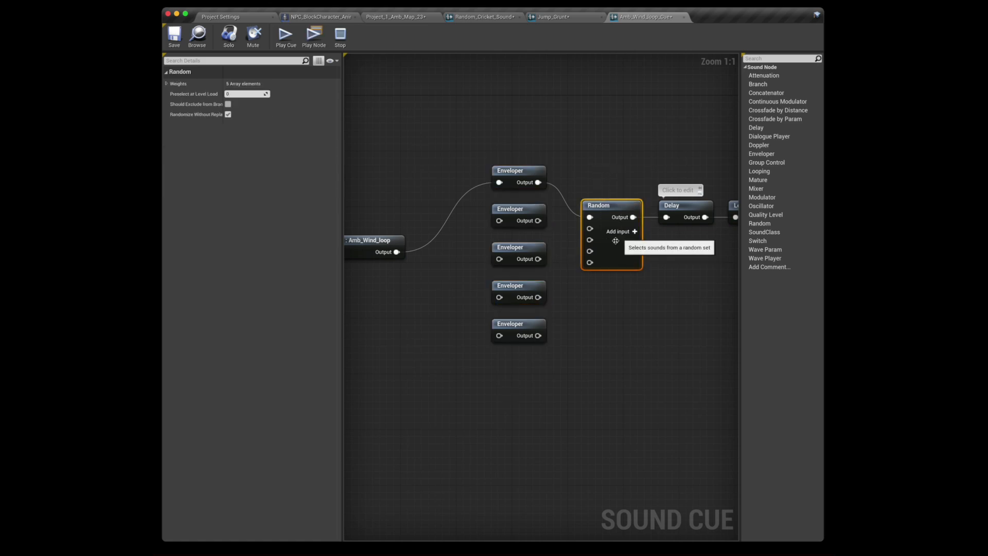
pyautogui.press('Delete')
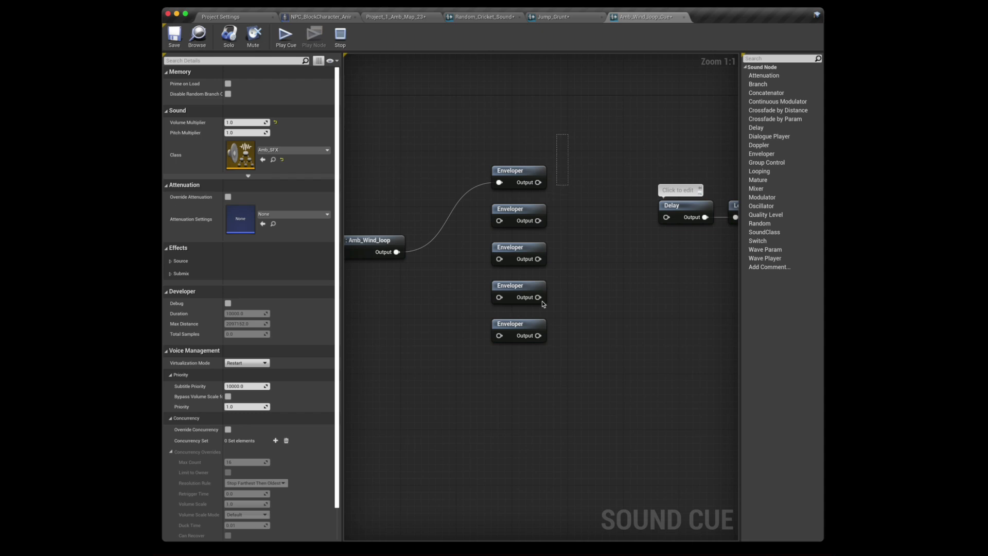
pyautogui.moveTo(548, 243); pyautogui.dragTo(530, 408)
pyautogui.rightClick(566, 240)
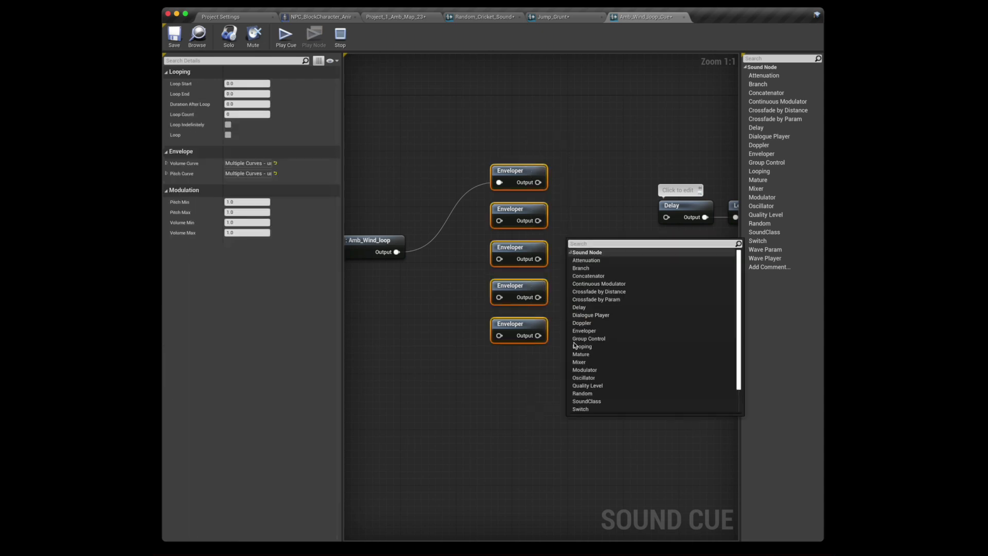
pyautogui.click(581, 393)
pyautogui.moveTo(617, 255); pyautogui.dragTo(669, 220)
pyautogui.moveTo(599, 244); pyautogui.dragTo(607, 212)
# Connect the Amb_Wind_loop Wave Player's output to the four unconnected Enveloper inputs
pyautogui.moveTo(396, 252); pyautogui.dragTo(499, 221)
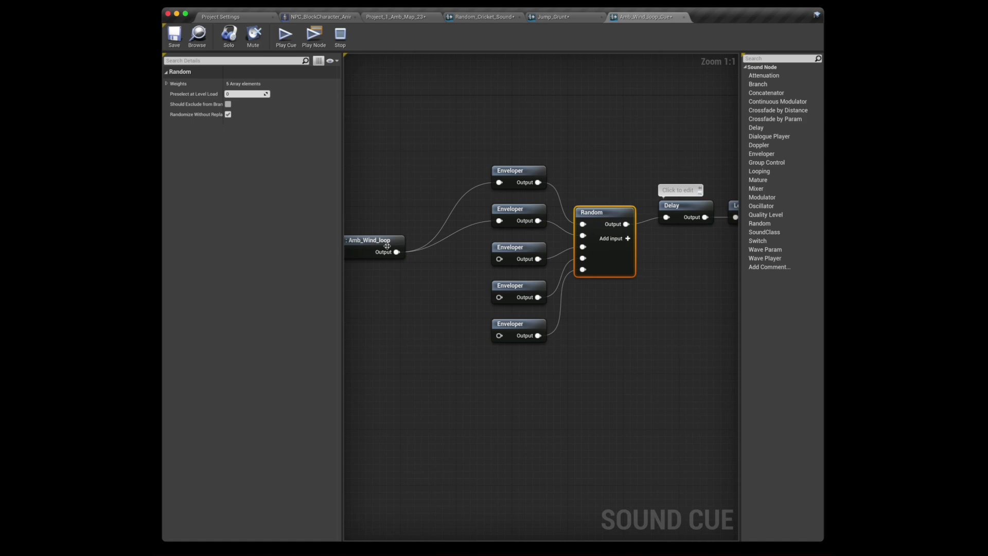
pyautogui.moveTo(396, 251); pyautogui.dragTo(498, 259)
pyautogui.moveTo(396, 252); pyautogui.dragTo(499, 298)
pyautogui.moveTo(396, 251); pyautogui.dragTo(498, 332)
pyautogui.moveTo(379, 210); pyautogui.dragTo(382, 299)
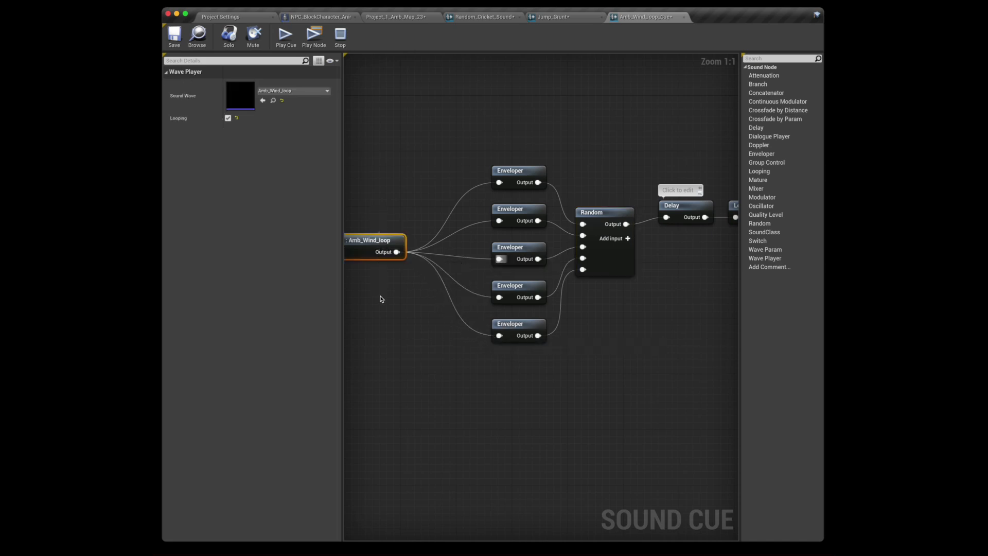
# Nudge the second Enveloper slightly upward, open its Volume Curve, and set the last key's time to 35
pyautogui.moveTo(371, 278); pyautogui.dragTo(411, 278, button='right')
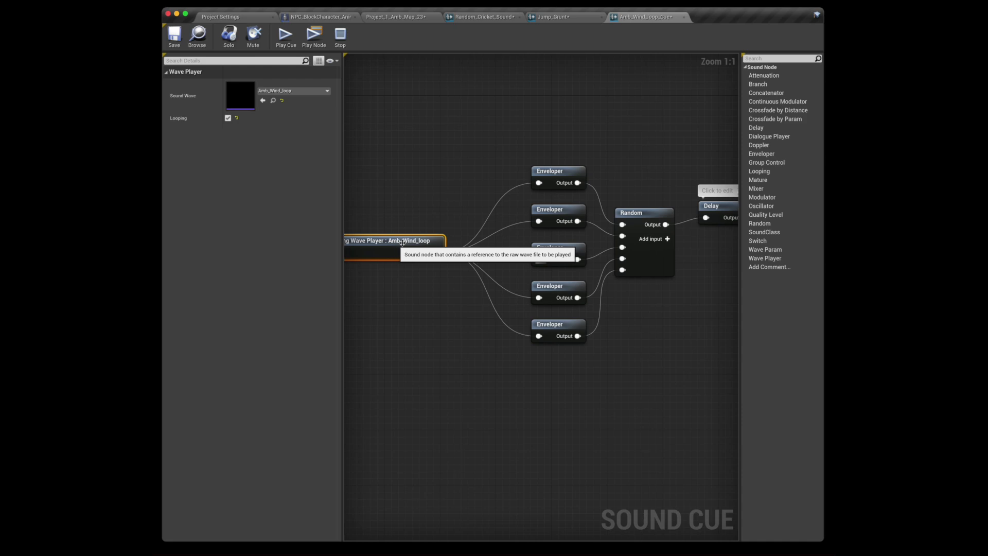
pyautogui.moveTo(553, 209); pyautogui.dragTo(552, 206)
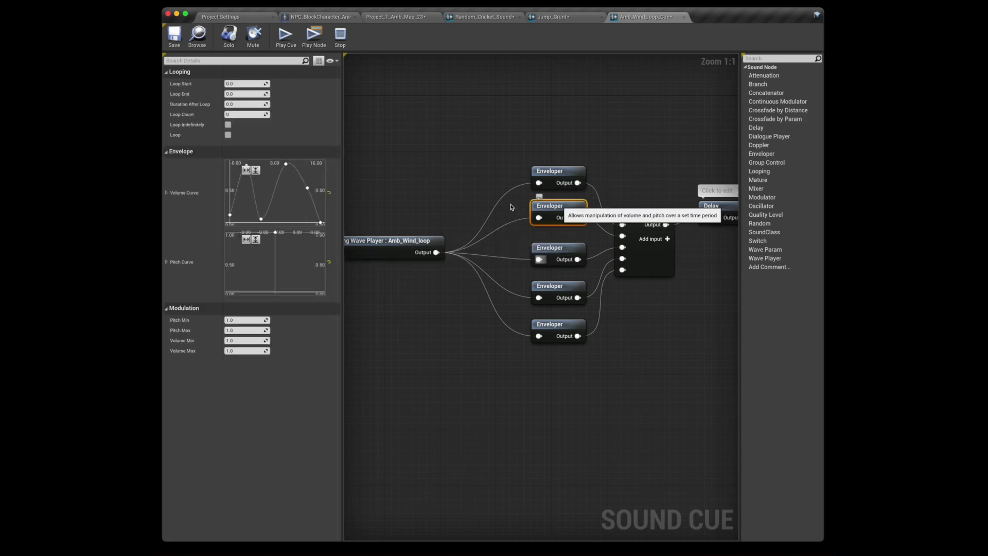
pyautogui.doubleClick(270, 185)
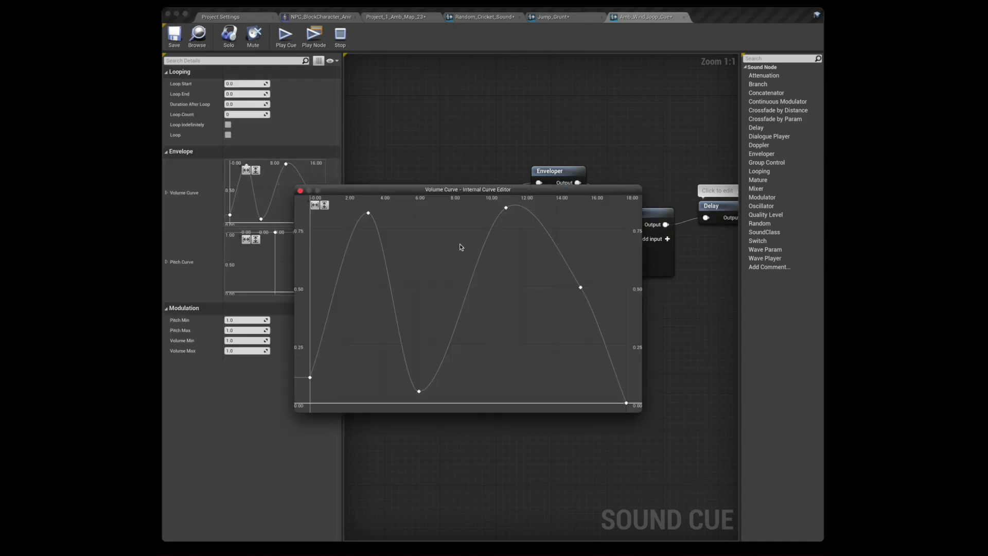
pyautogui.click(626, 402)
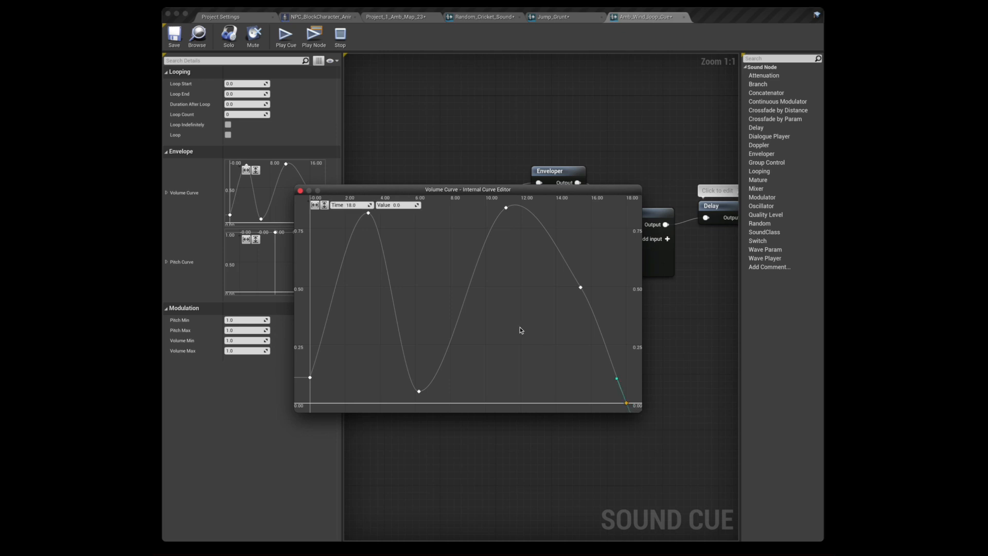
pyautogui.click(350, 205)
pyautogui.write('35')
pyautogui.press('Return')
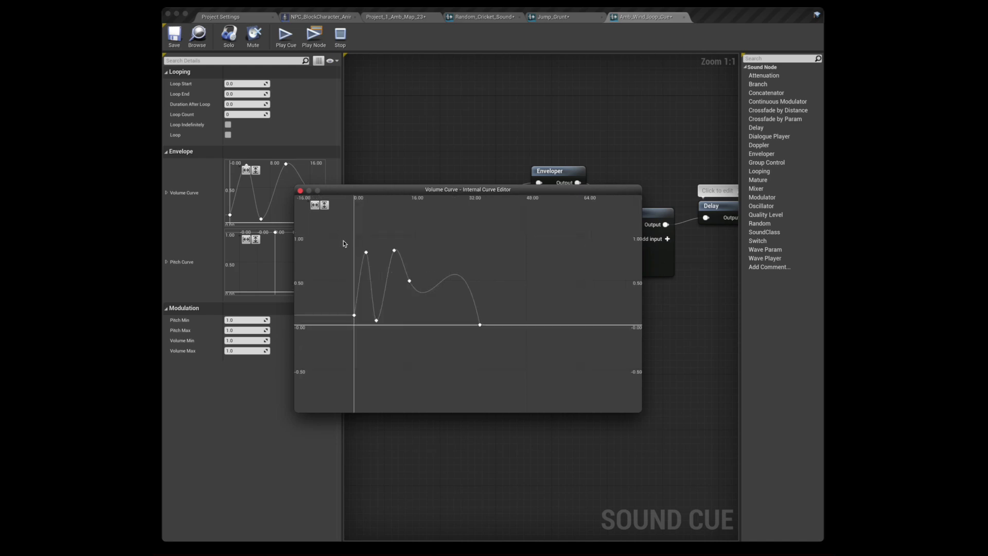
# Lower the volume curve's first peak to about 0.6, move the second-to-last key to time about 24.5 and value about 0.52, and close the curve editor
pyautogui.moveTo(344, 244); pyautogui.dragTo(512, 354)
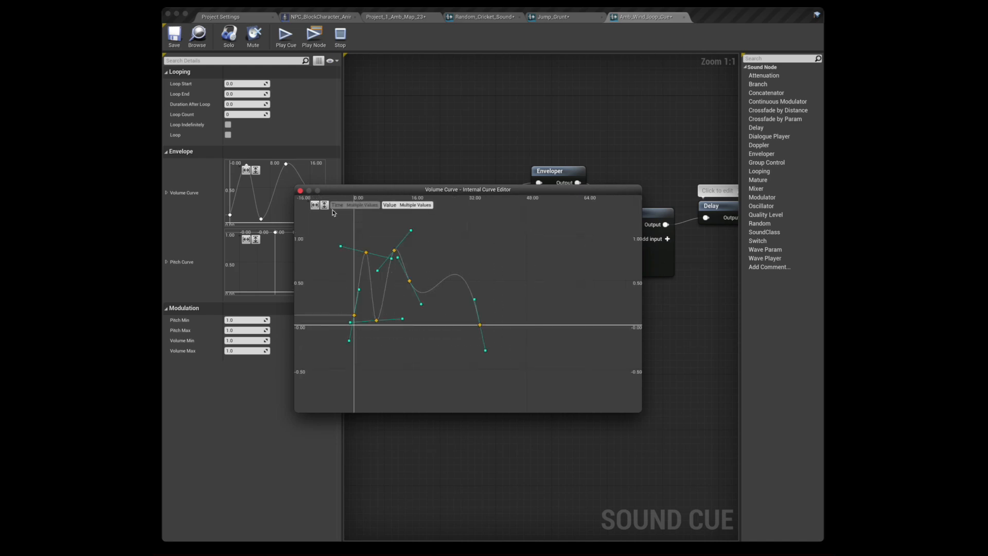
pyautogui.click(315, 204)
pyautogui.click(324, 205)
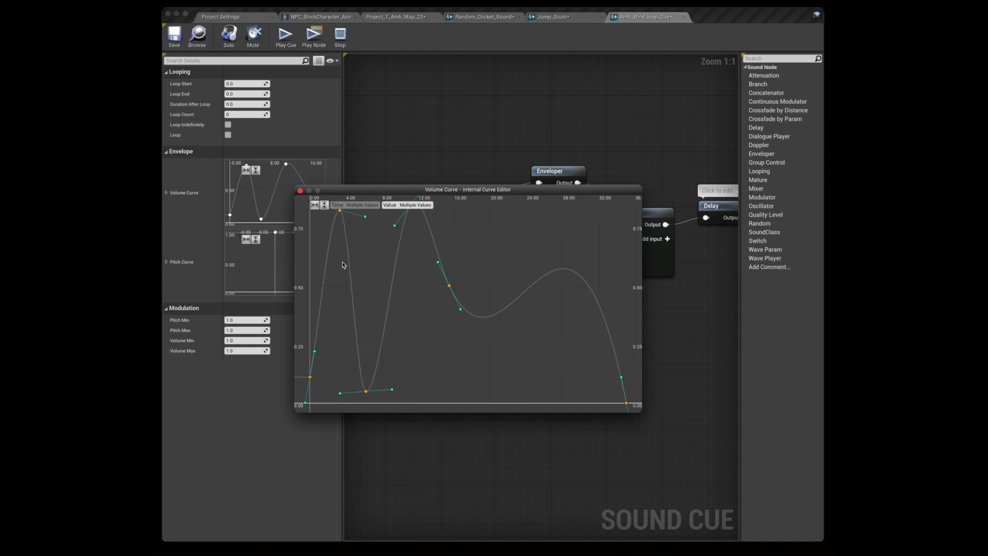
pyautogui.click(421, 263)
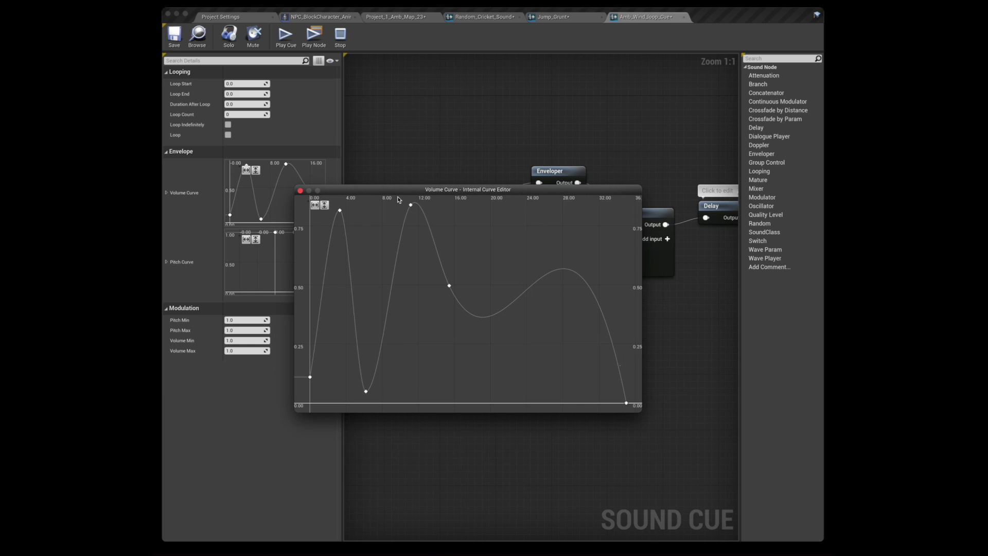
pyautogui.moveTo(341, 212); pyautogui.dragTo(337, 264)
pyautogui.click(473, 282)
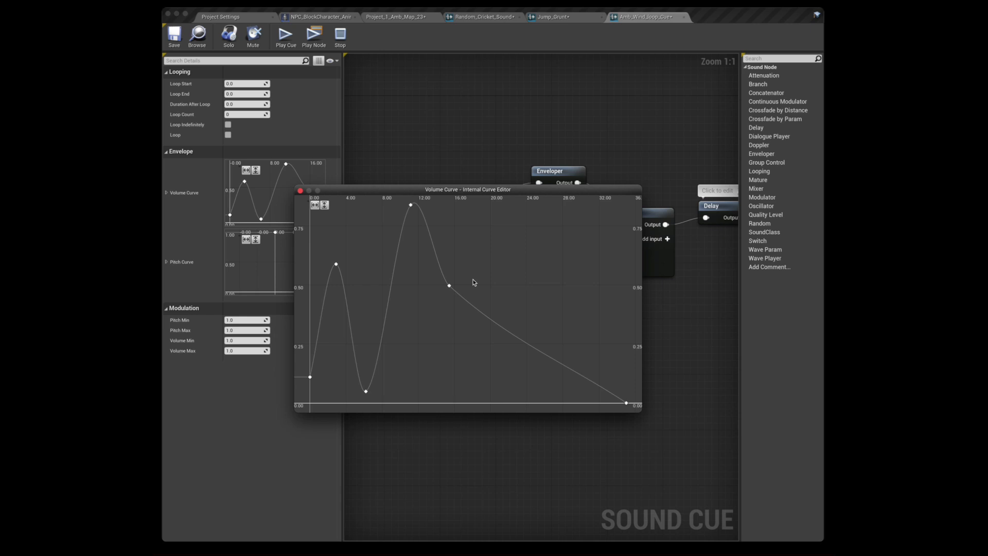
pyautogui.moveTo(449, 287); pyautogui.dragTo(532, 278)
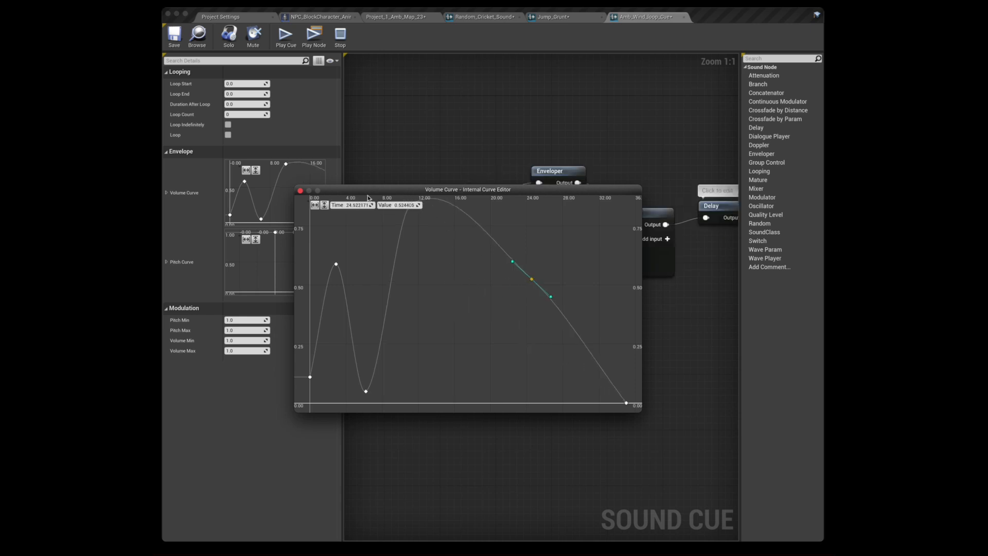
pyautogui.click(300, 190)
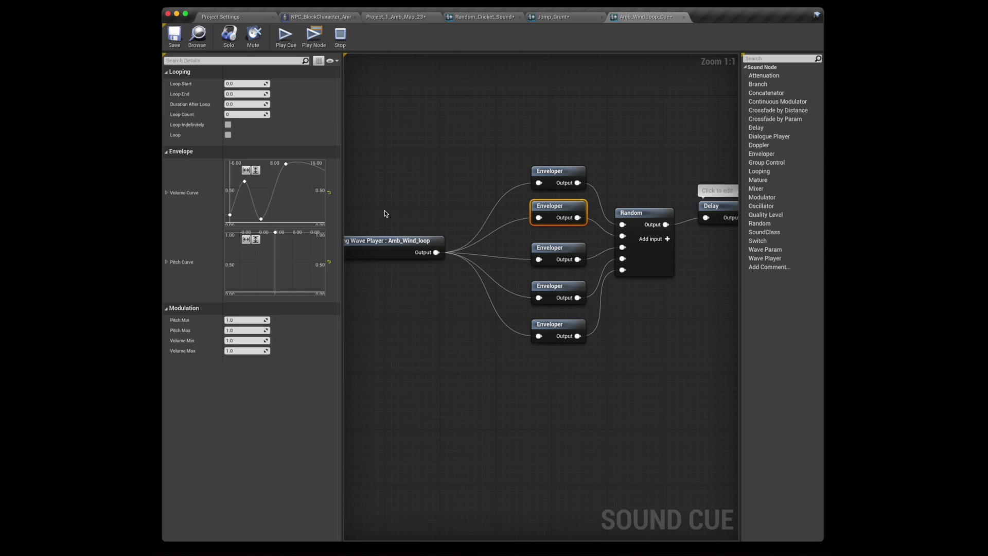
# Review the wind cue's full node chain, the second Enveloper's volume curve, and the Modulator's pitch and volume ranges
pyautogui.scroll(-5, 448, 337)
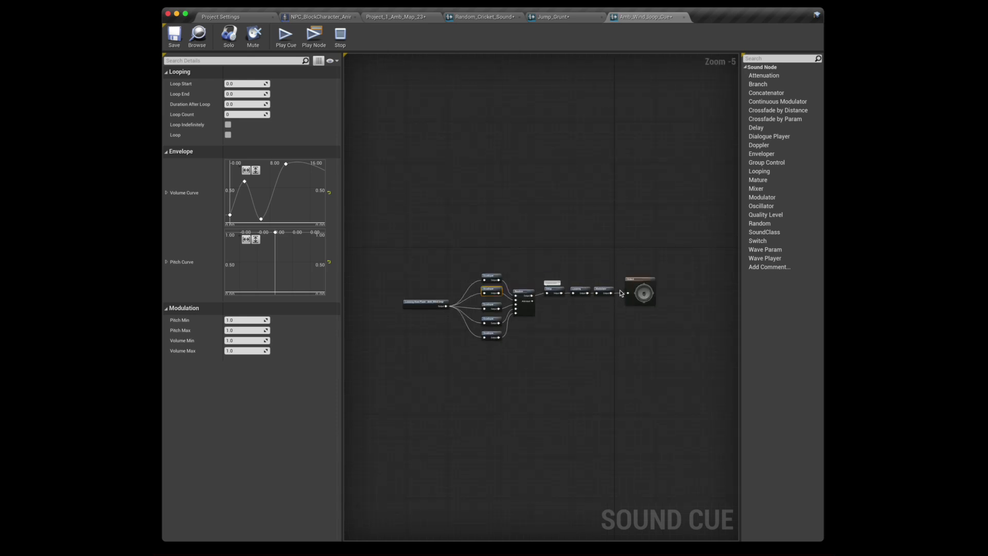
pyautogui.scroll(2, 417, 333)
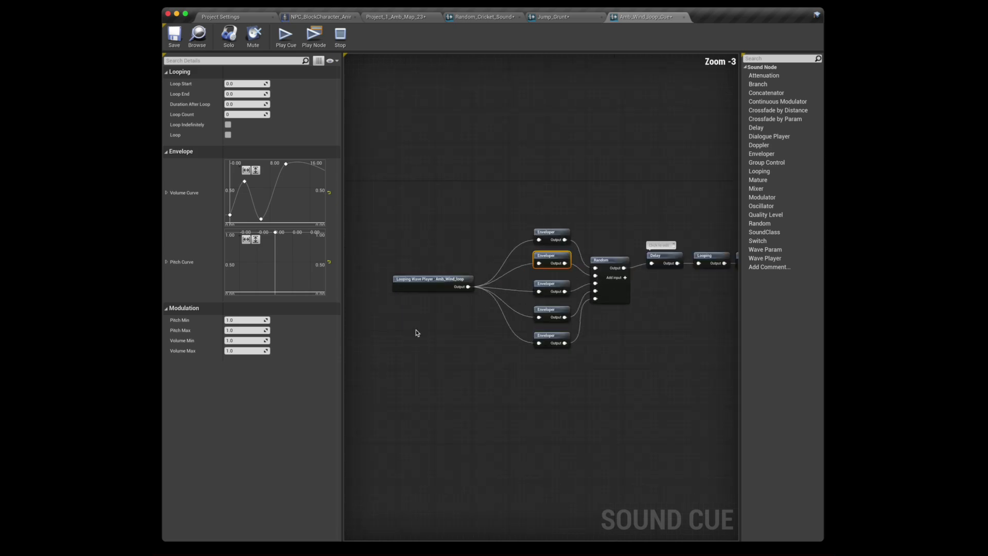
pyautogui.moveTo(559, 197); pyautogui.dragTo(557, 393)
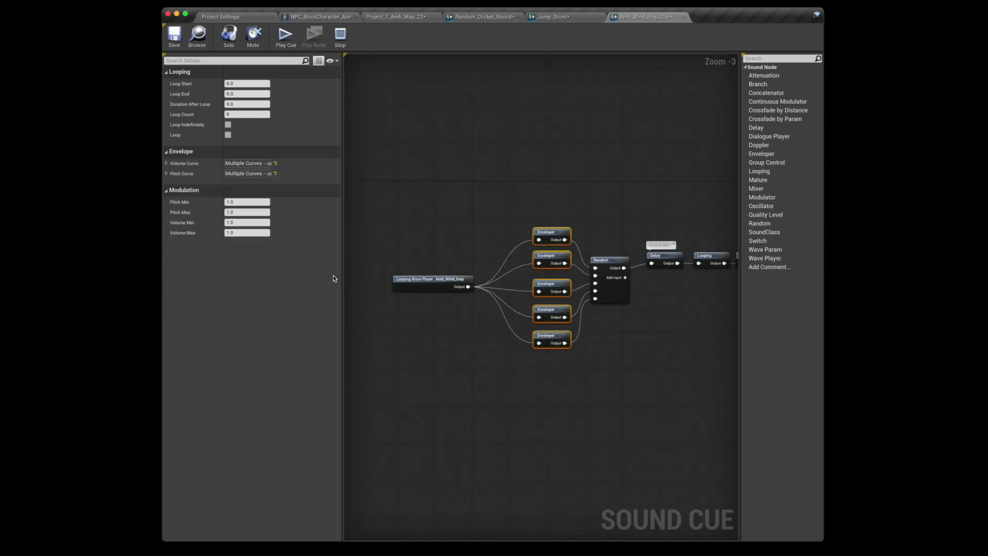
pyautogui.click(479, 244)
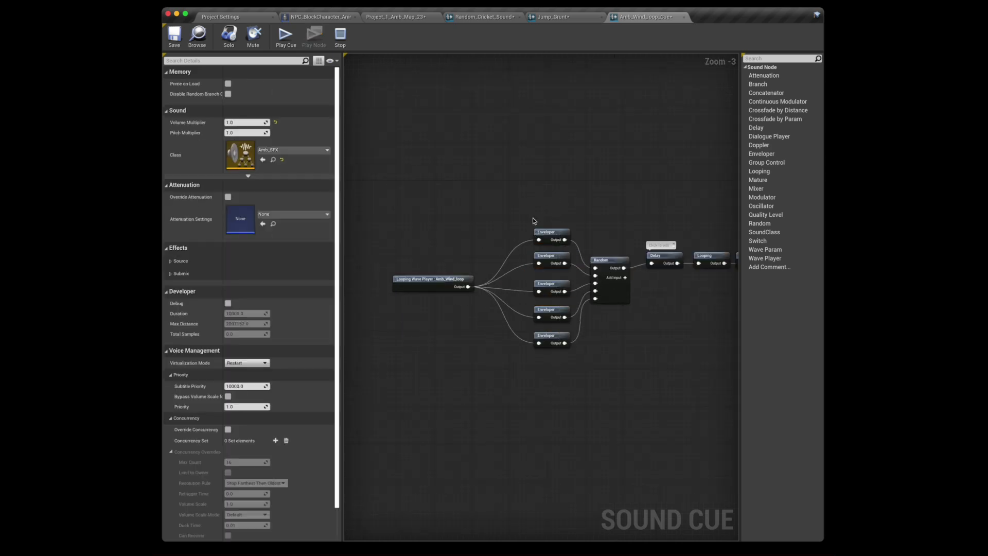
pyautogui.click(551, 252)
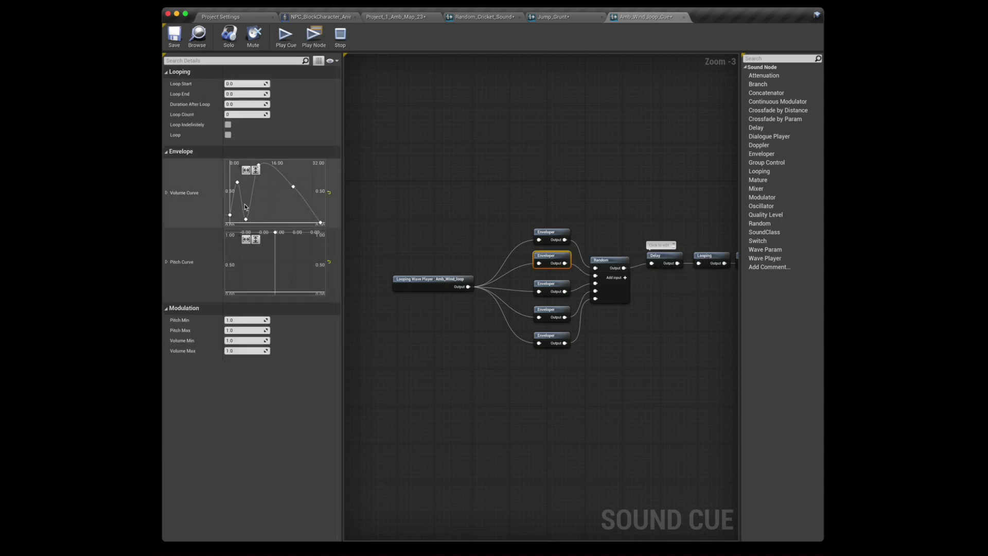
pyautogui.moveTo(639, 263); pyautogui.dragTo(604, 262, button='right')
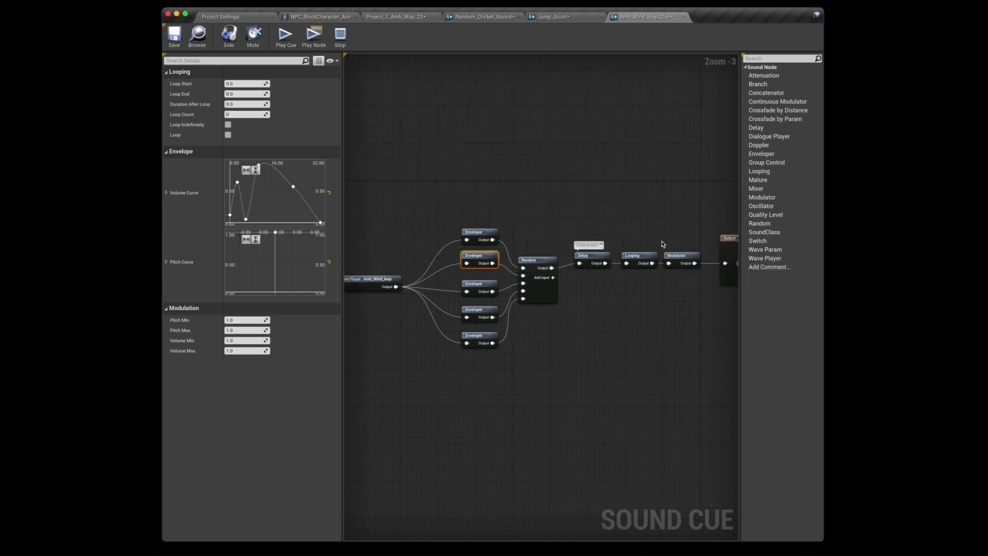
pyautogui.click(679, 255)
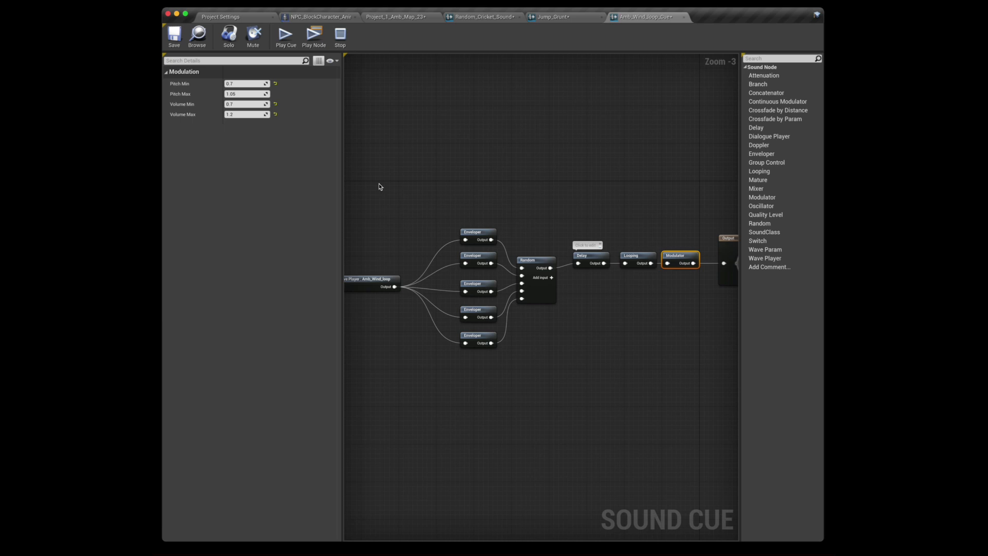
pyautogui.hscroll(-2, 384, 182)
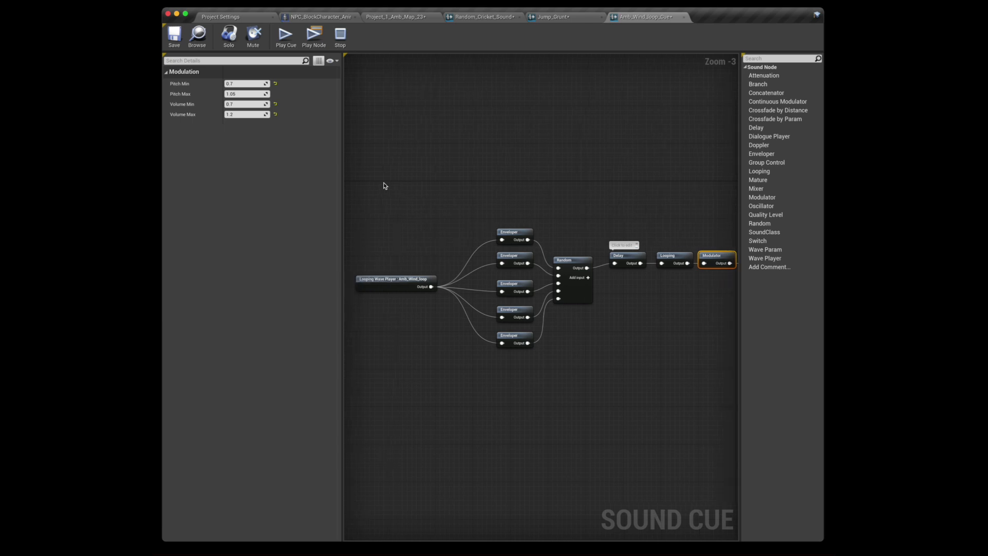
pyautogui.scroll(1, 397, 185)
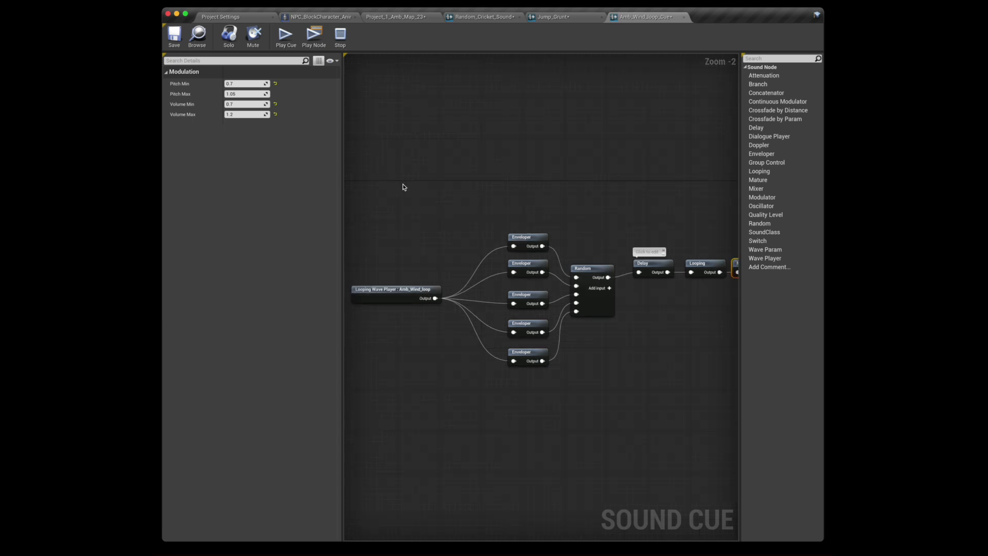